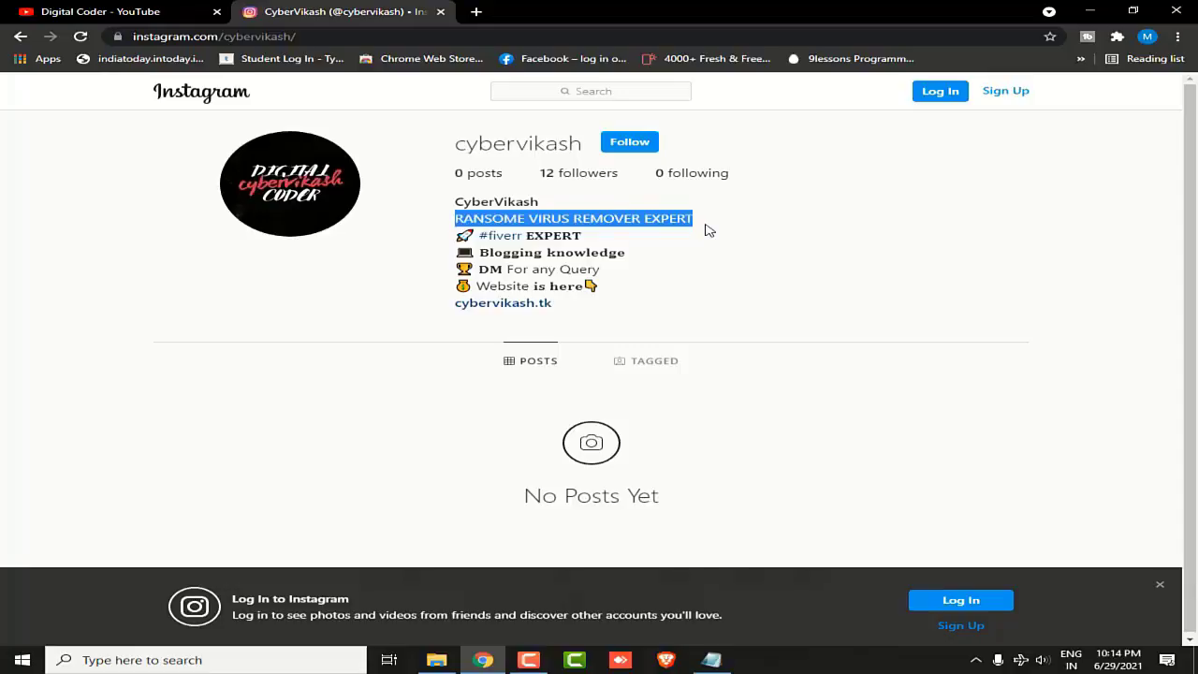
Look over the bio on the cybervikash Instagram profile and the video lists on the Digital Coder YouTube channel
click(709, 230)
drag(706, 219, 442, 195)
click(446, 216)
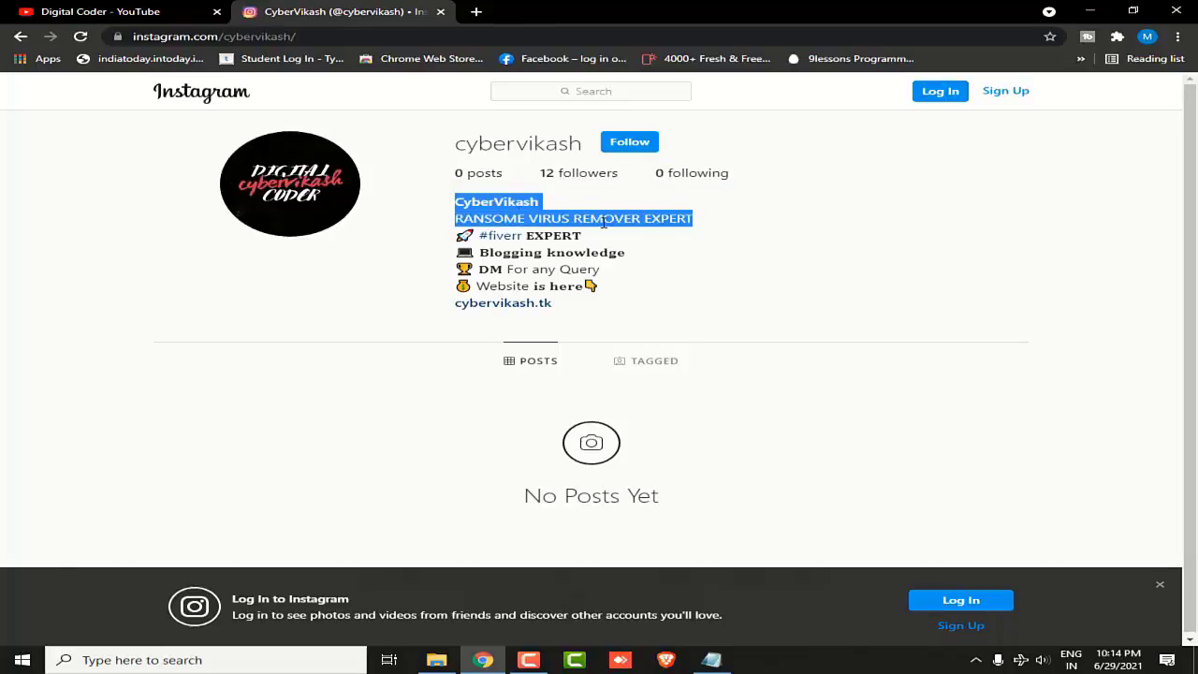
click(670, 222)
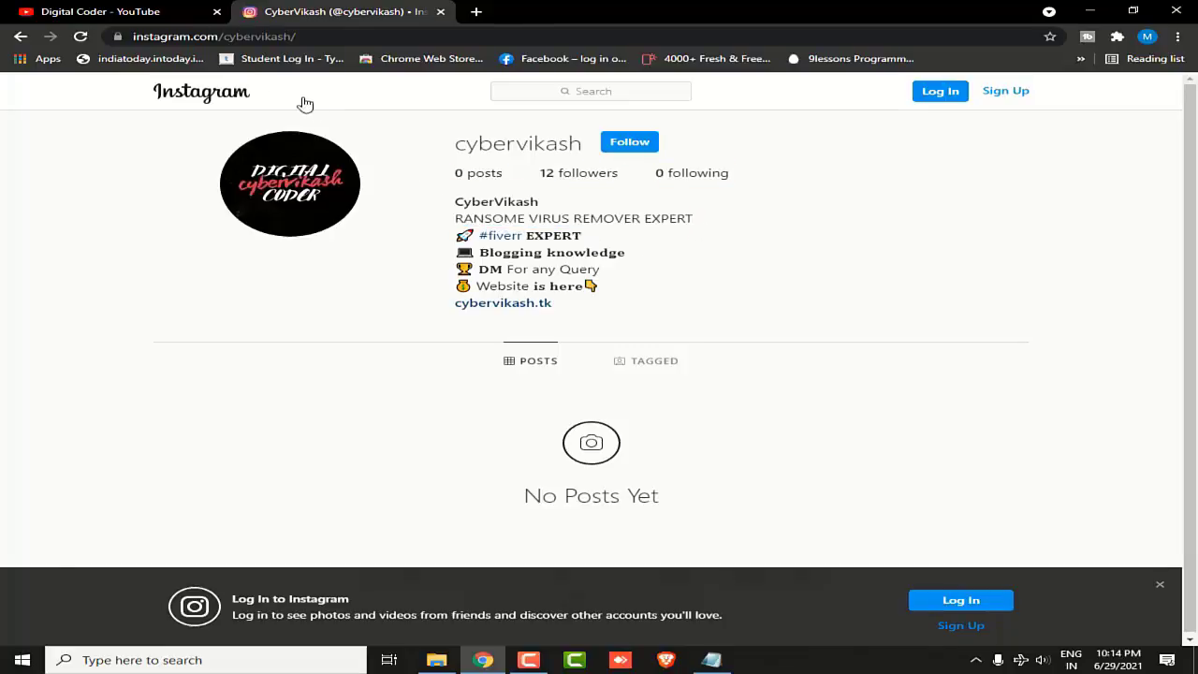
click(111, 13)
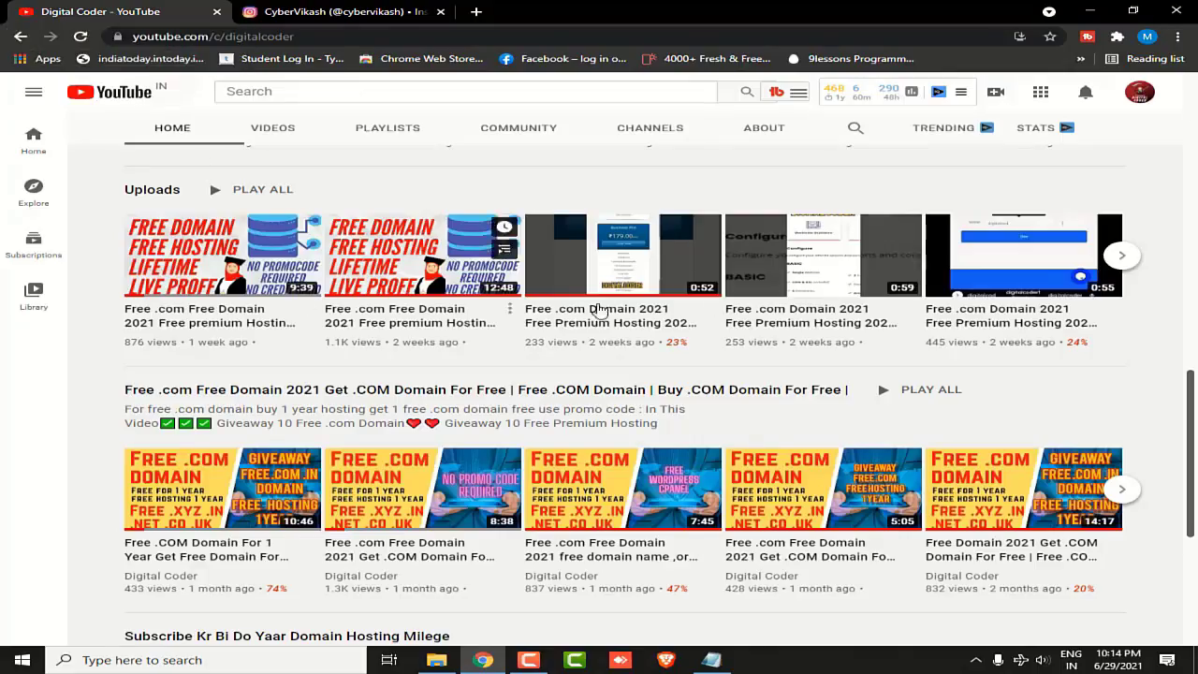
scroll(824, 306, up, 4)
scroll(823, 306, down, 8)
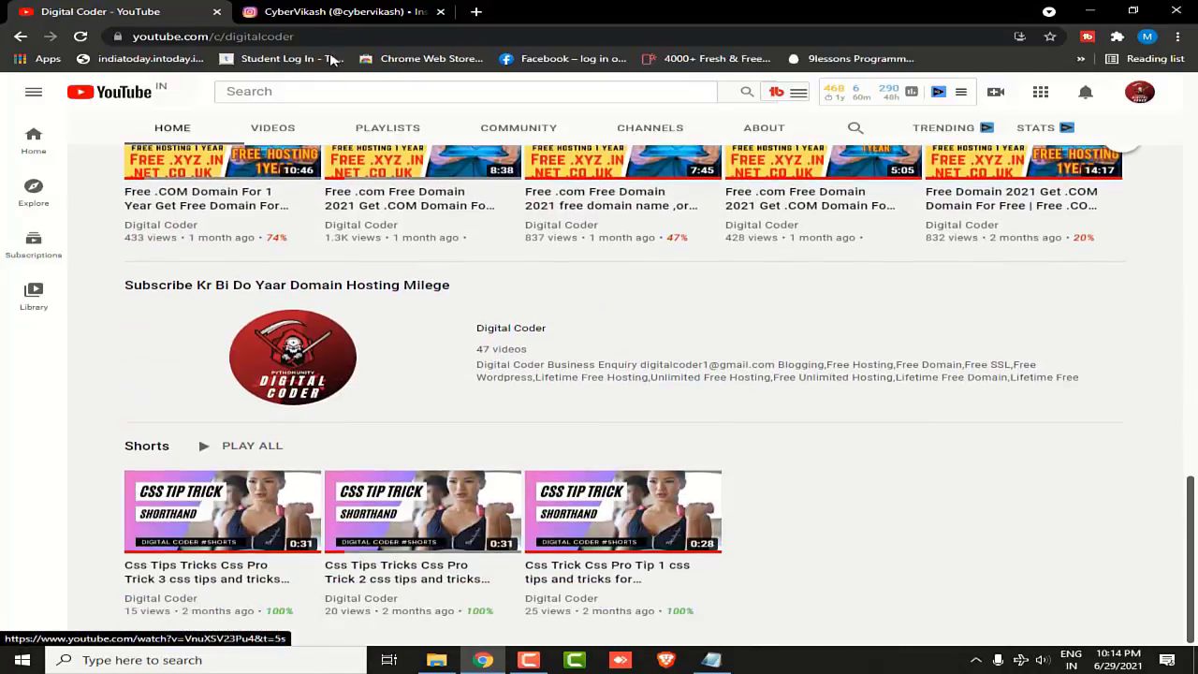
click(324, 13)
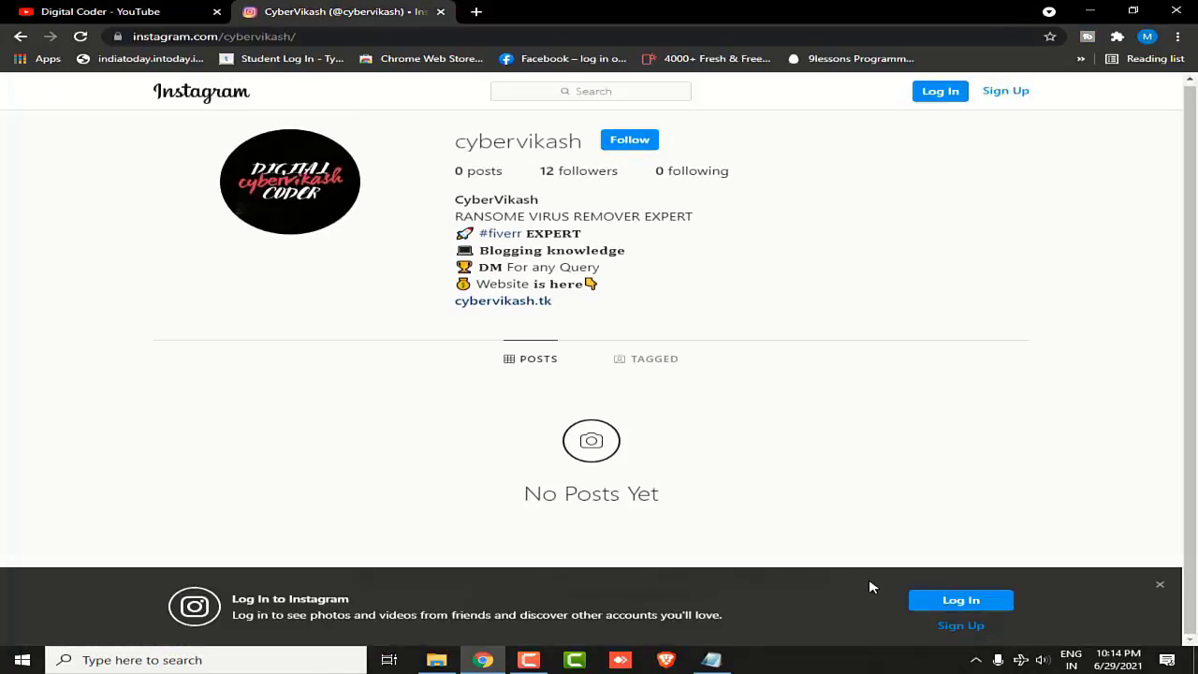
Show the desktop and, in the System Configuration (msconfig) boot options, enable Safe boot with the Network option
key(super+d)
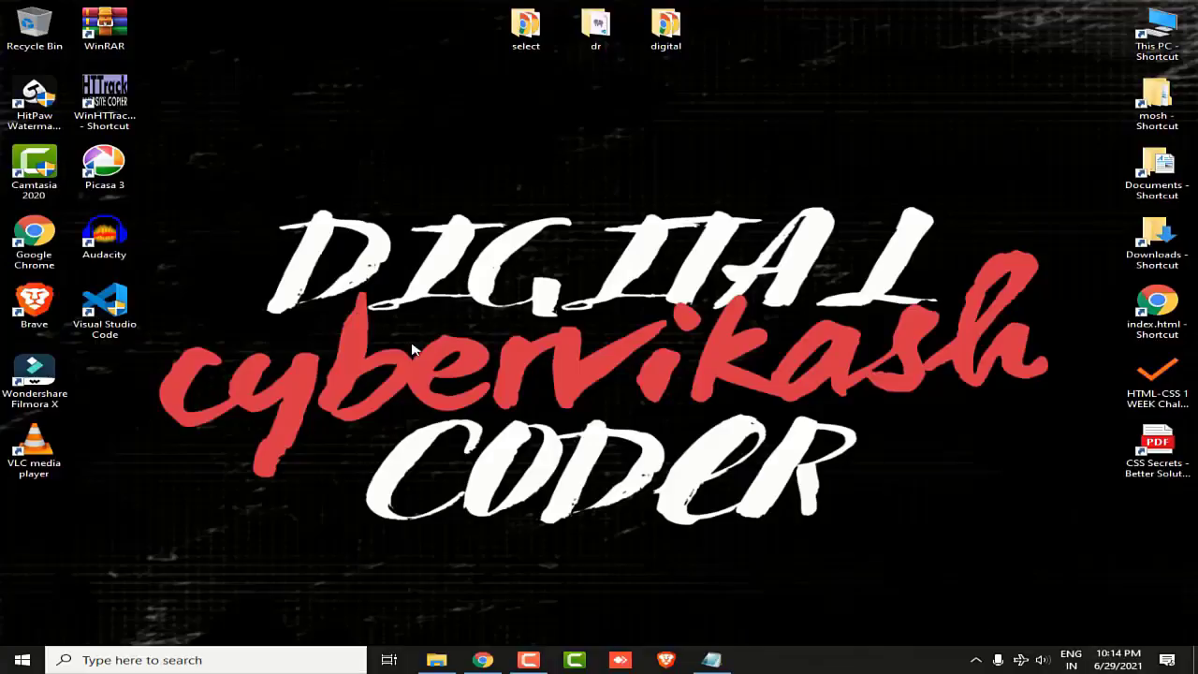
right_click(363, 191)
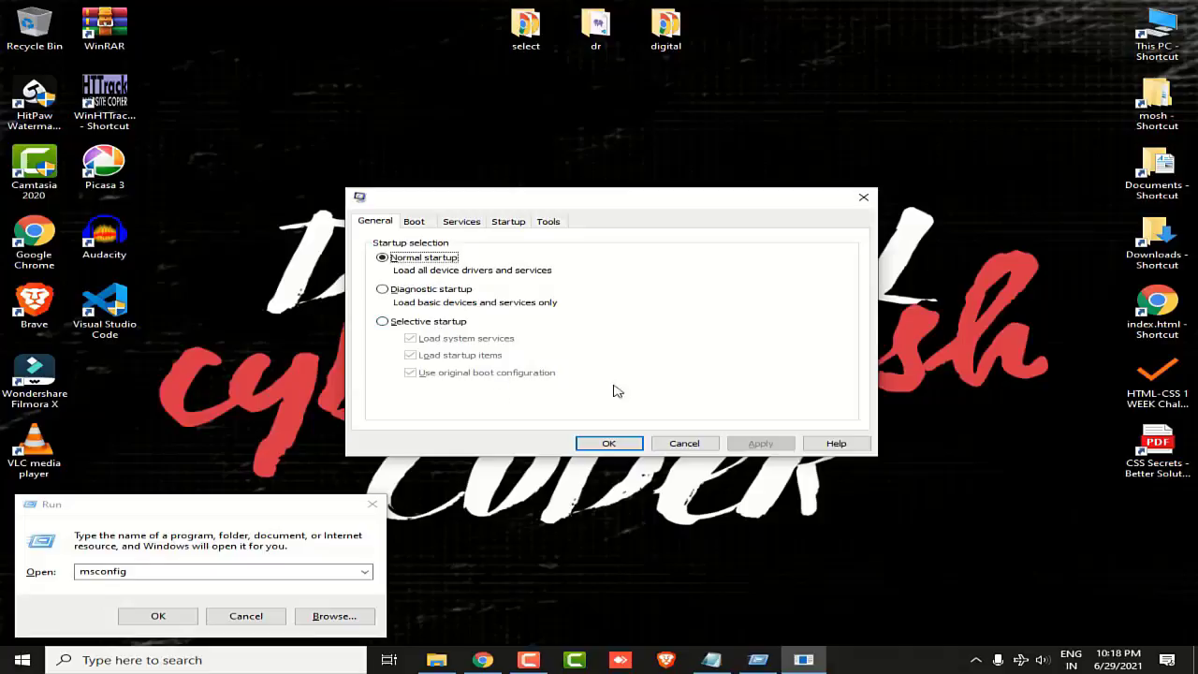
click(417, 223)
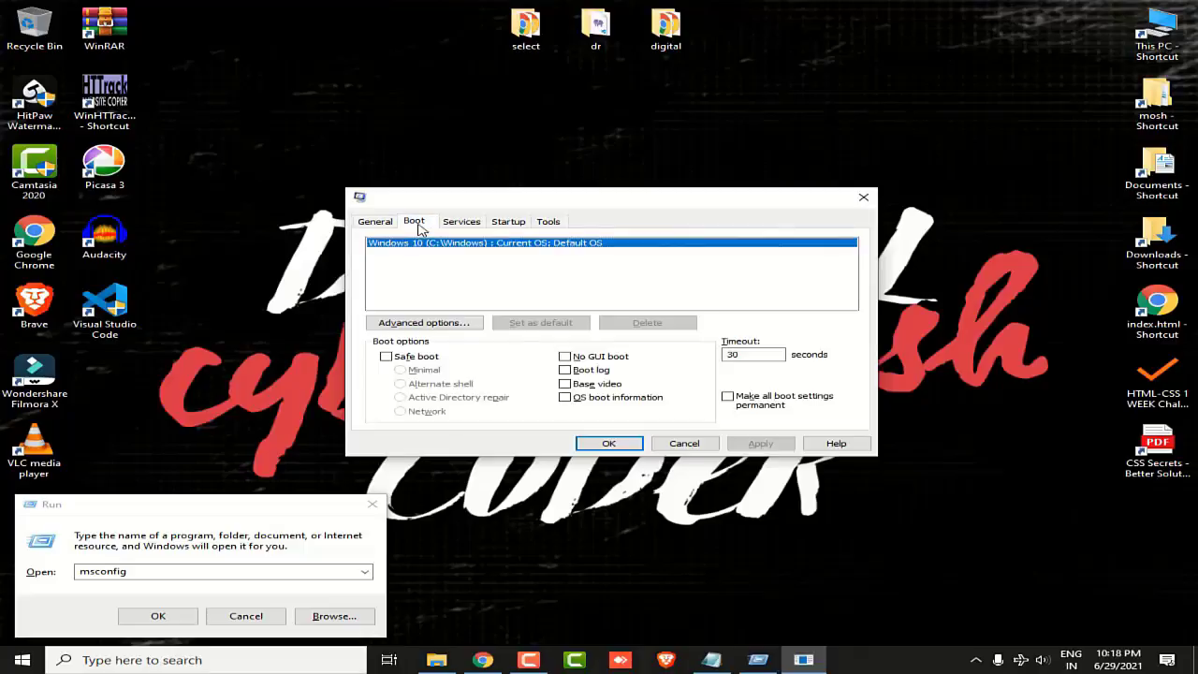
click(385, 357)
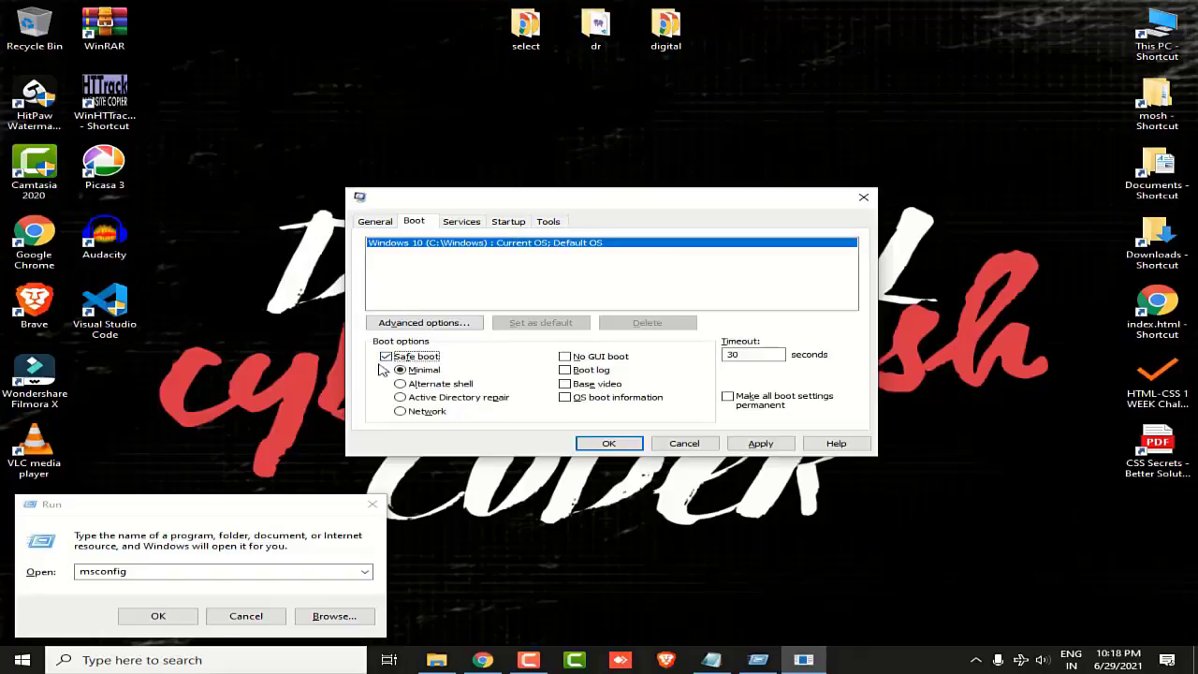
click(402, 412)
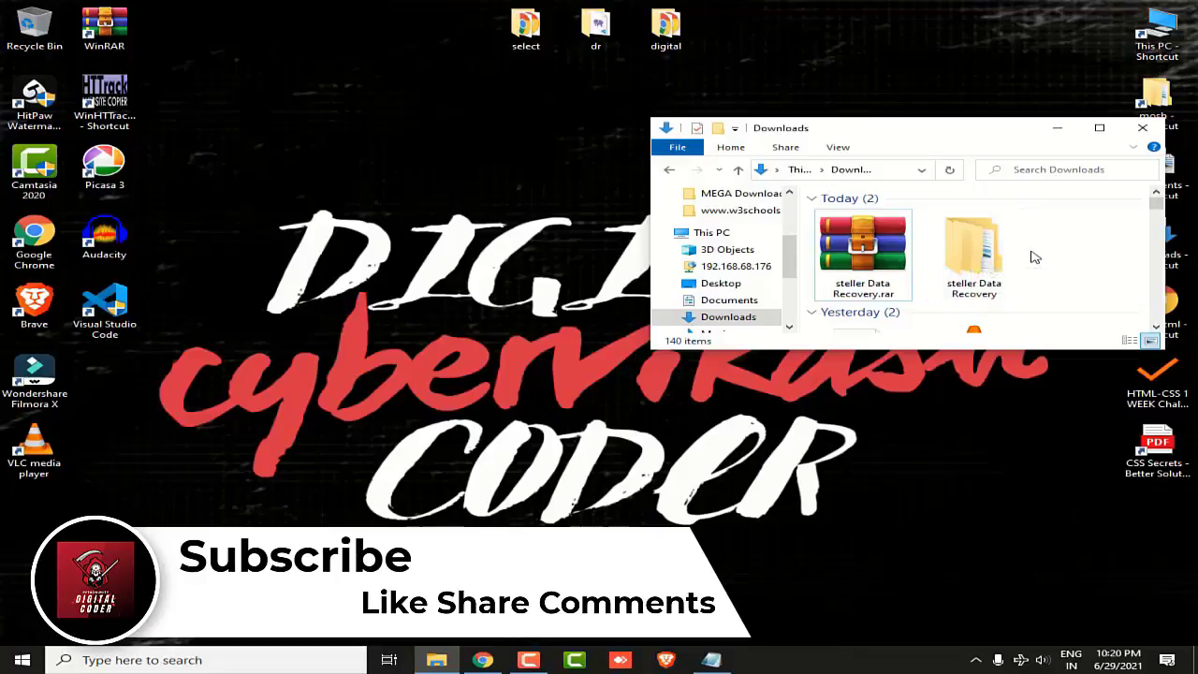
click(482, 660)
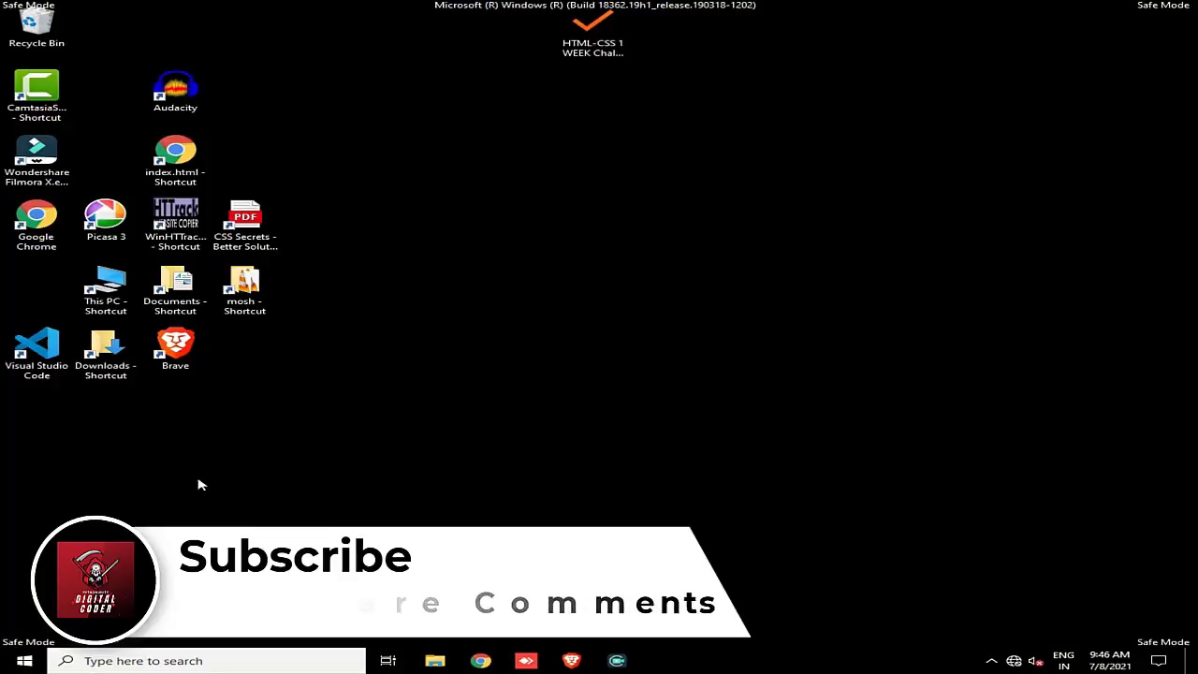
Check the Google Chrome desktop shortcut's target path for extra text after chrome.exe, and close its properties
right_click(36, 236)
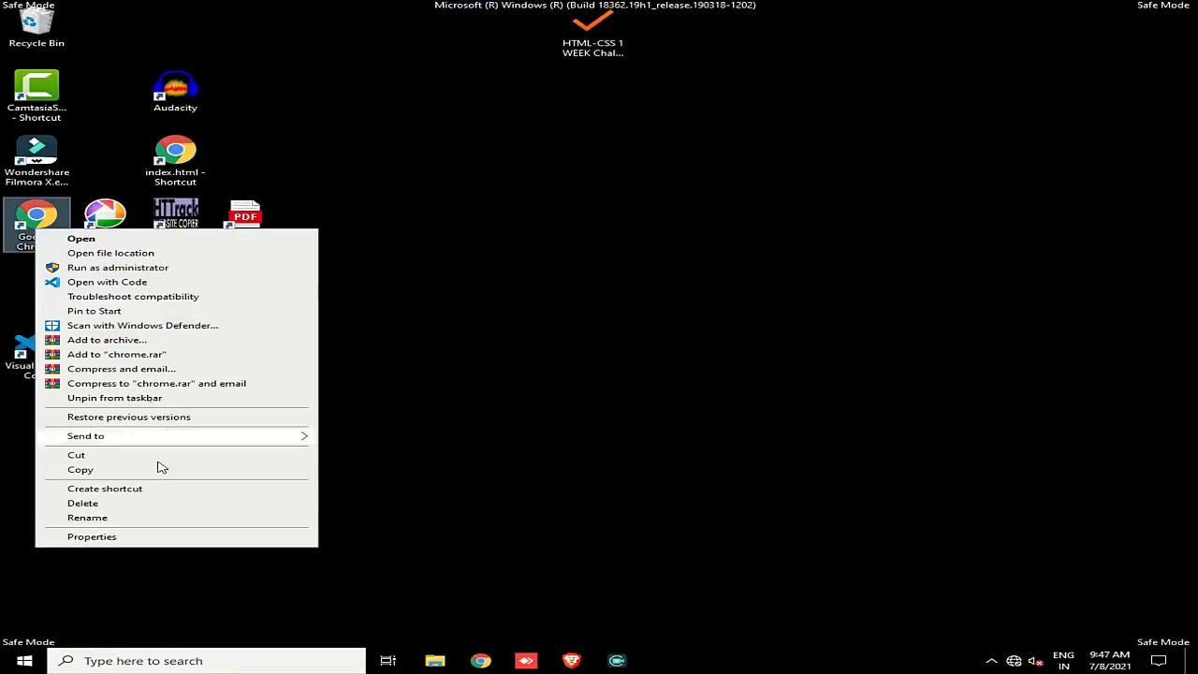
click(161, 537)
drag(270, 360, 342, 359)
click(326, 360)
click(356, 361)
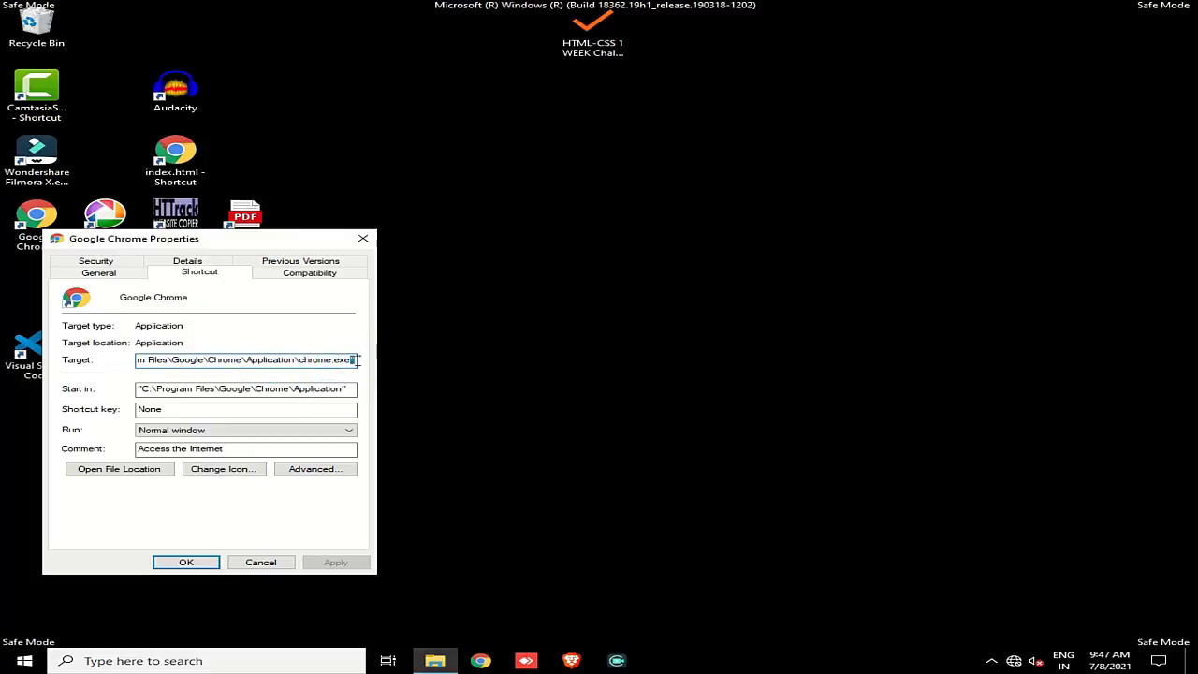
click(212, 563)
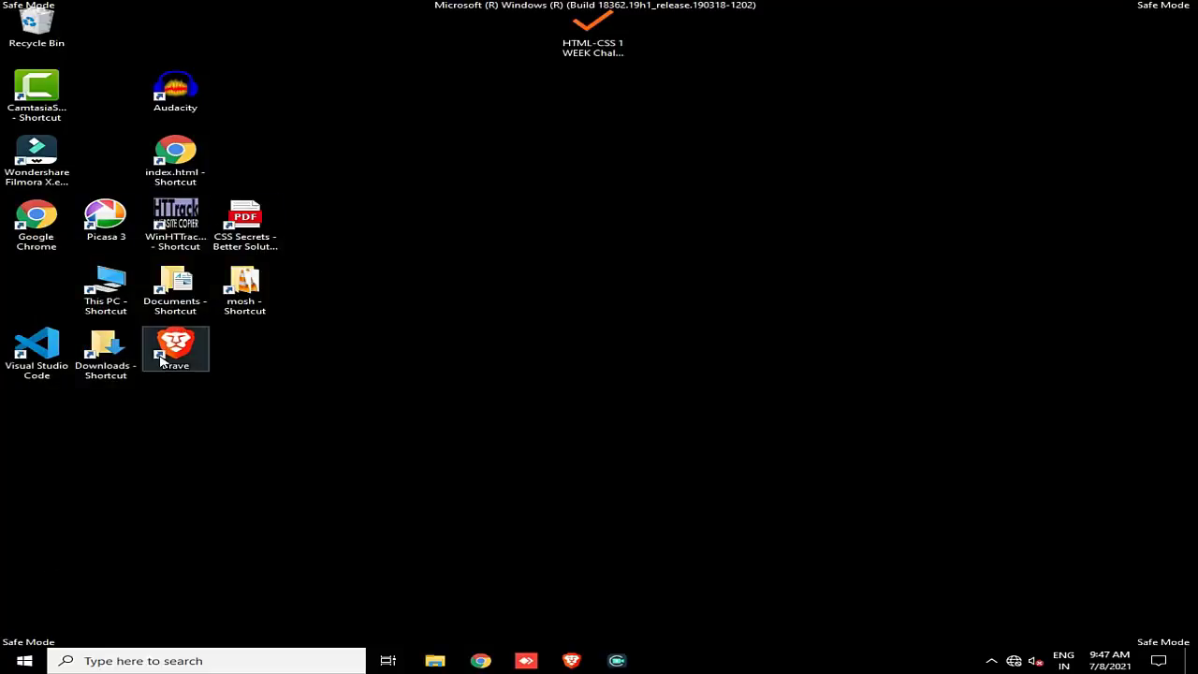
Check the Brave desktop shortcut's target path for extra text after brave.exe, and close its properties
right_click(164, 365)
click(216, 345)
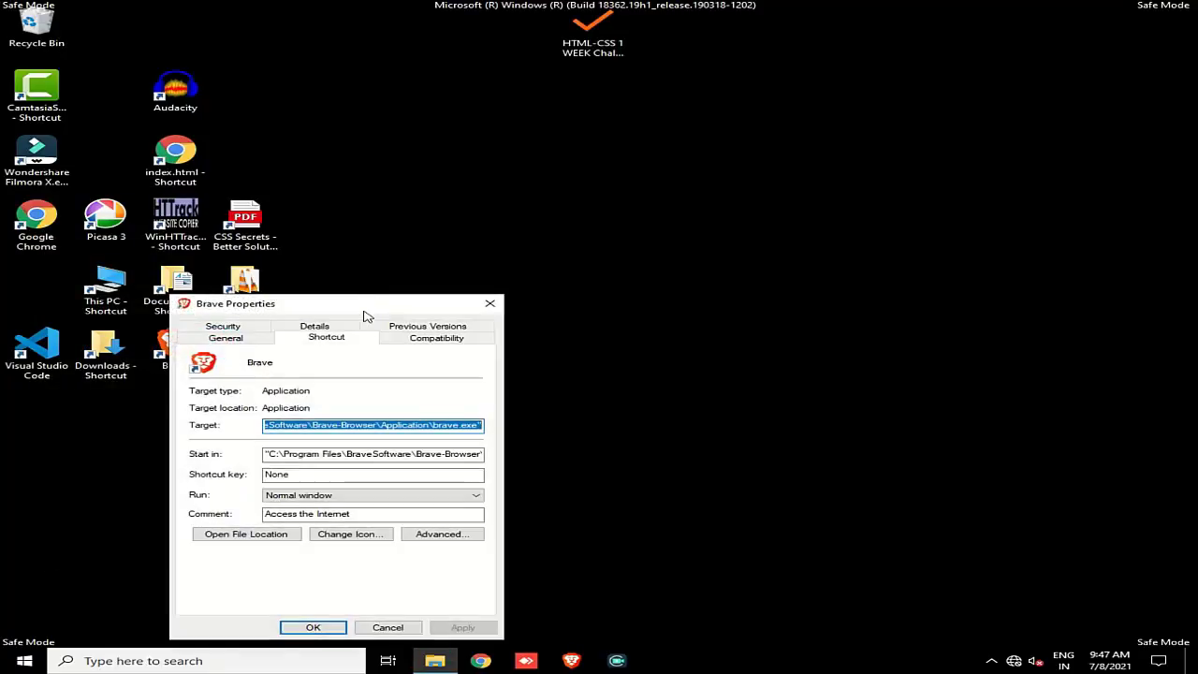
click(432, 430)
click(442, 425)
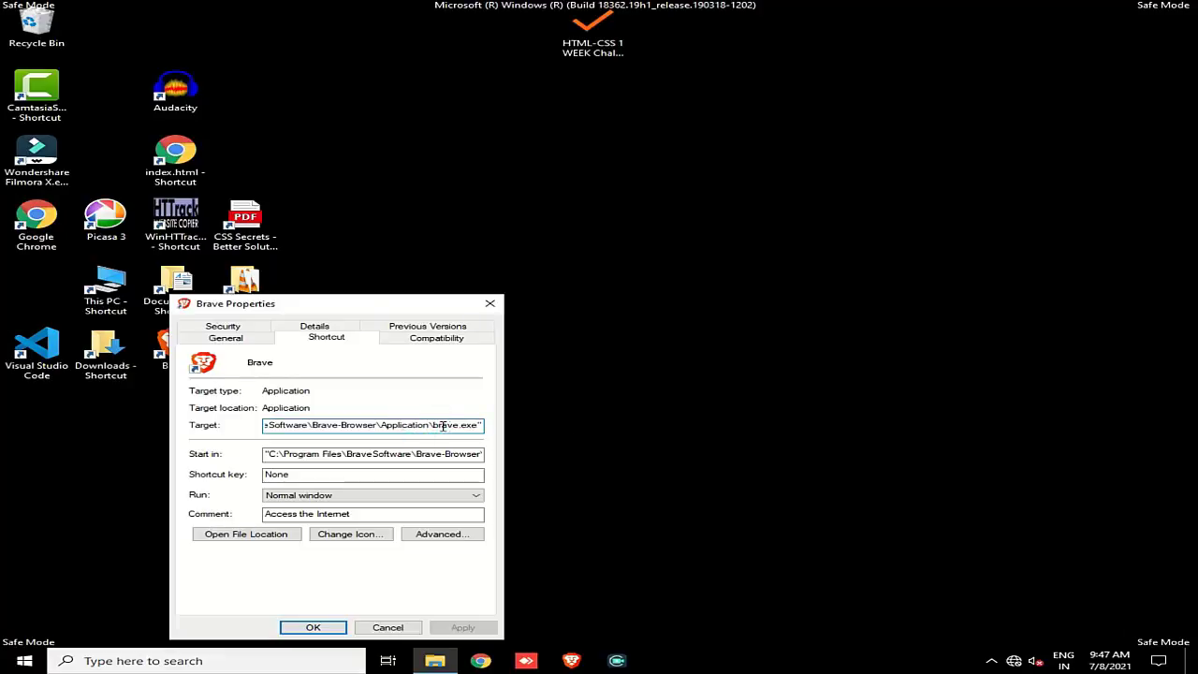
key(shift+End)
drag(442, 425, 502, 437)
click(489, 305)
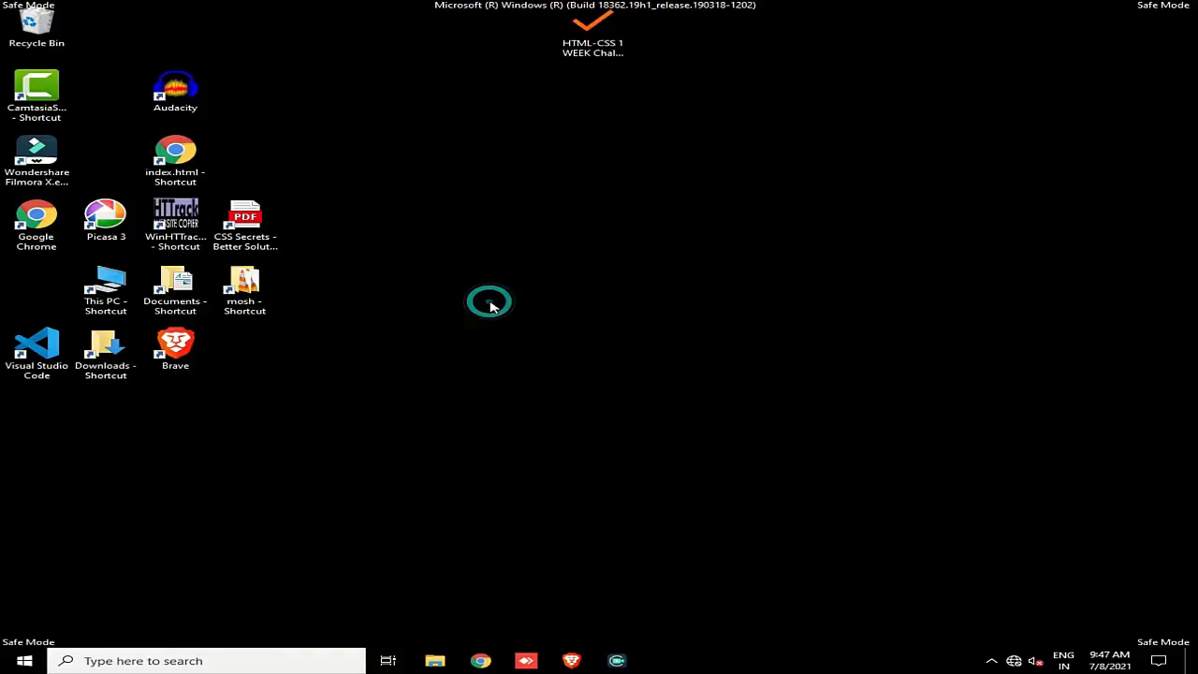
Open Programs and Features by running appwiz.cpl, and show the installed programs as a detailed list with their installation dates
key(super+r)
text(a)
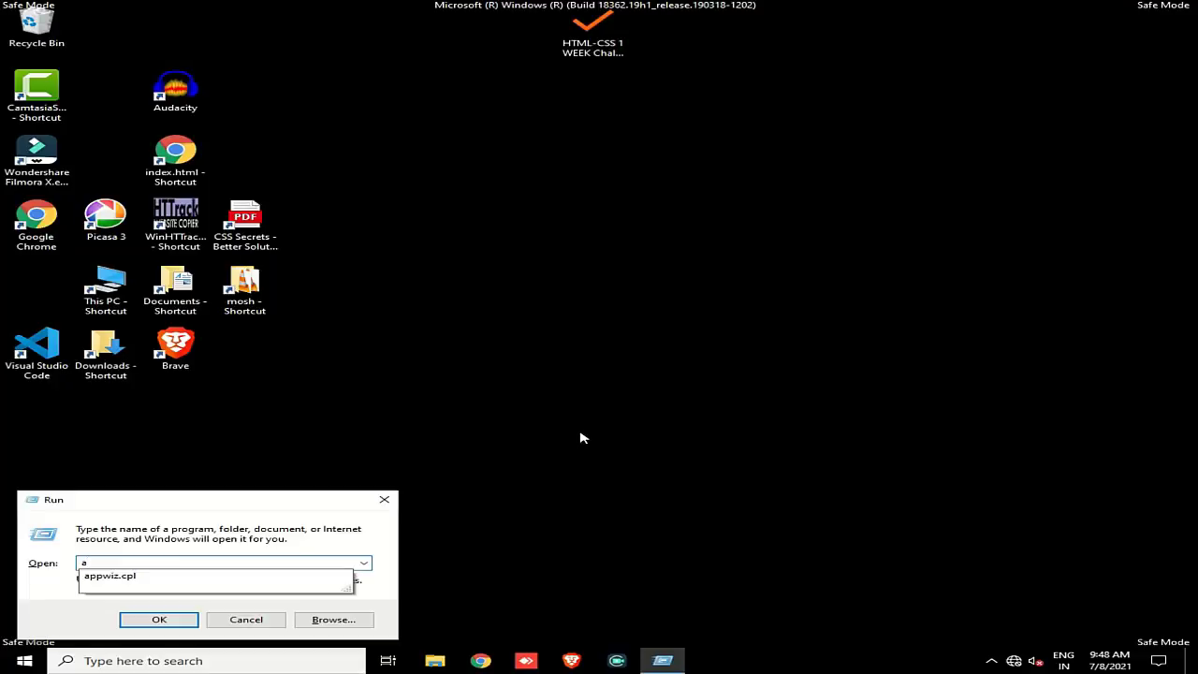
key(Down)
key(Return)
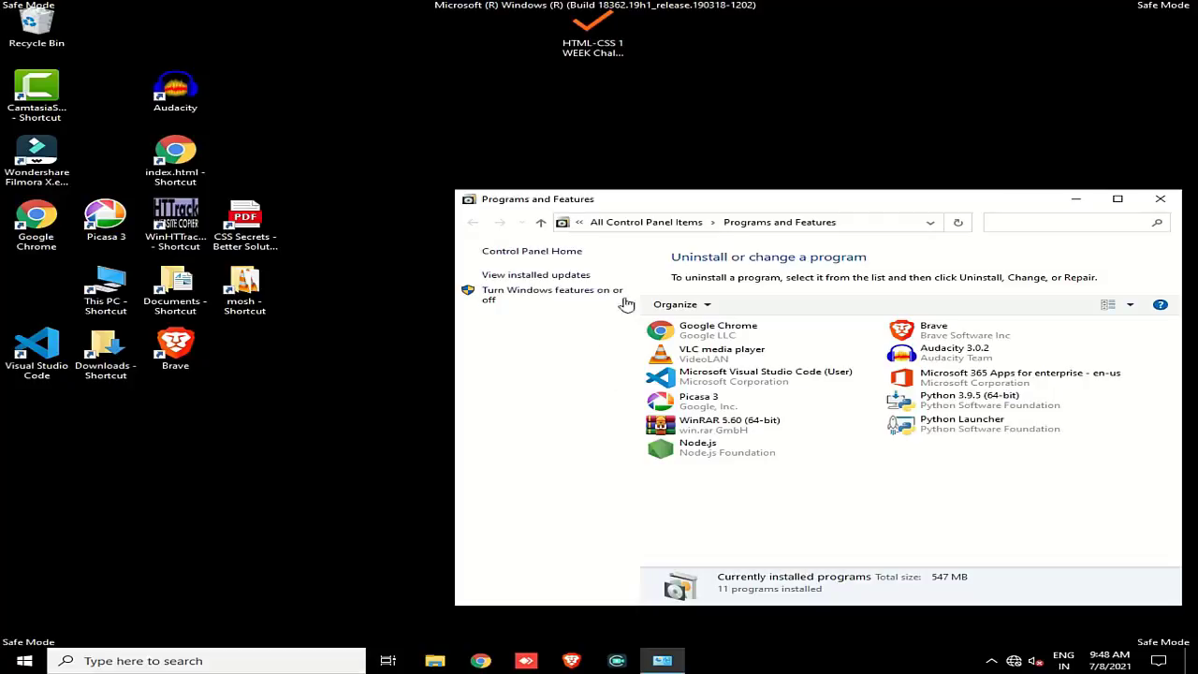
drag(780, 212, 606, 79)
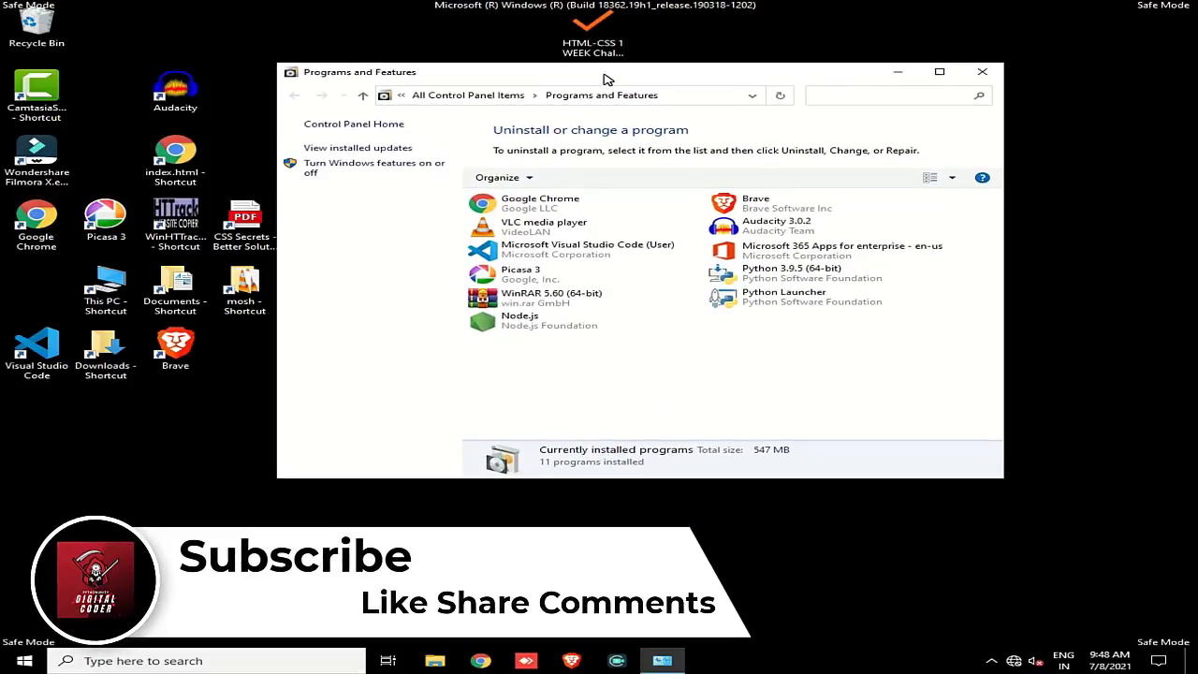
click(952, 178)
drag(953, 178, 952, 150)
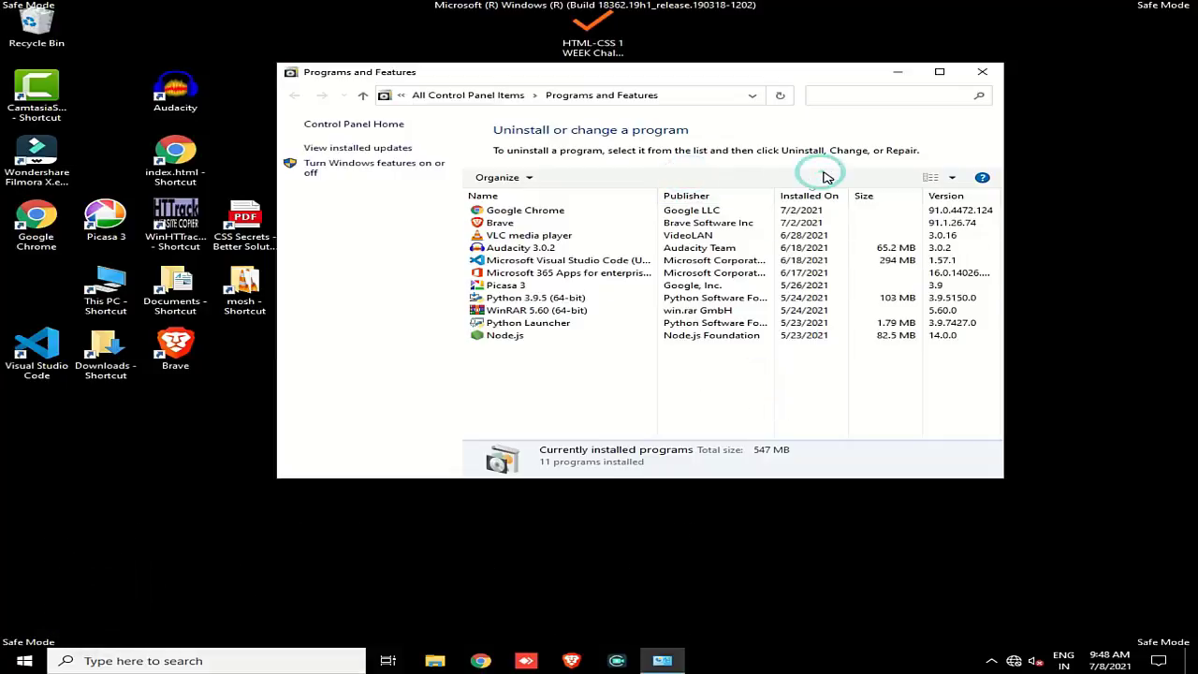
Examine the installed programs list for suspicious entries, select Google Chrome in it, and close Programs and Features
click(523, 178)
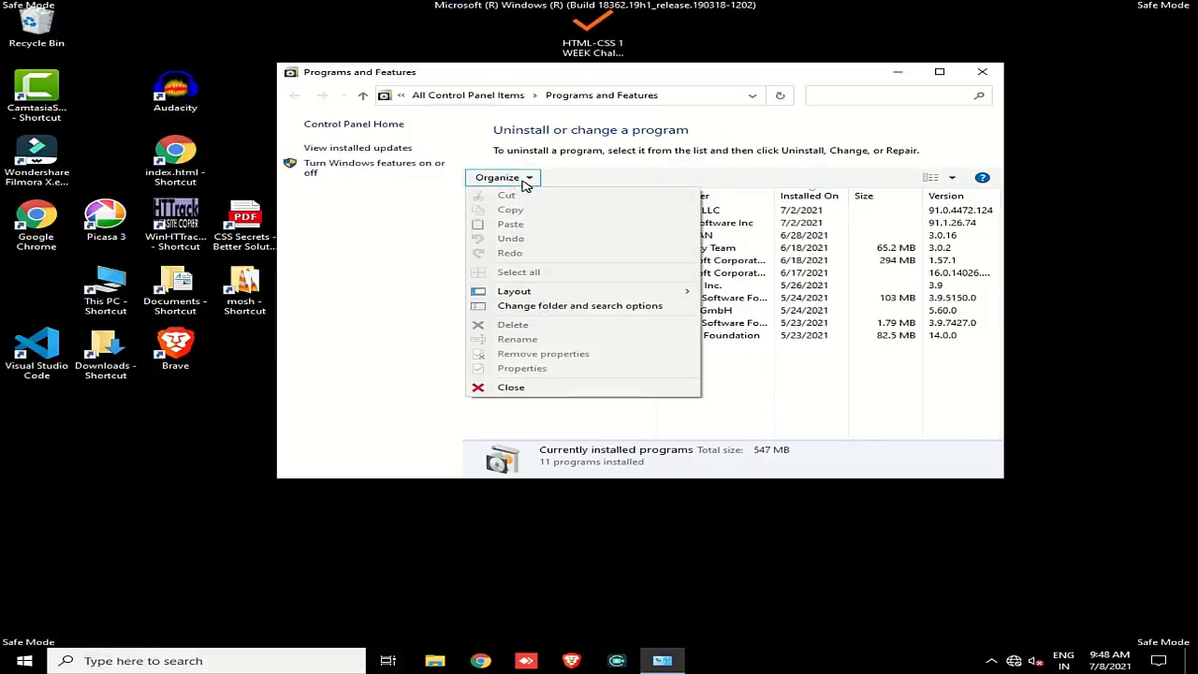
click(521, 182)
click(522, 180)
click(524, 177)
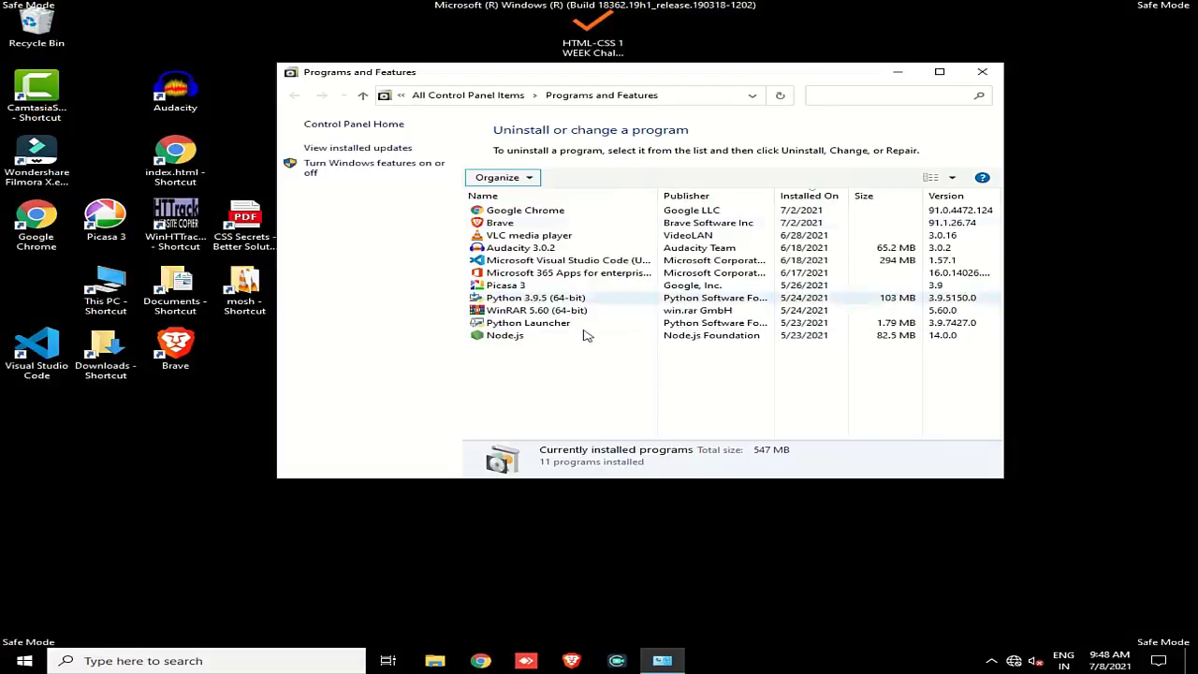
click(552, 210)
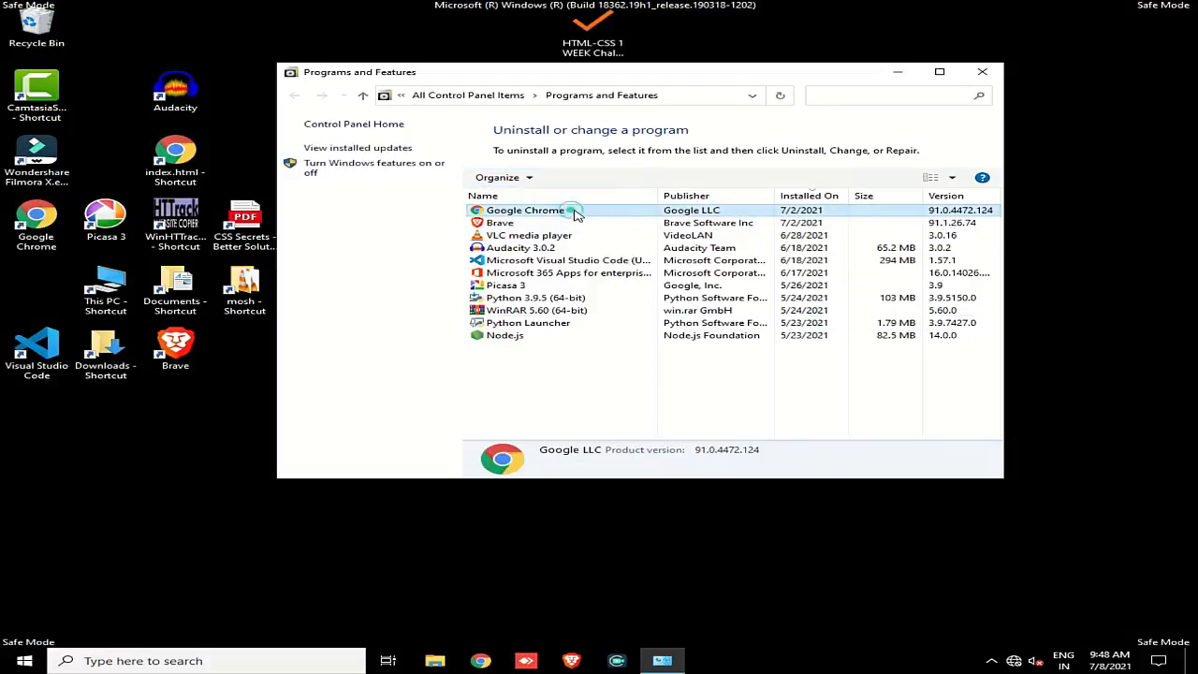
click(572, 177)
click(982, 73)
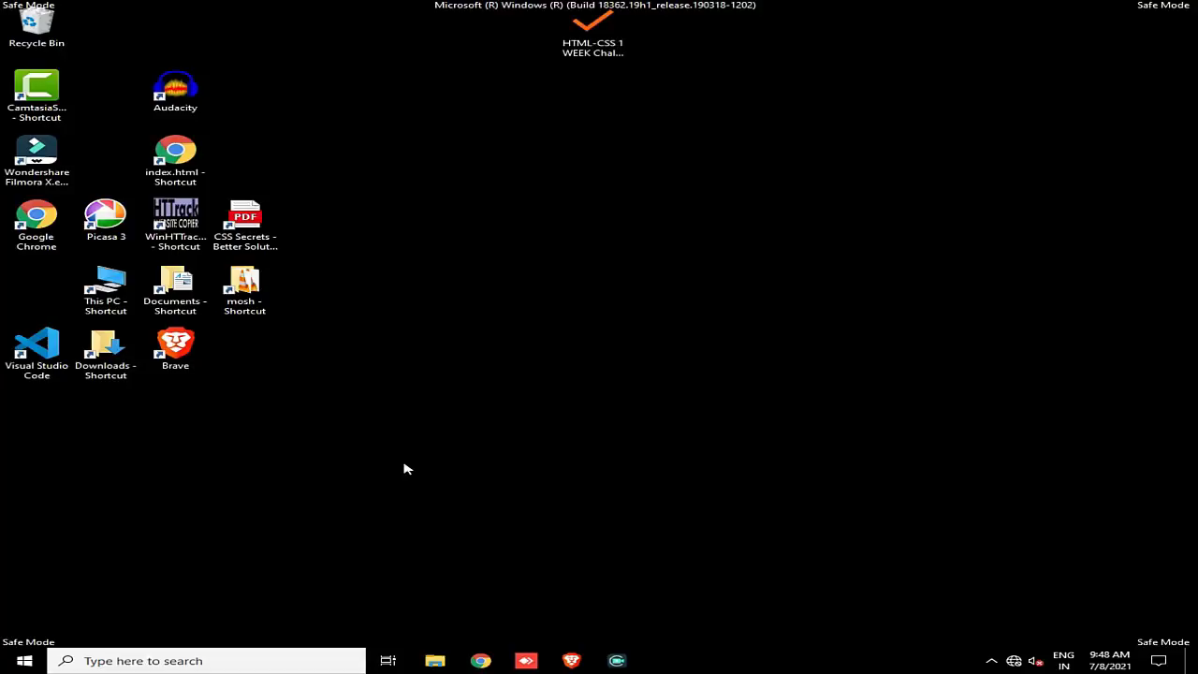
key(super+r)
key(Escape)
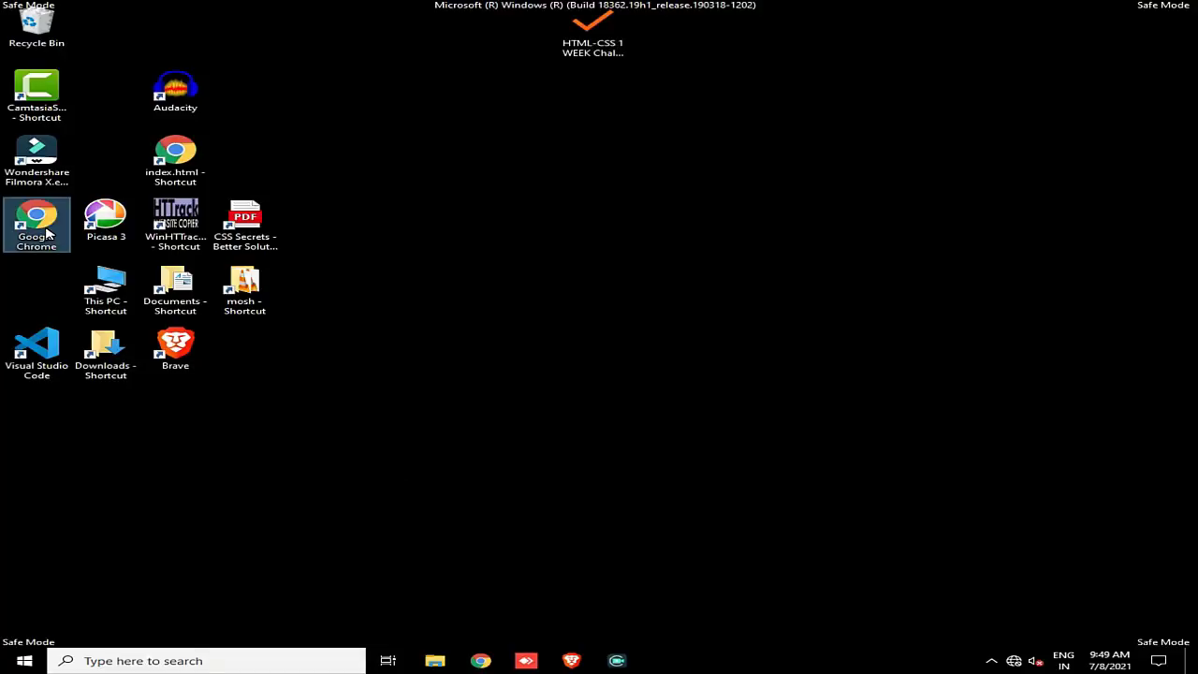
Launch Google Chrome in a maximized window, dismiss the offer to restore pages, and open the browser's settings
double_click(53, 236)
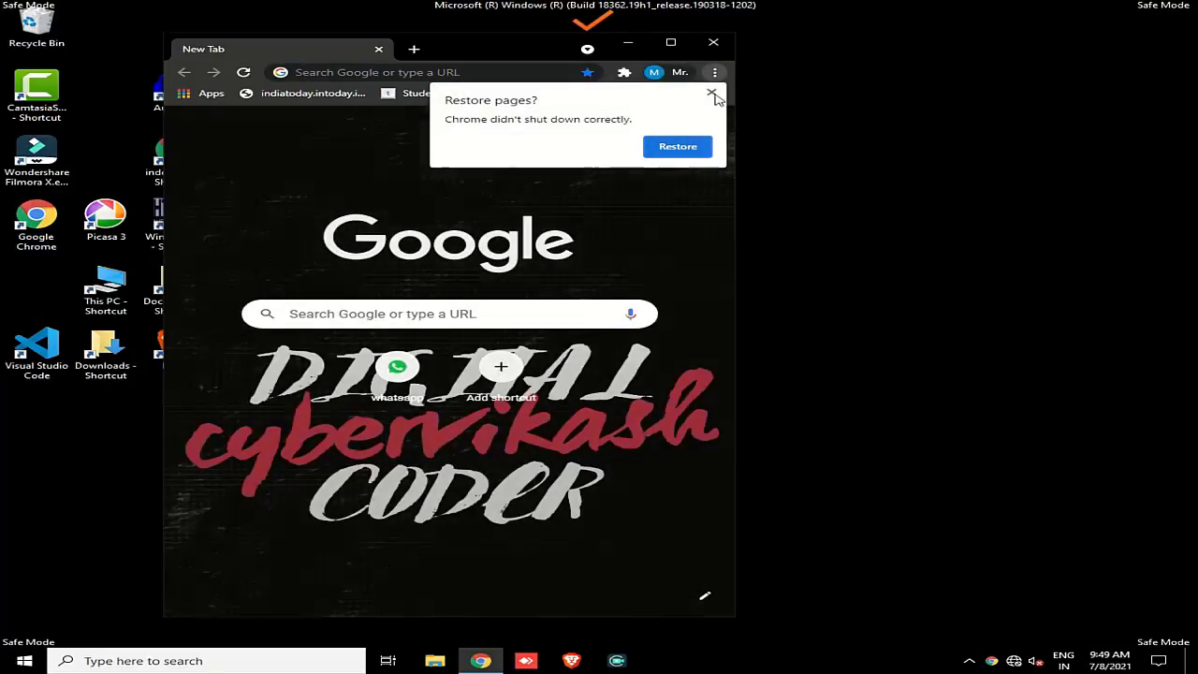
click(715, 92)
click(670, 42)
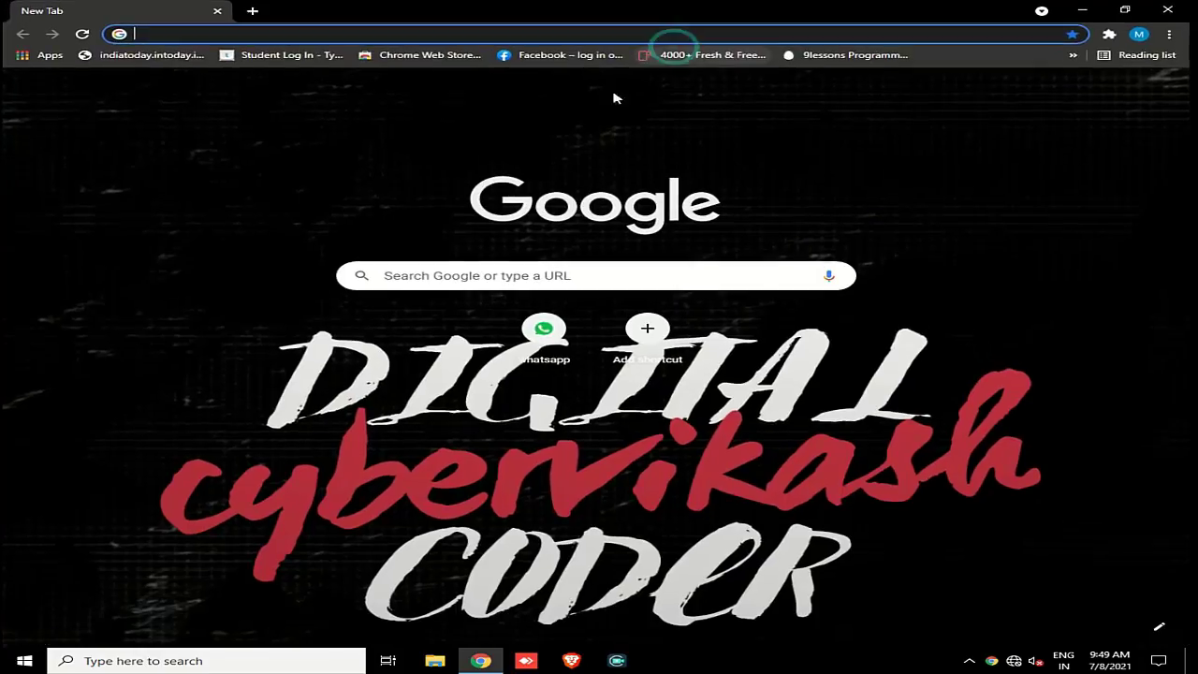
right_click(322, 18)
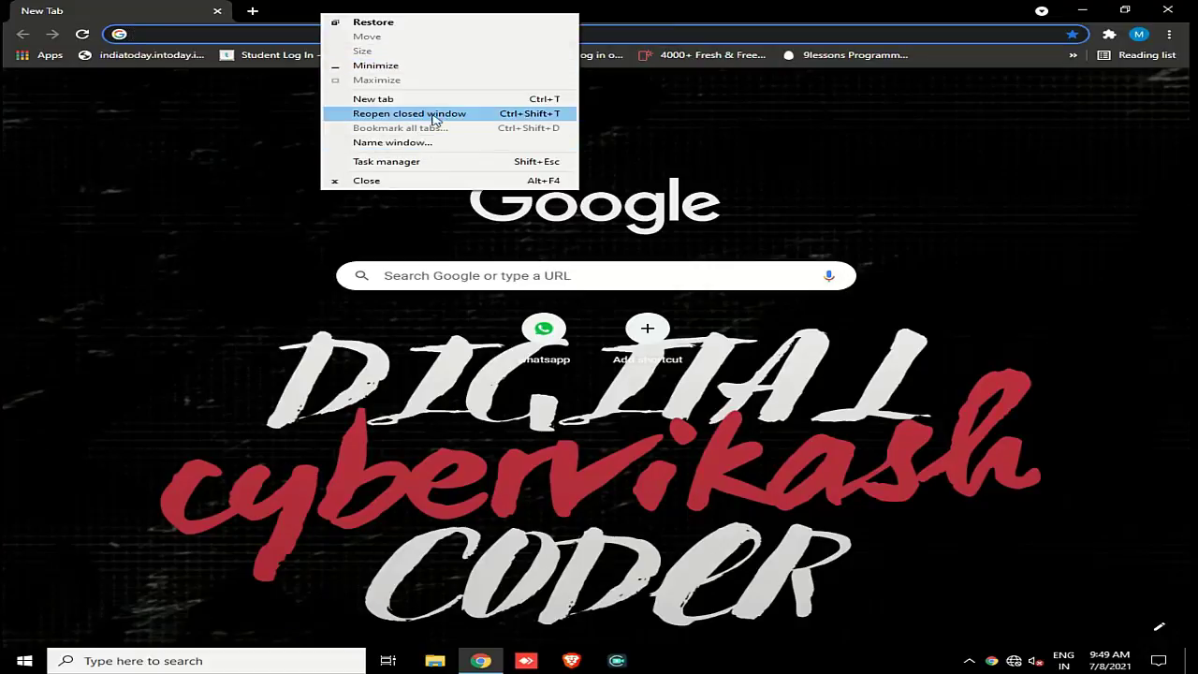
click(689, 175)
click(1170, 35)
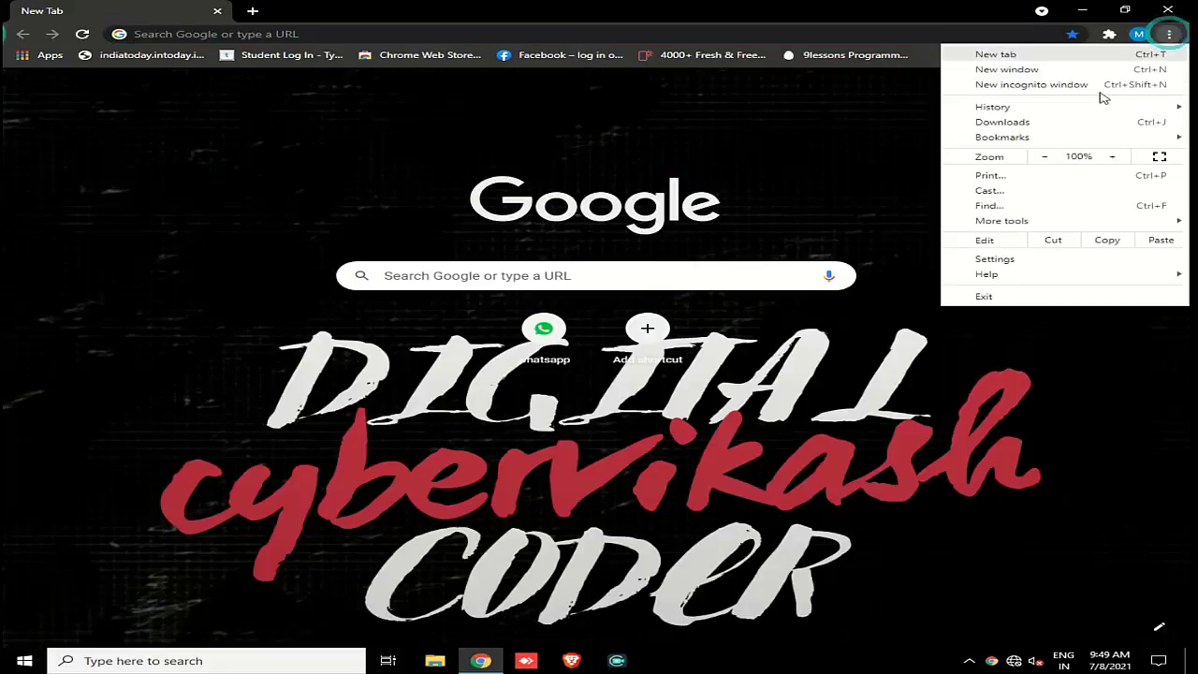
click(1011, 257)
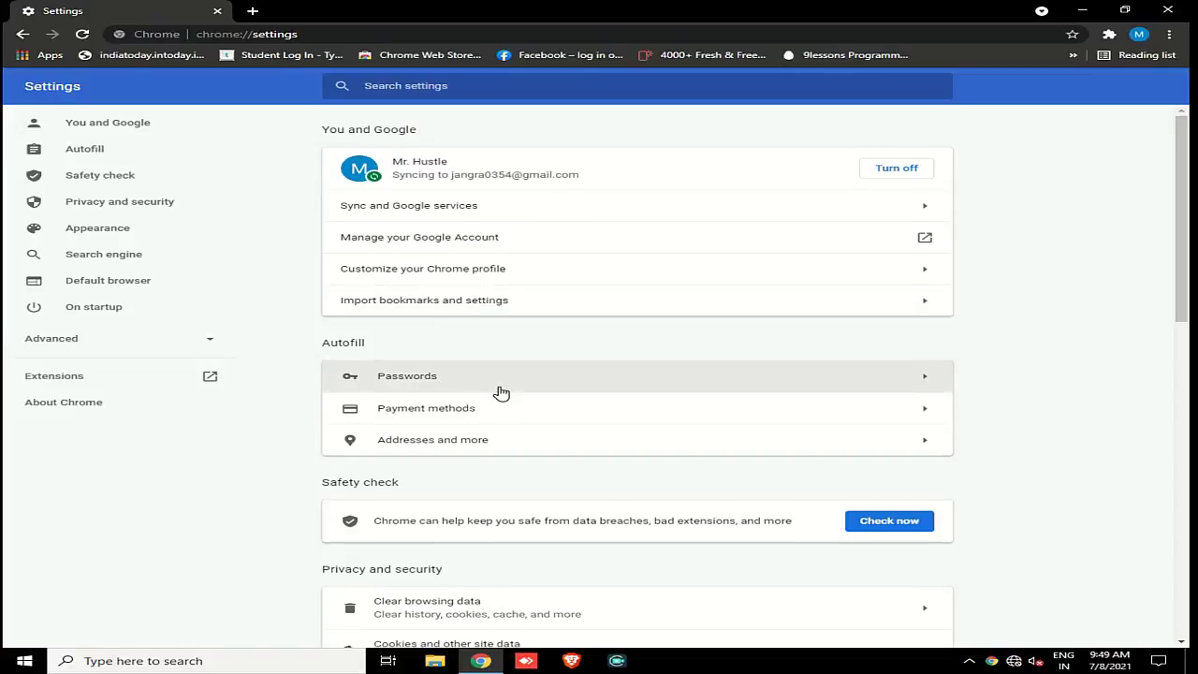
Expand Chrome's Advanced settings, view the Reset and clean up section, and go back to the Privacy and security options
scroll(527, 394, down, 7)
scroll(524, 375, down, 2)
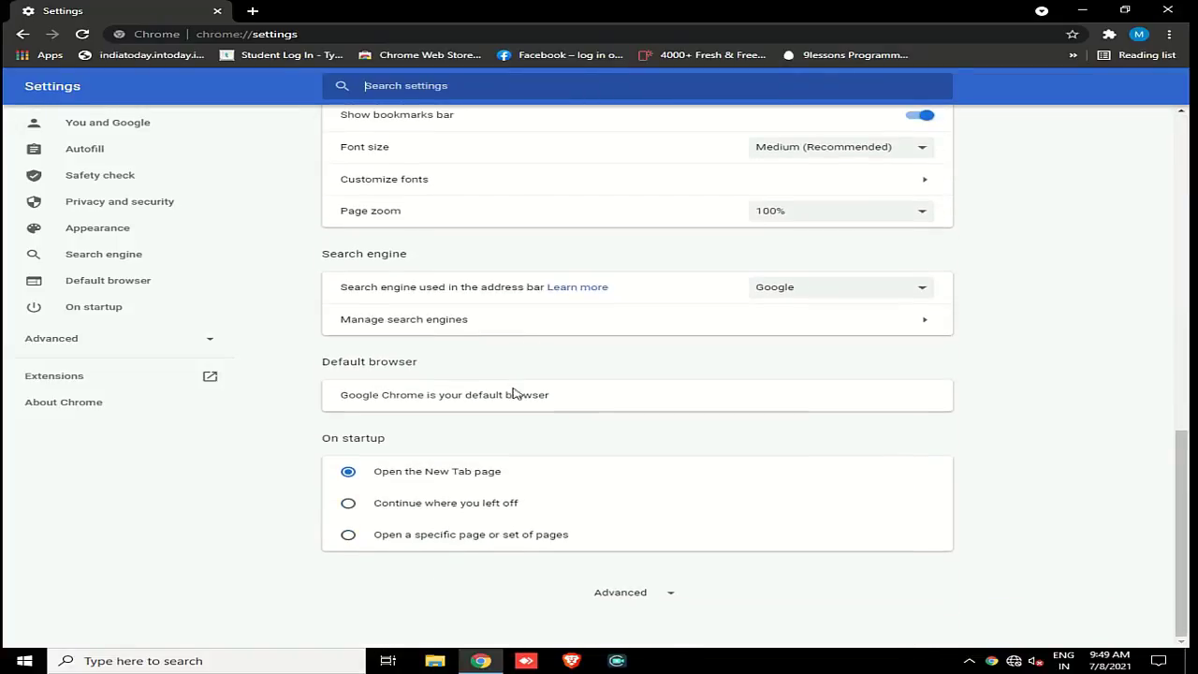
click(91, 343)
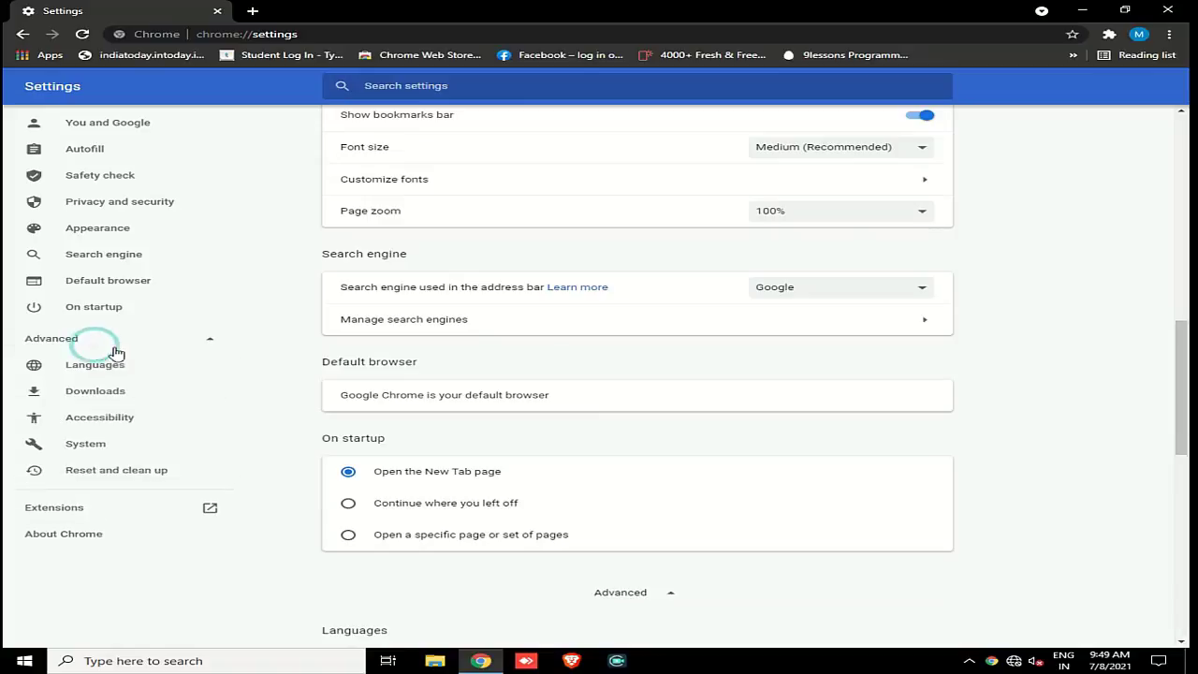
click(129, 471)
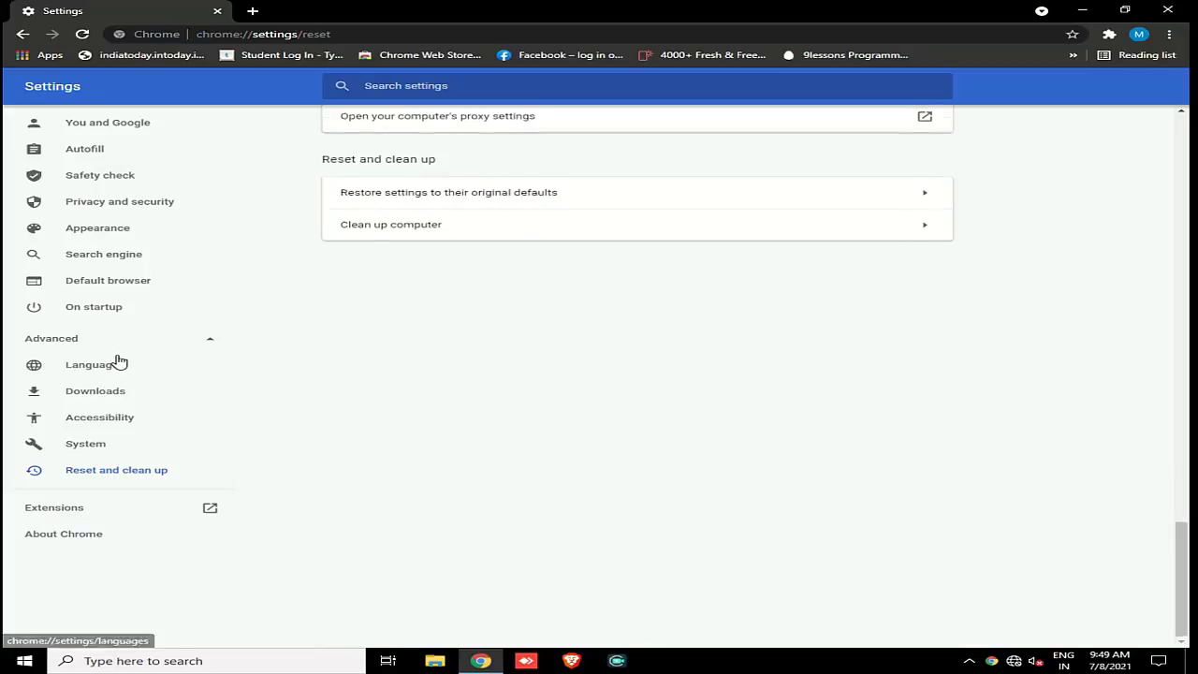
scroll(382, 228, up, 15)
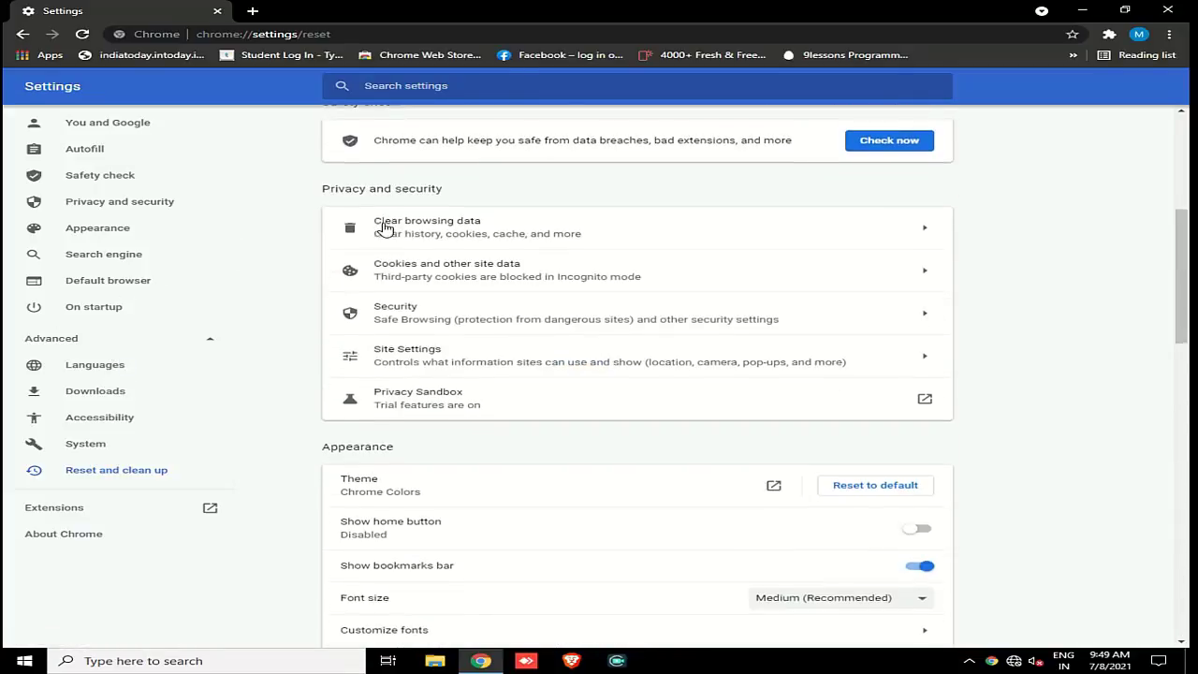
Clear Chrome's browsing data for all time, including history, downloads, cookies, cache, autofill, site settings and hosted app data, but not saved passwords
scroll(508, 375, down, 1)
click(524, 306)
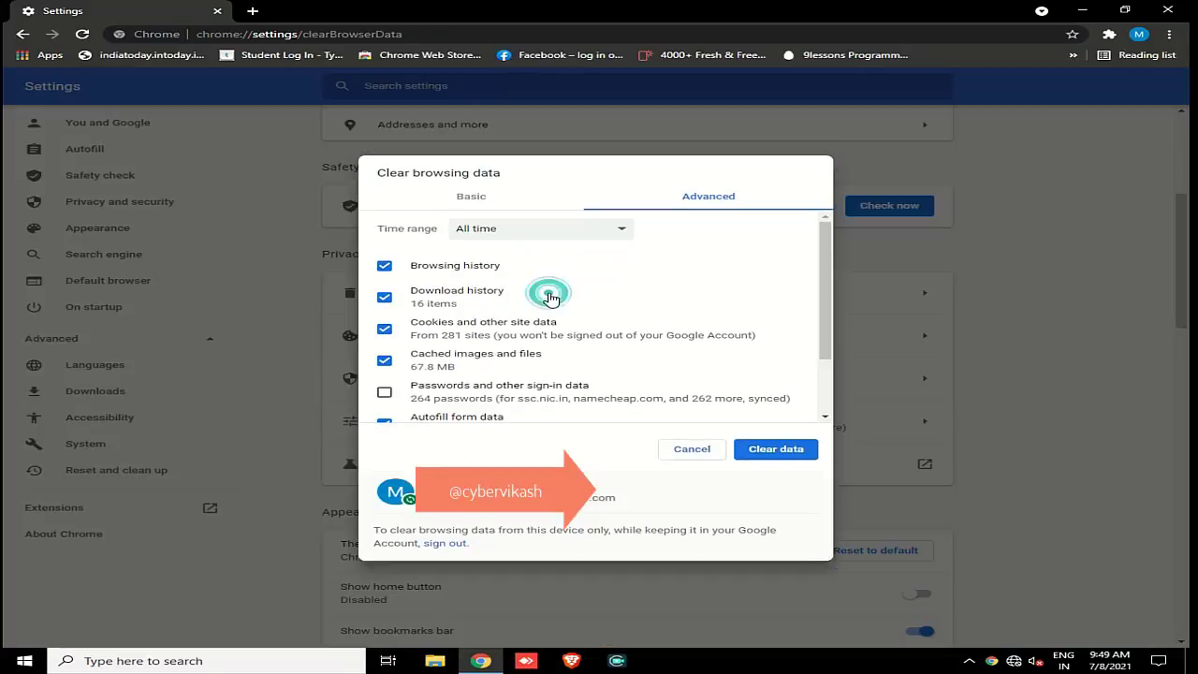
scroll(481, 394, down, 2)
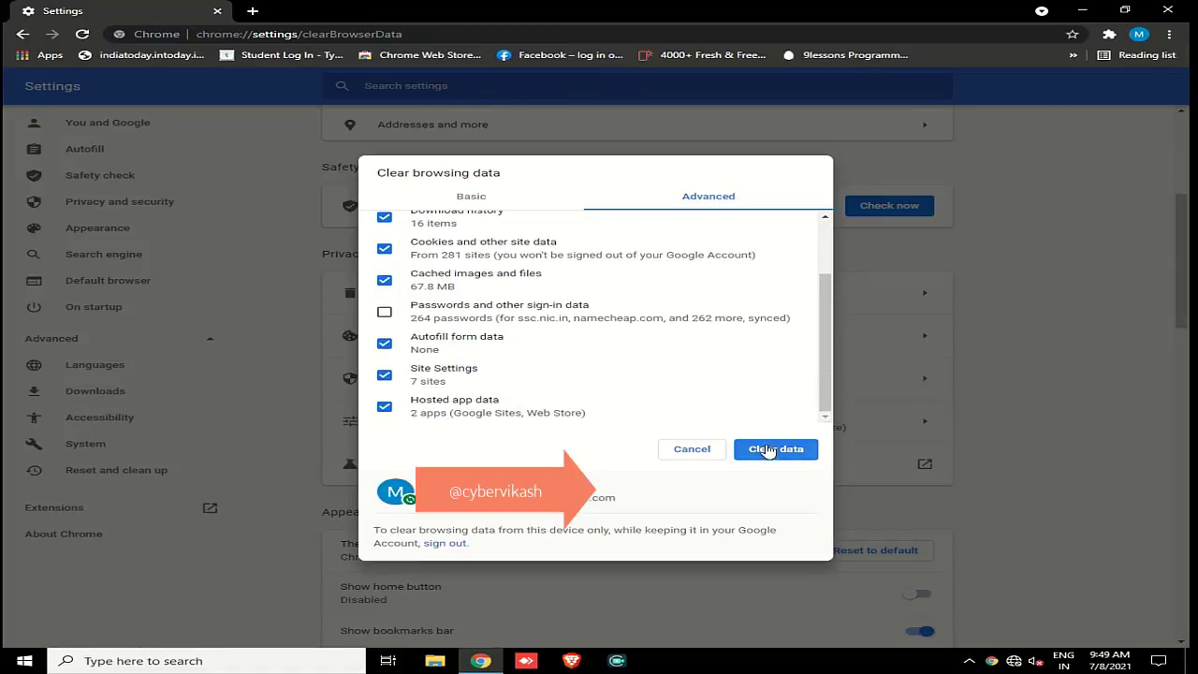
scroll(683, 406, up, 2)
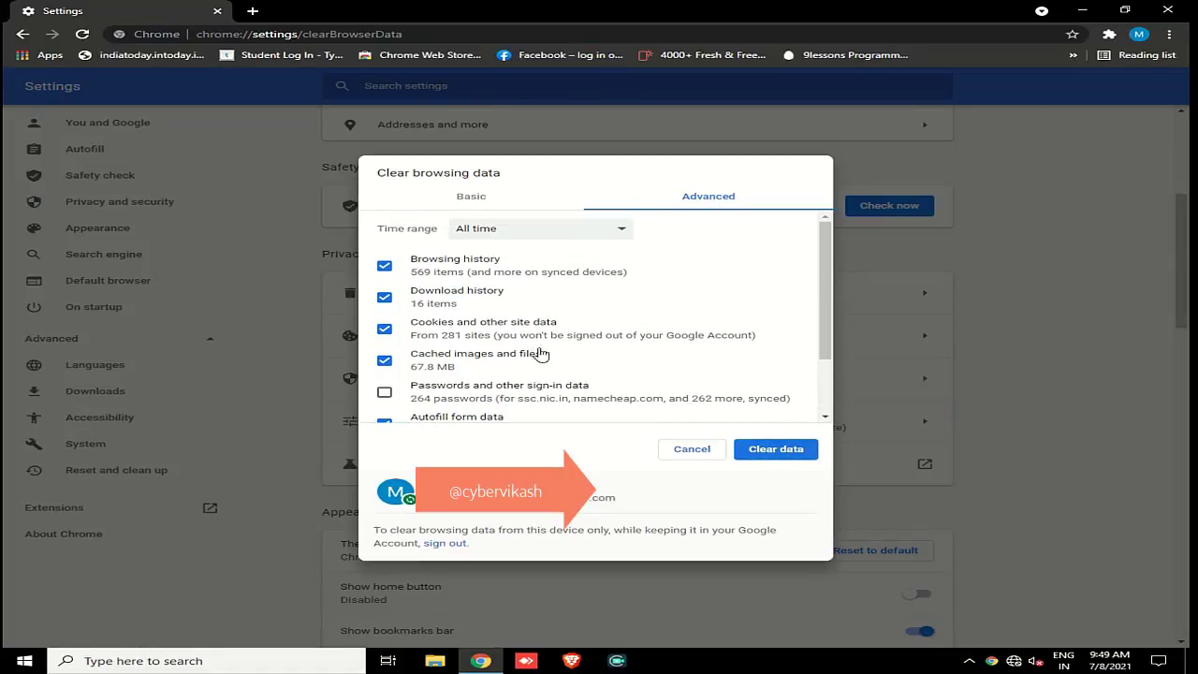
click(789, 452)
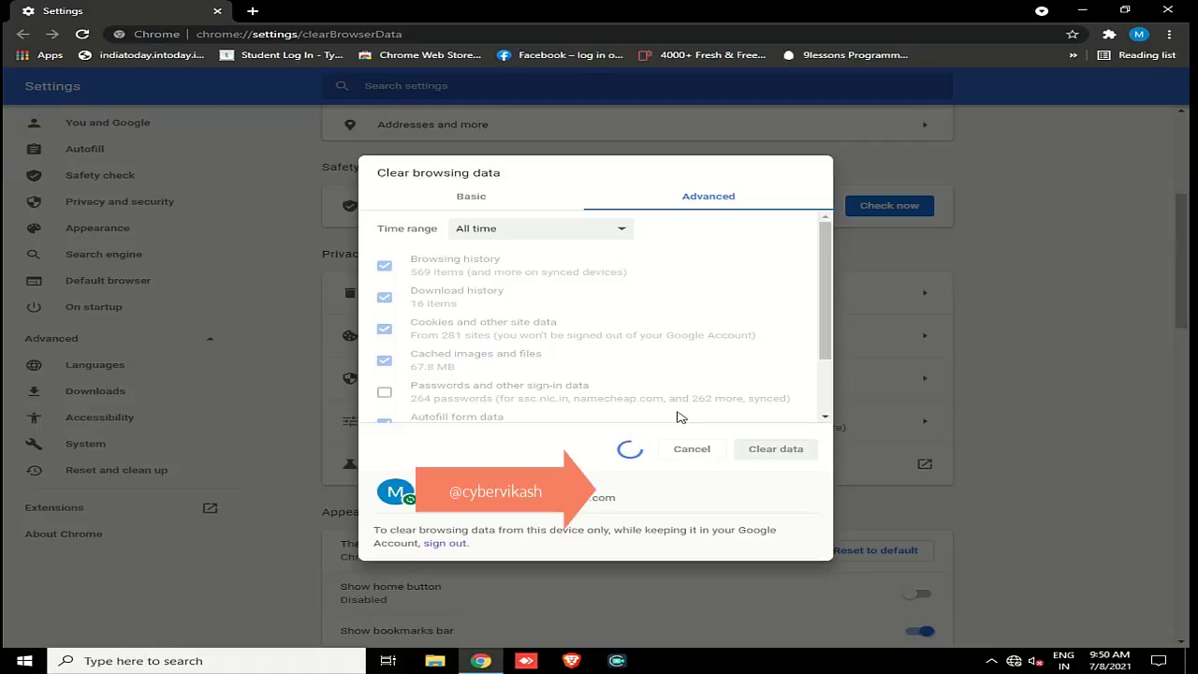
click(521, 234)
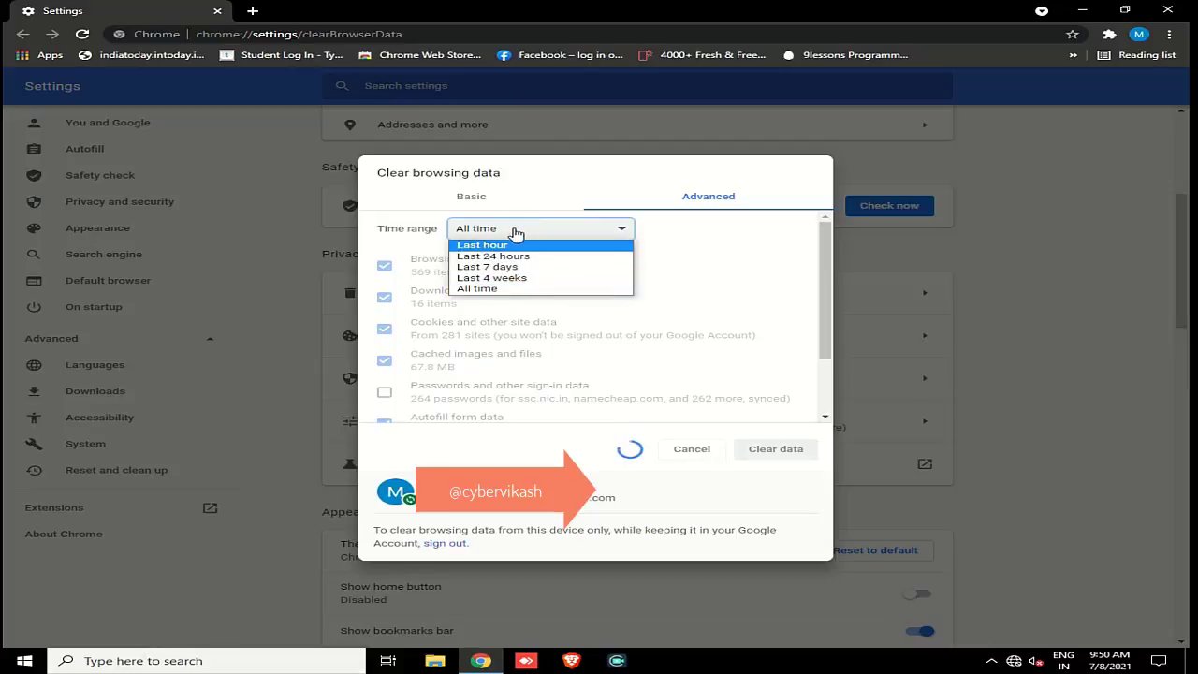
click(503, 289)
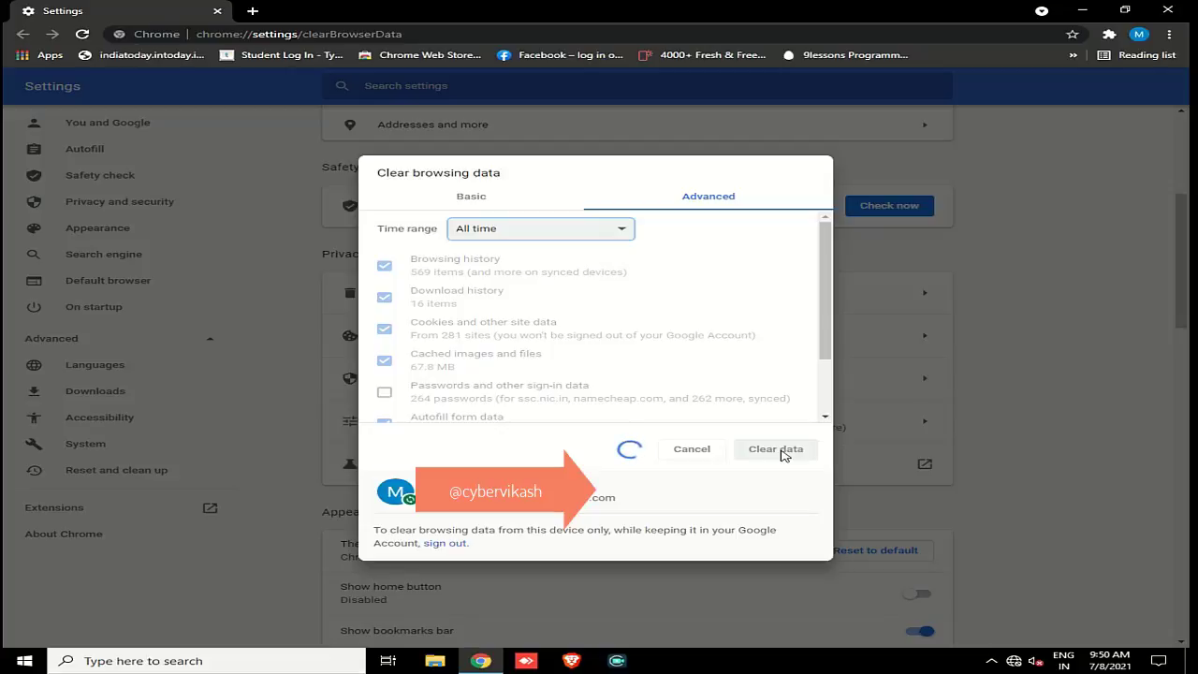
Restore Chrome's settings to their original defaults from the Reset and clean up section
scroll(549, 428, down, 4)
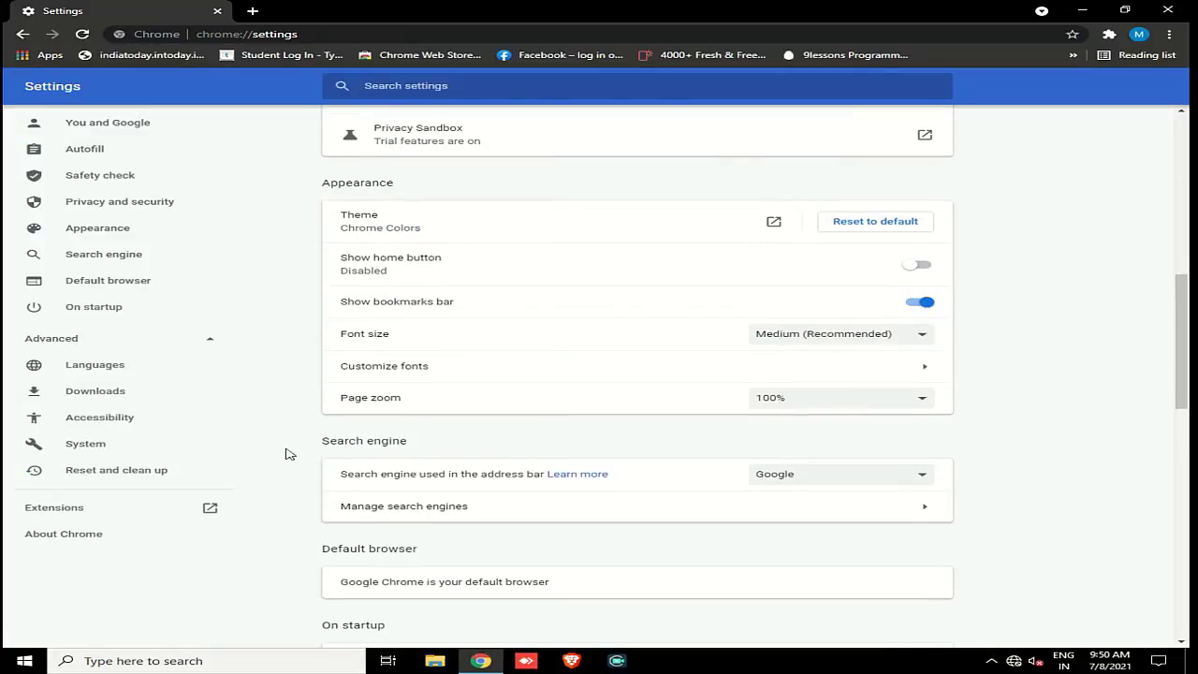
click(159, 468)
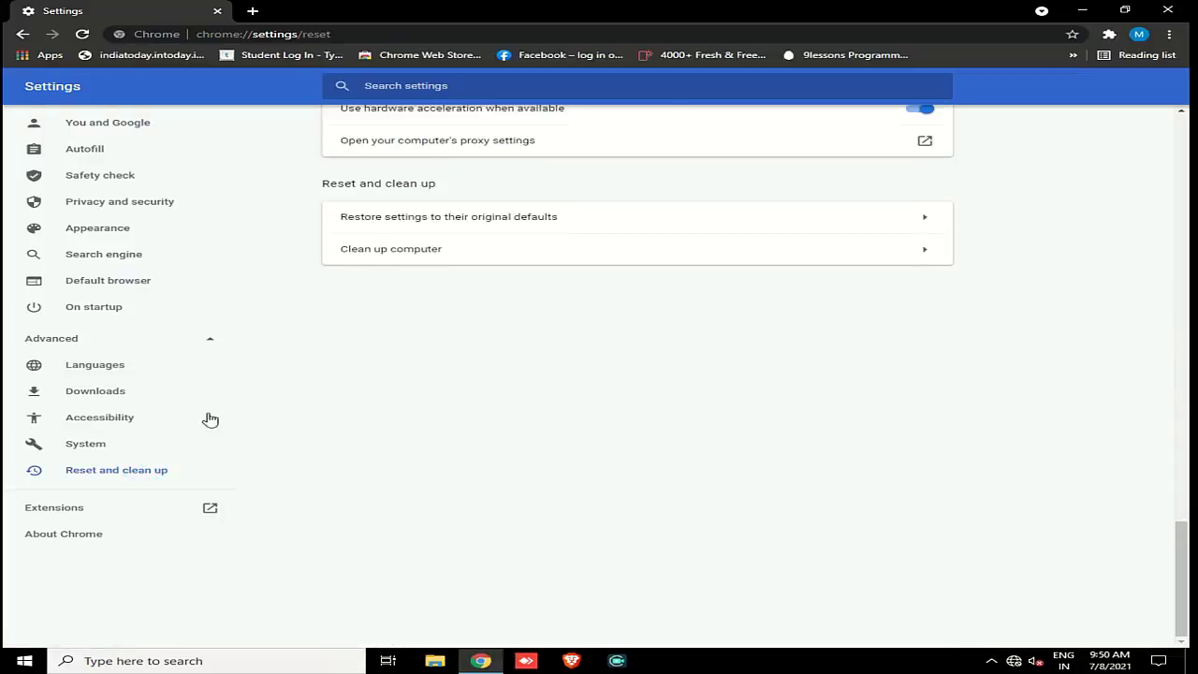
click(588, 233)
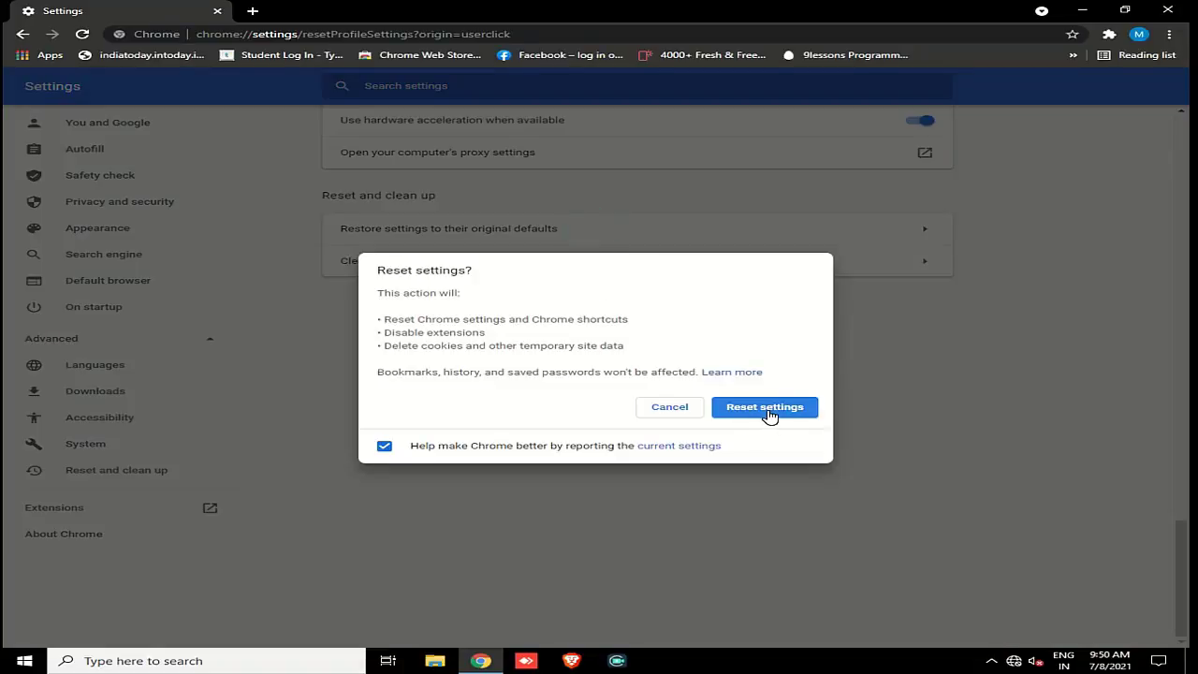
click(765, 408)
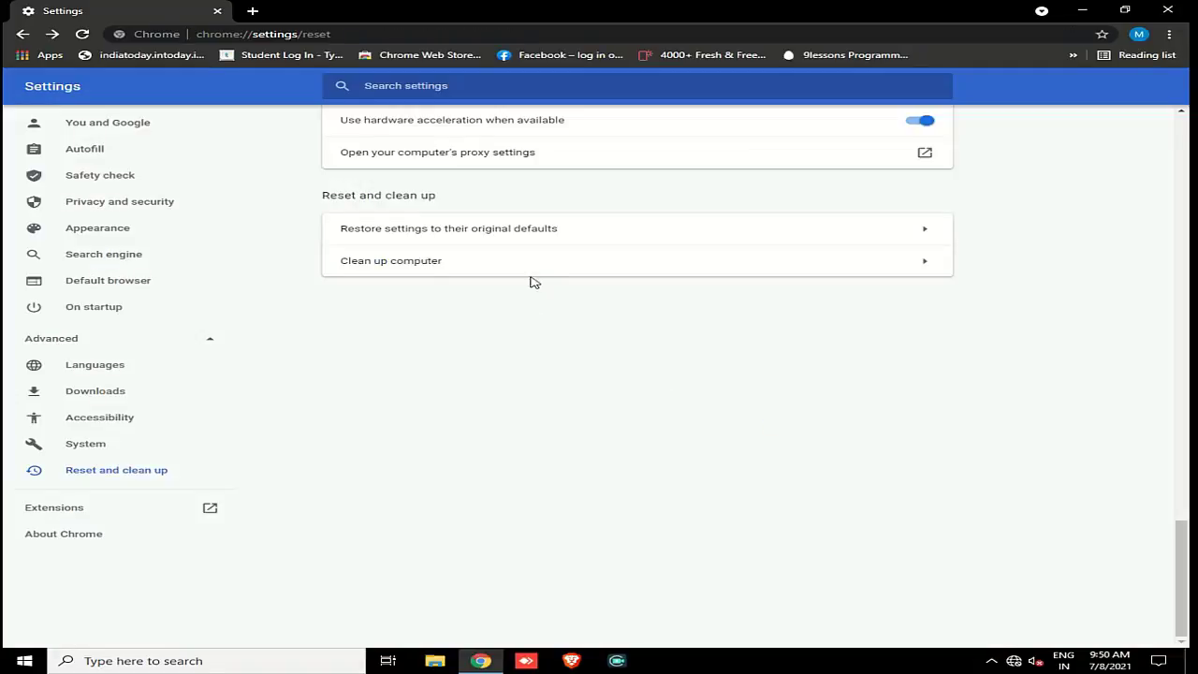
scroll(535, 236, up, 15)
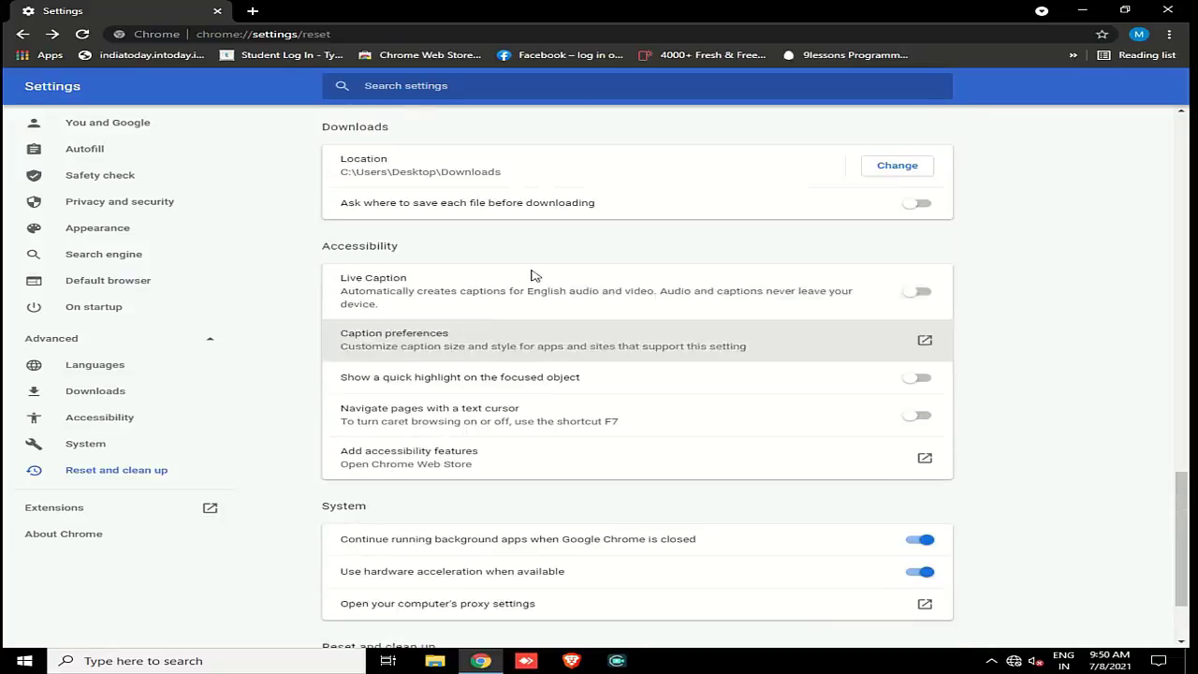
scroll(529, 294, up, 6)
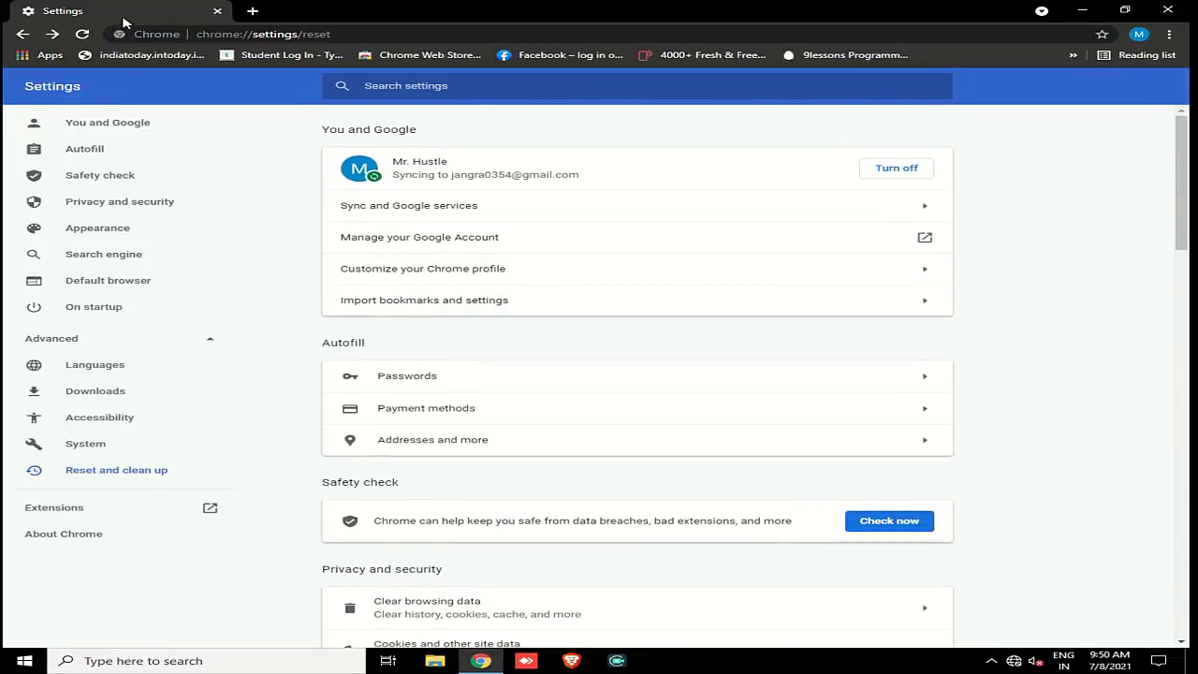
Close Chrome's Settings page and open the Brave browser from its desktop shortcut
click(217, 11)
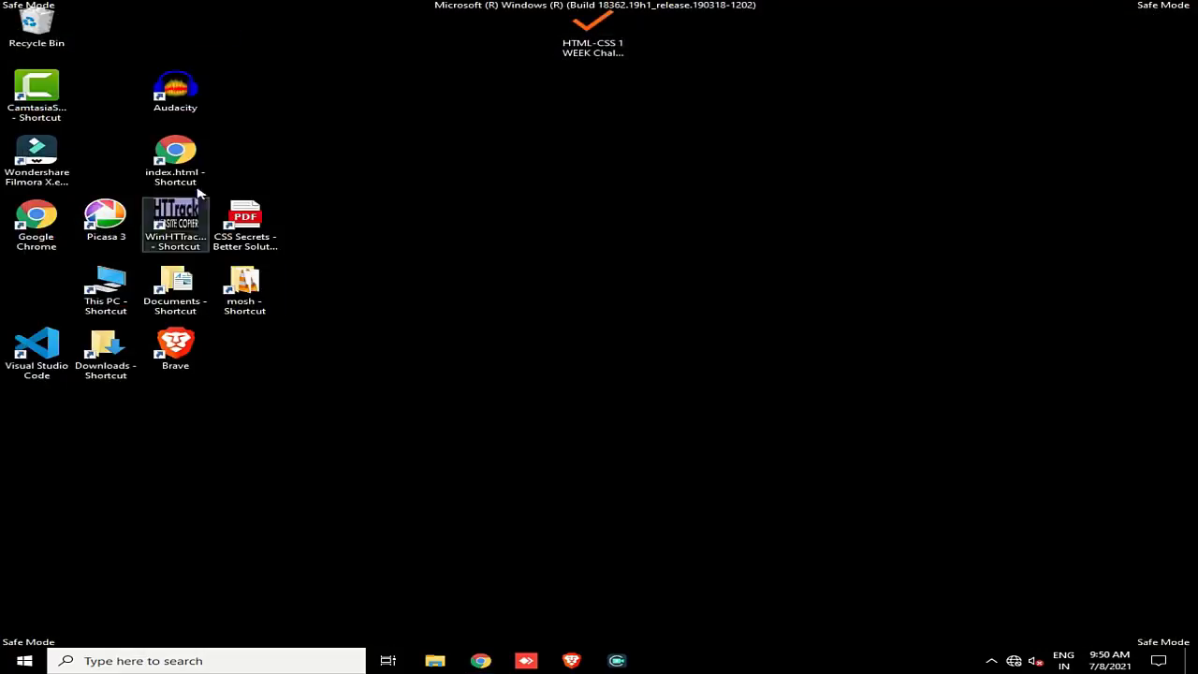
right_click(175, 347)
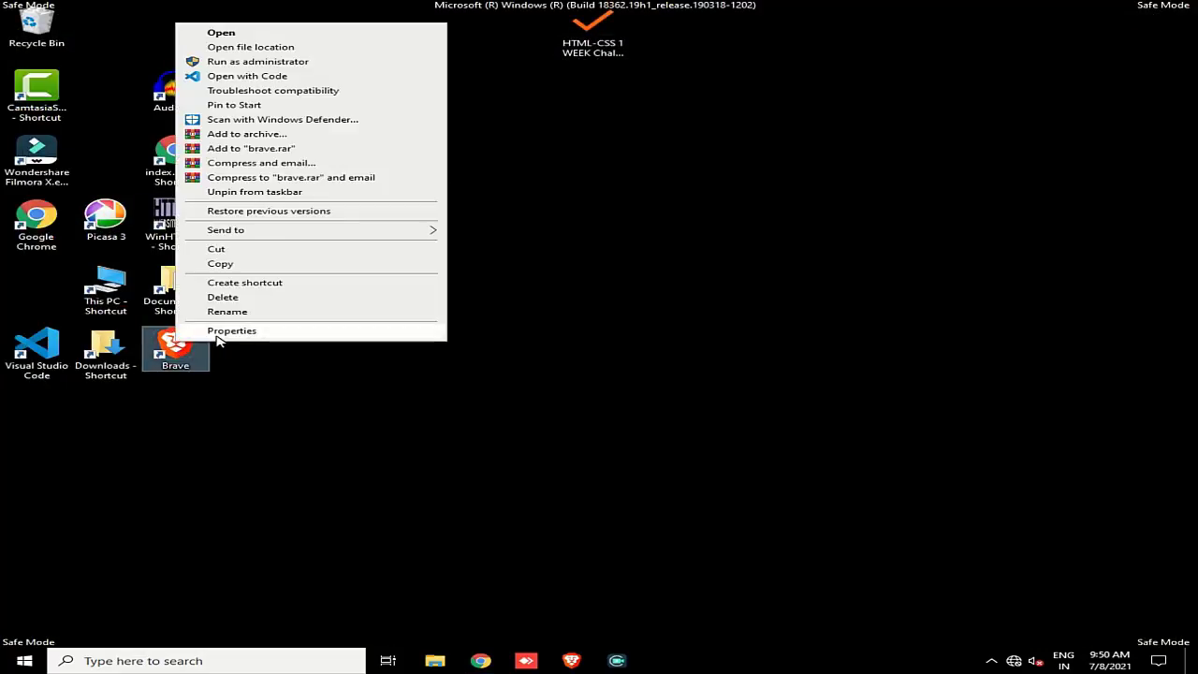
click(277, 34)
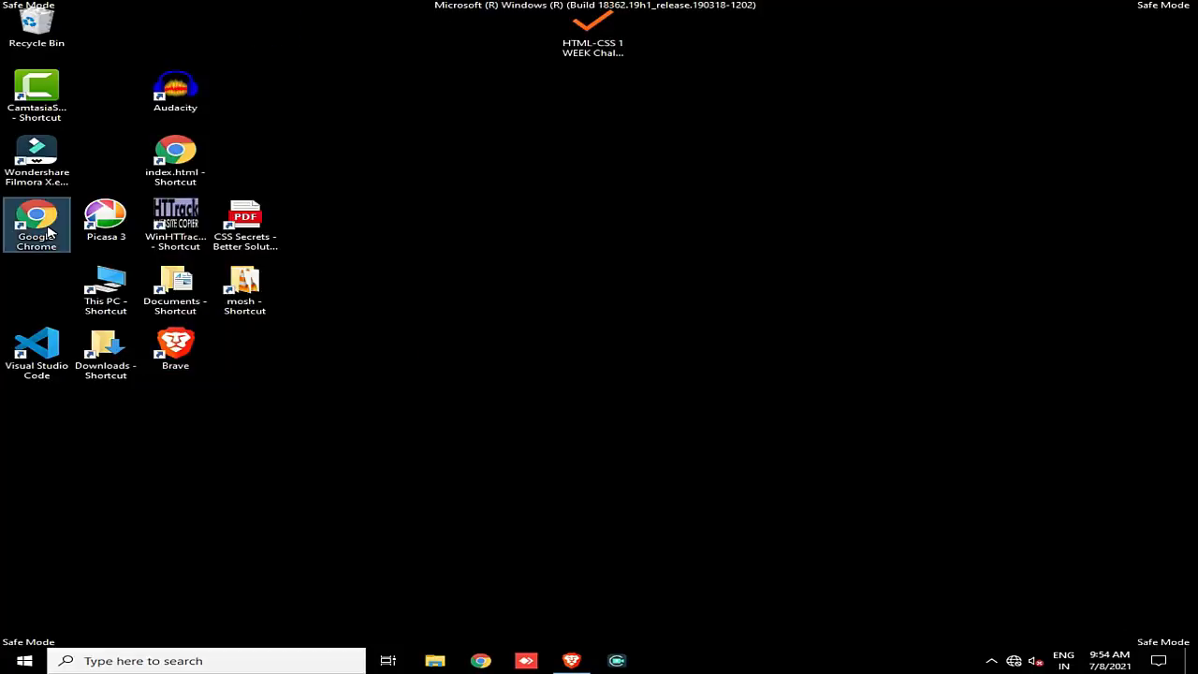
key(super)
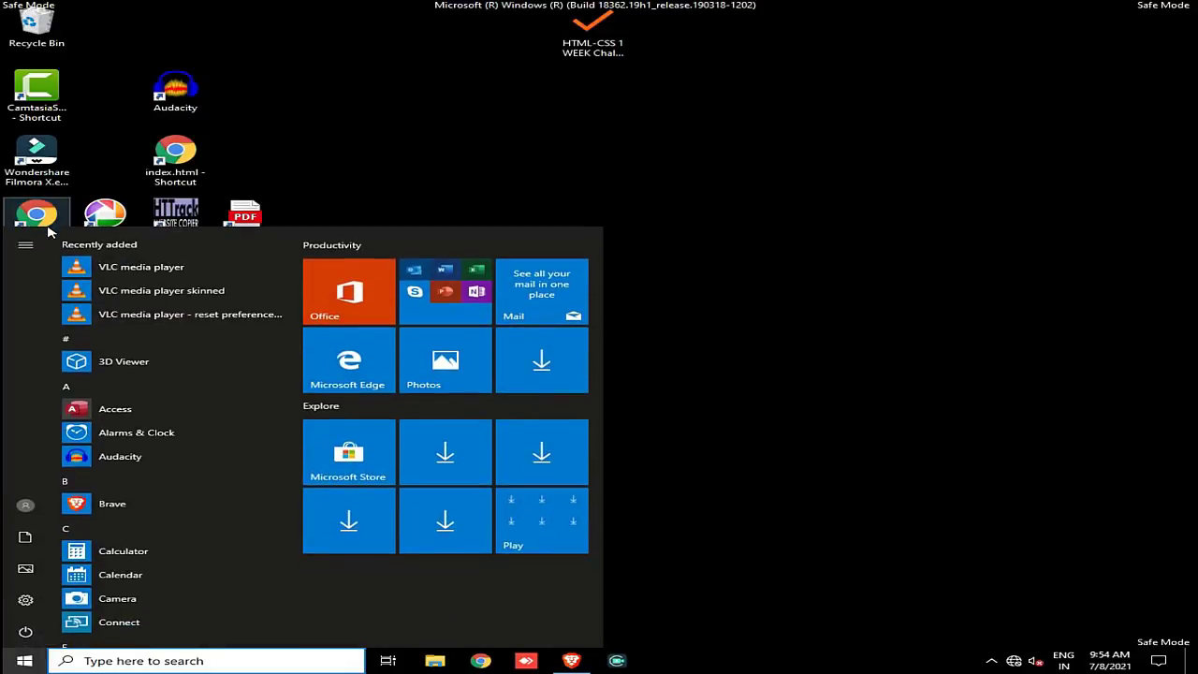
key(super+r)
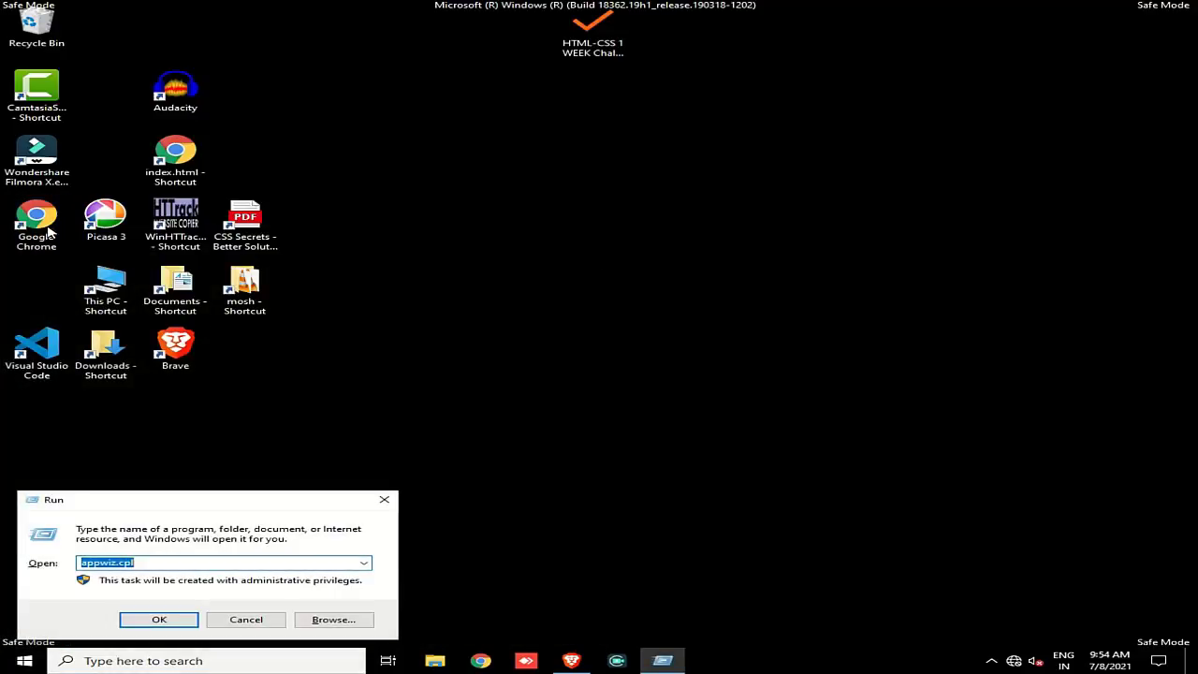
key(BackSpace)
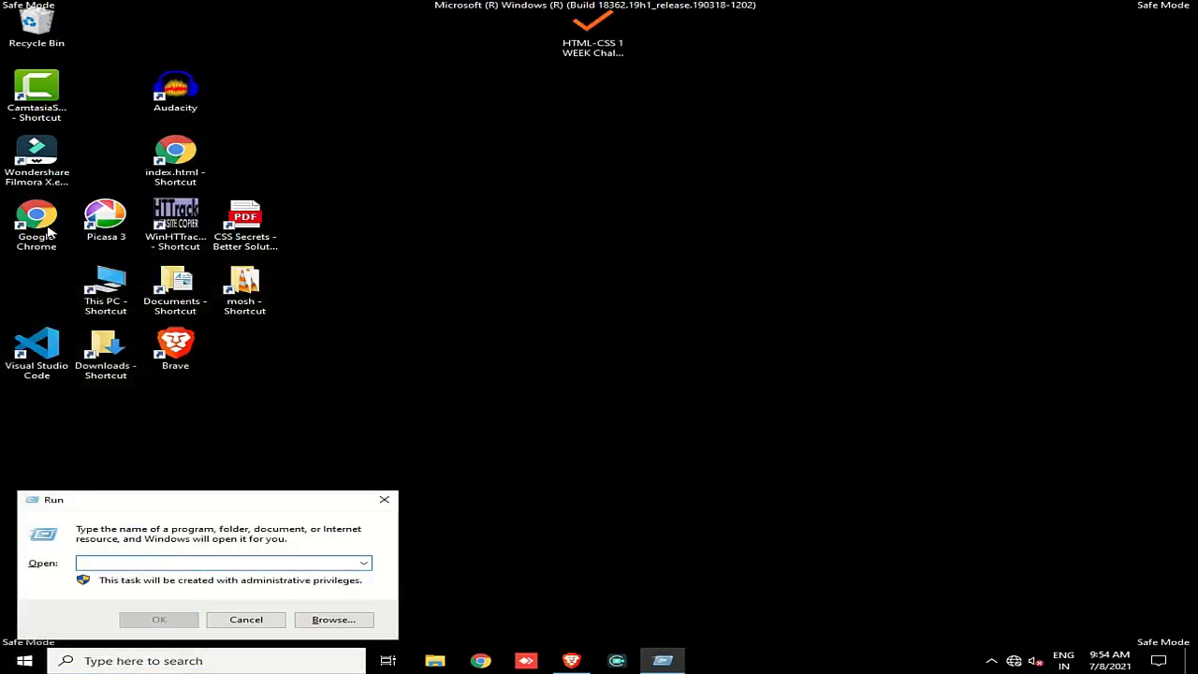
text(con)
key(BackSpace)
key(BackSpace)
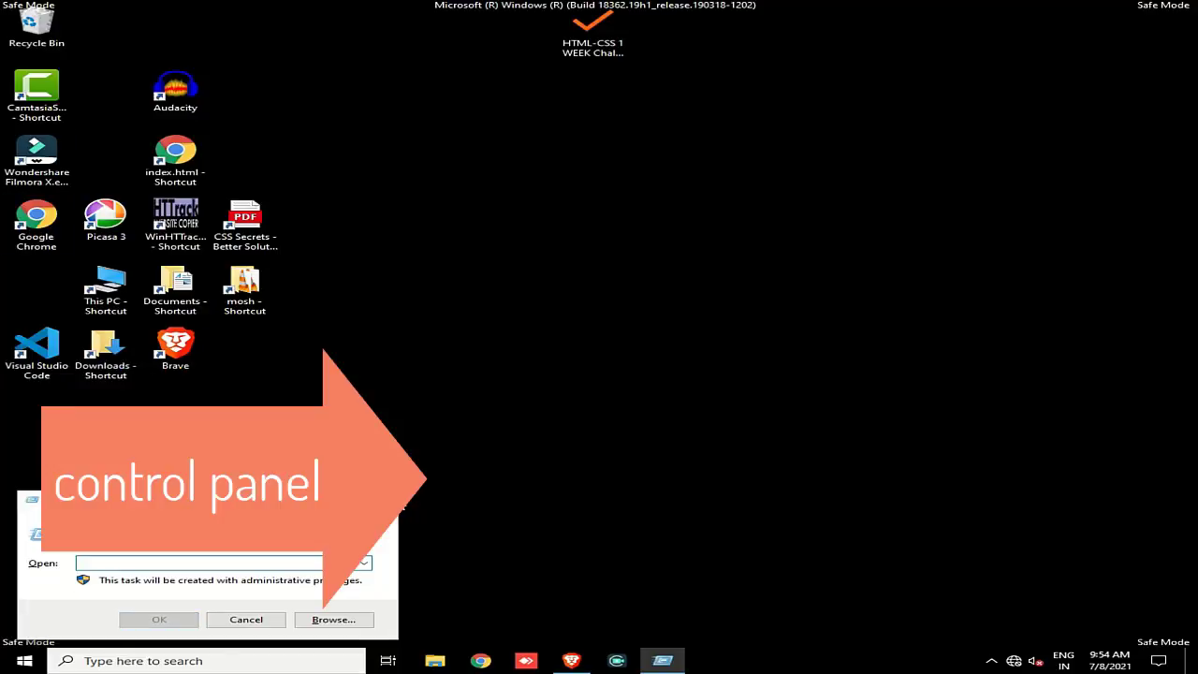
key(Escape)
Search Windows for Control Panel and open it
click(259, 660)
text(c)
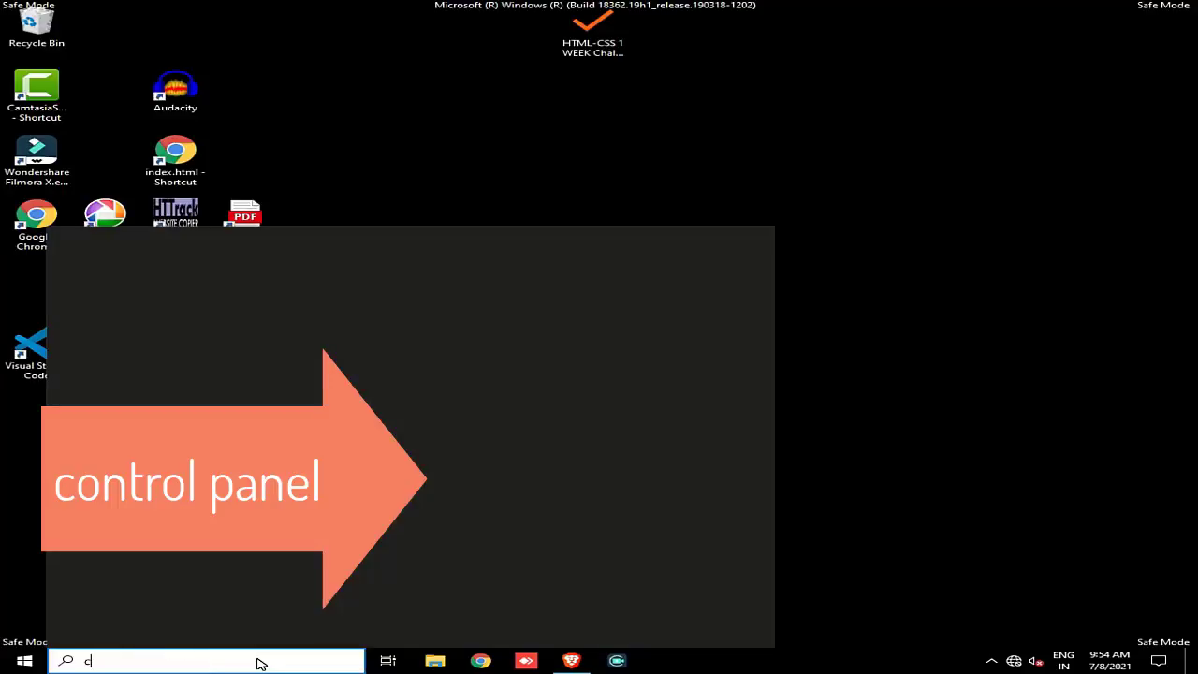
text(ontro)
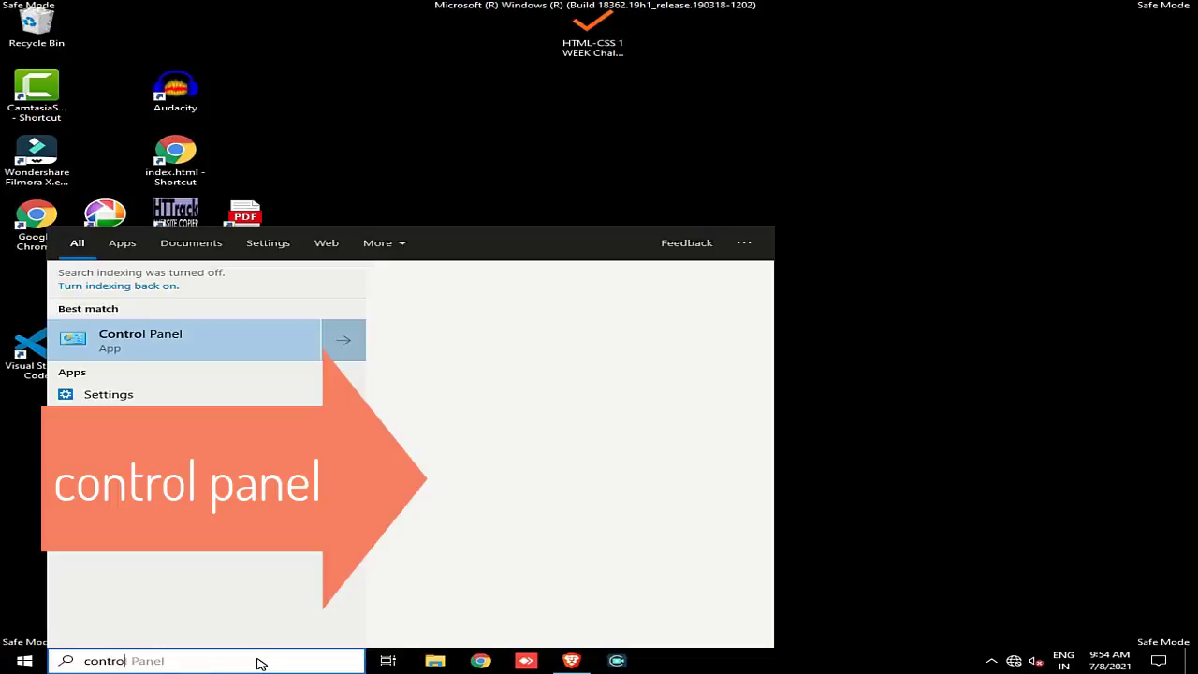
key(Return)
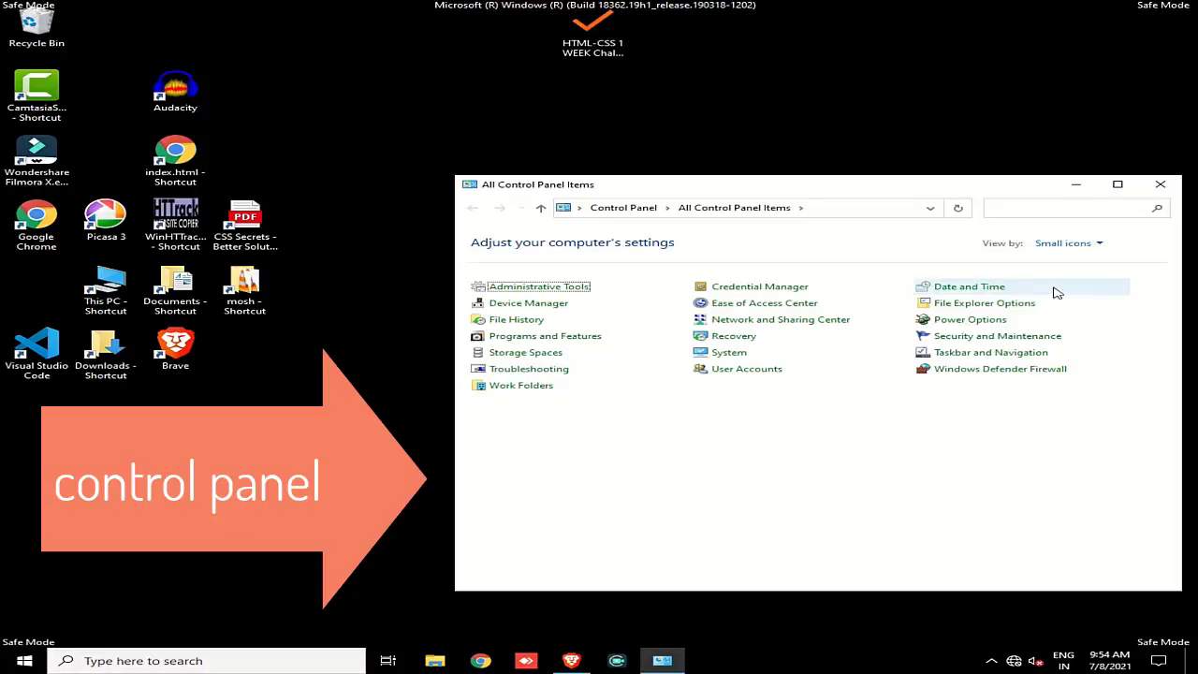
Try showing hidden files, folders and drives in File Explorer Options, switch back to not showing them, and close the dialog without applying
click(1006, 311)
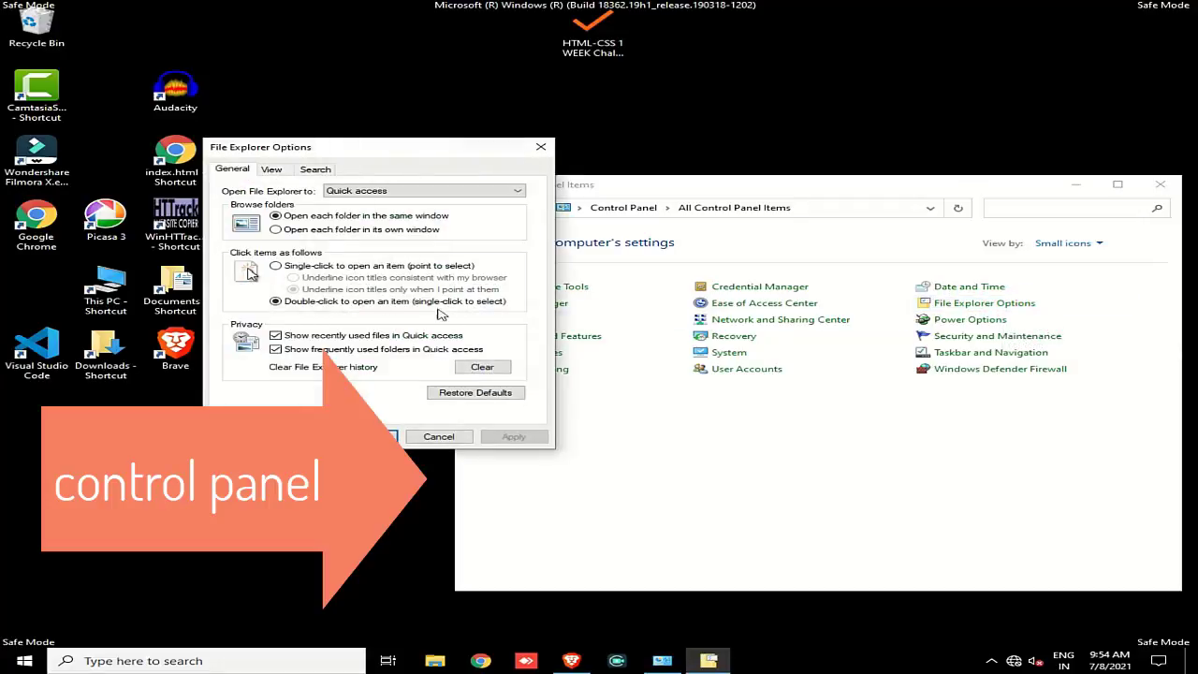
click(270, 170)
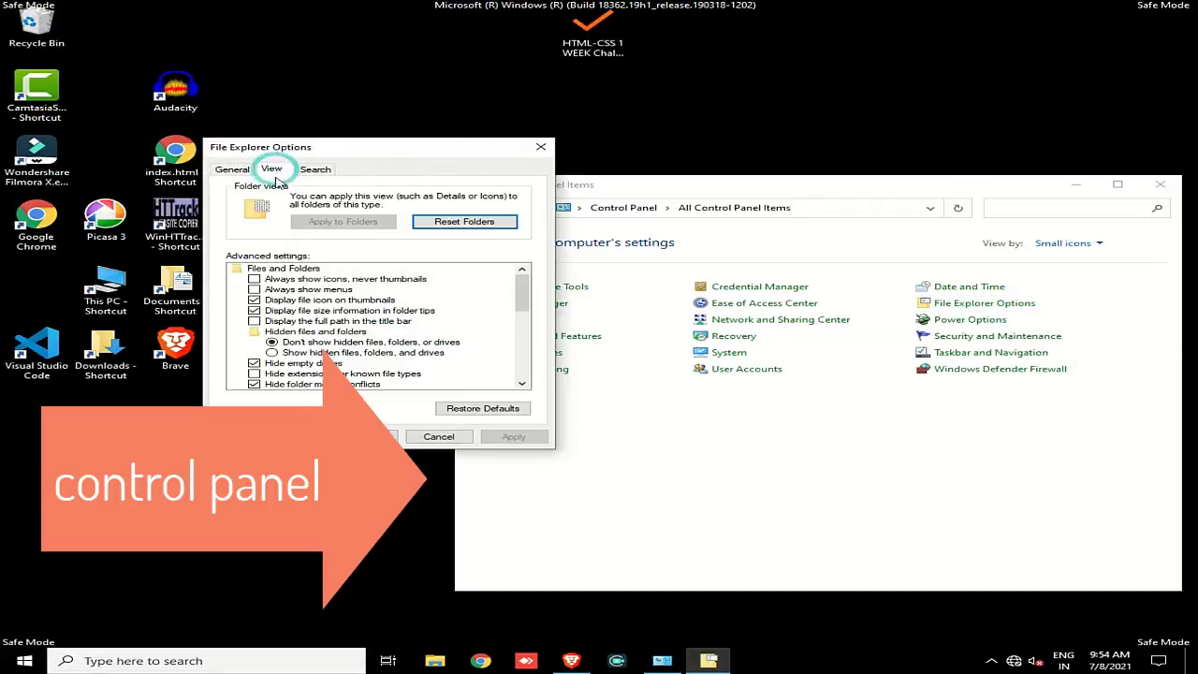
click(271, 353)
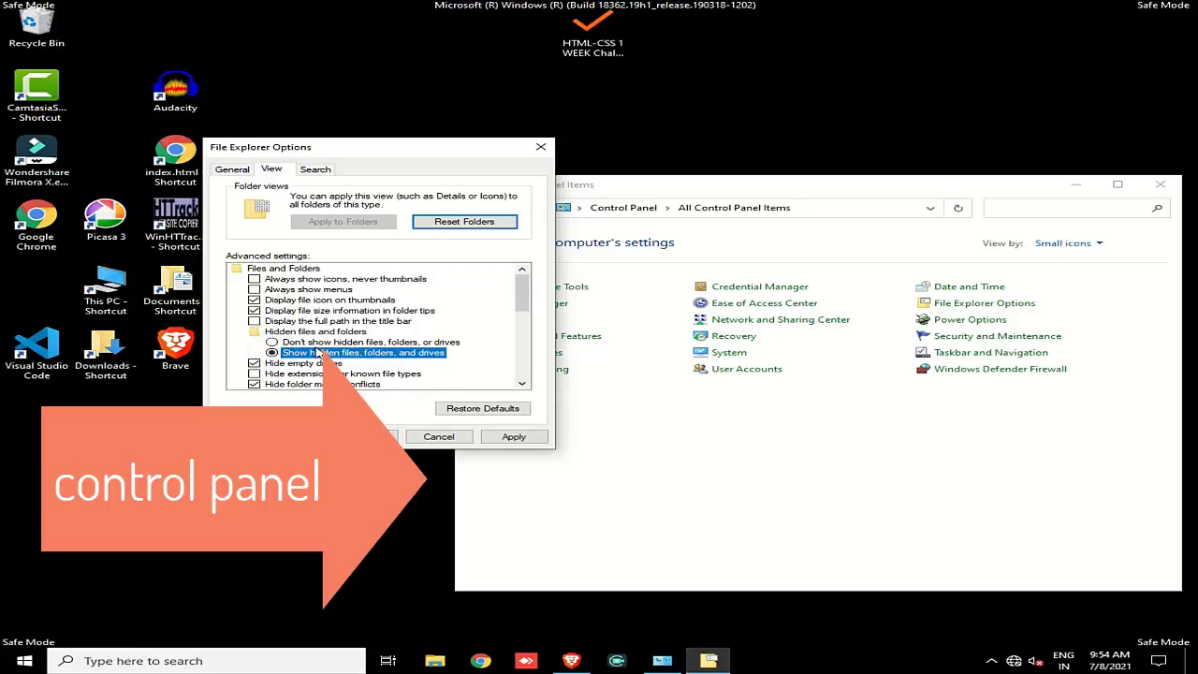
click(318, 342)
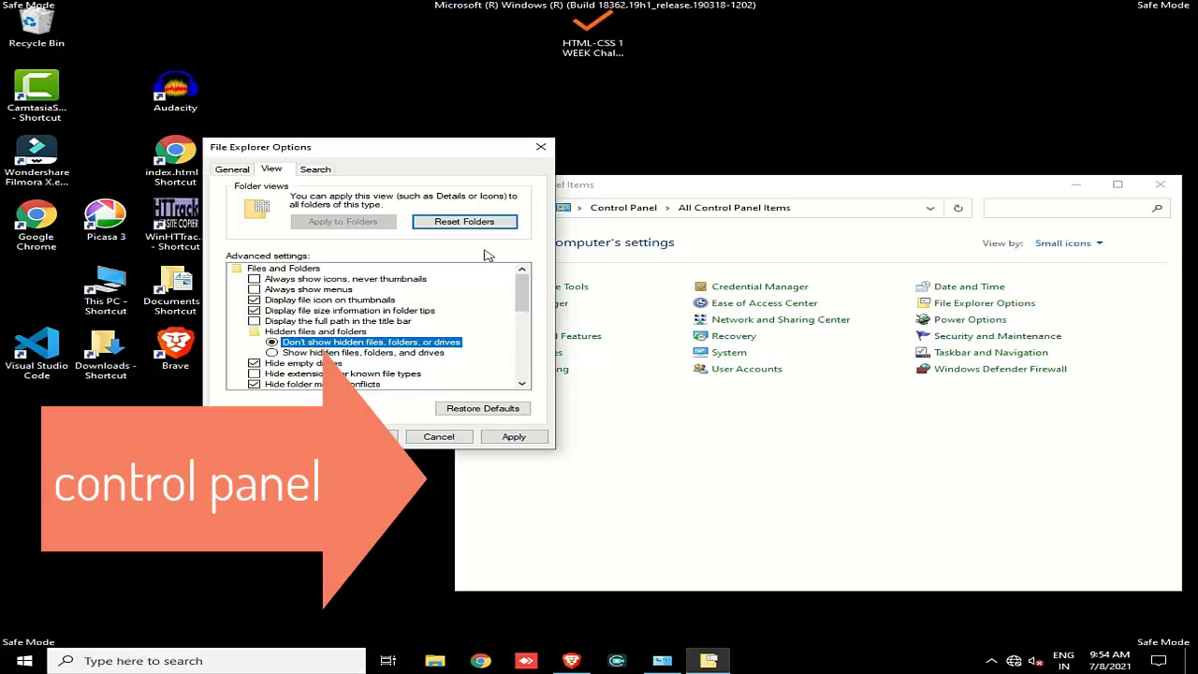
click(541, 147)
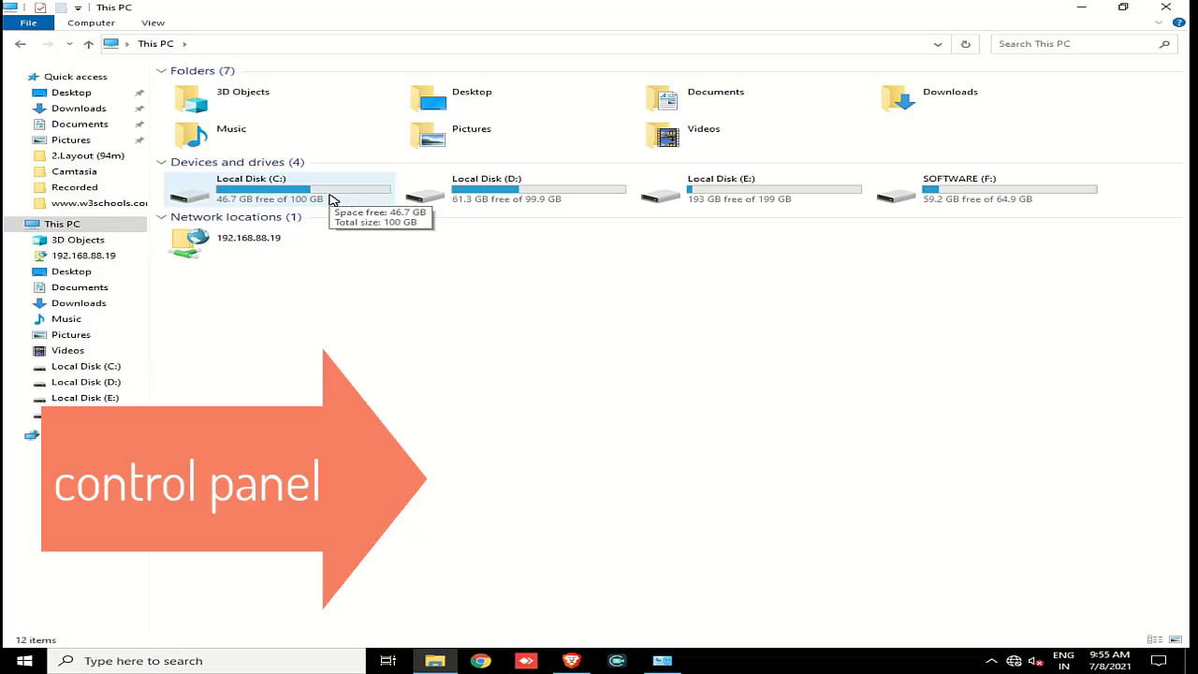
Browse from This PC to the folder C:\Windows\System32\drivers\etc
double_click(335, 200)
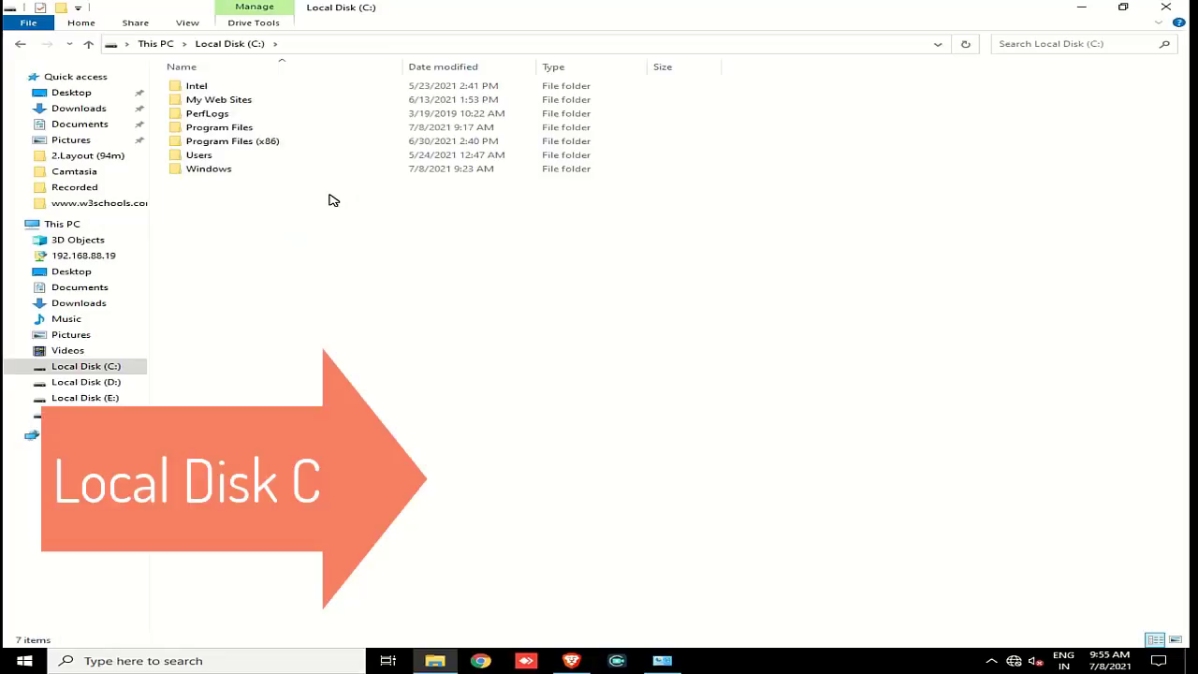
double_click(258, 171)
scroll(281, 390, down, 3)
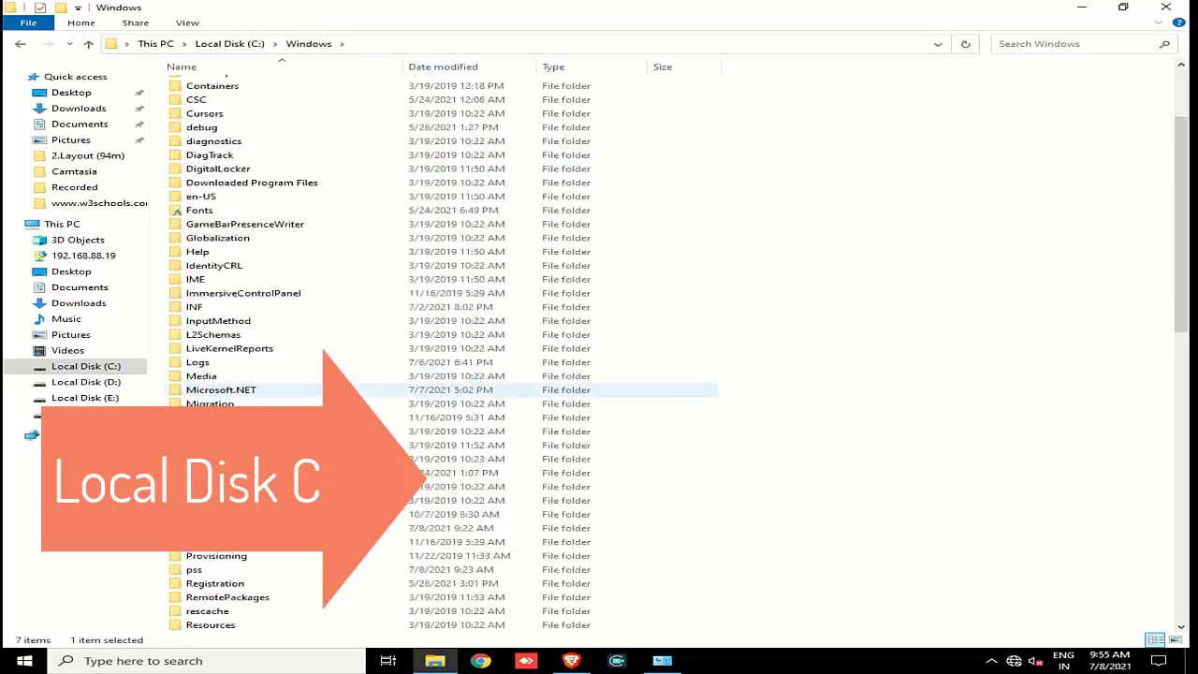
scroll(281, 389, down, 9)
scroll(374, 436, down, 2)
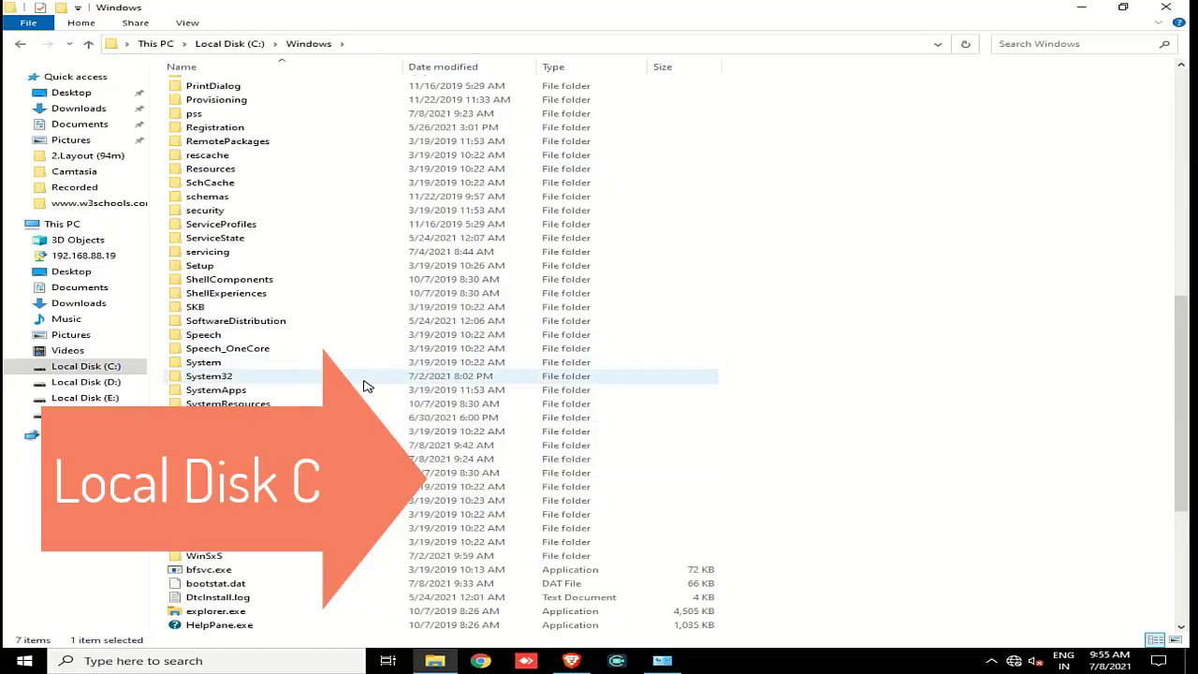
click(365, 385)
double_click(365, 385)
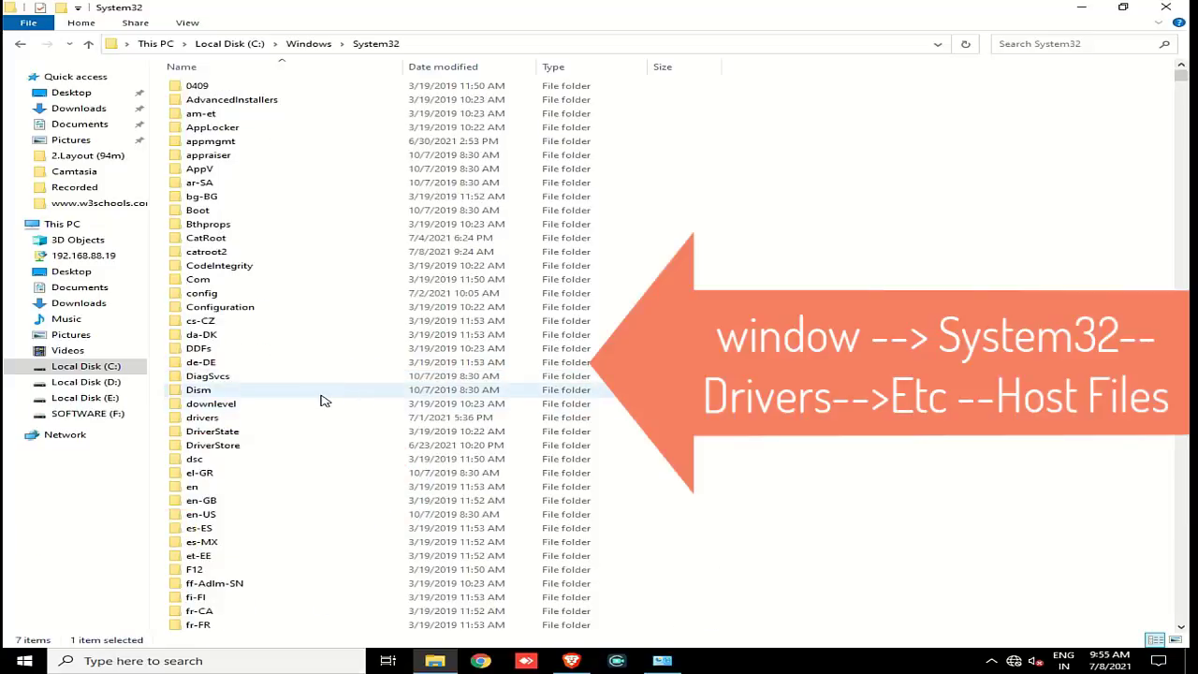
double_click(326, 421)
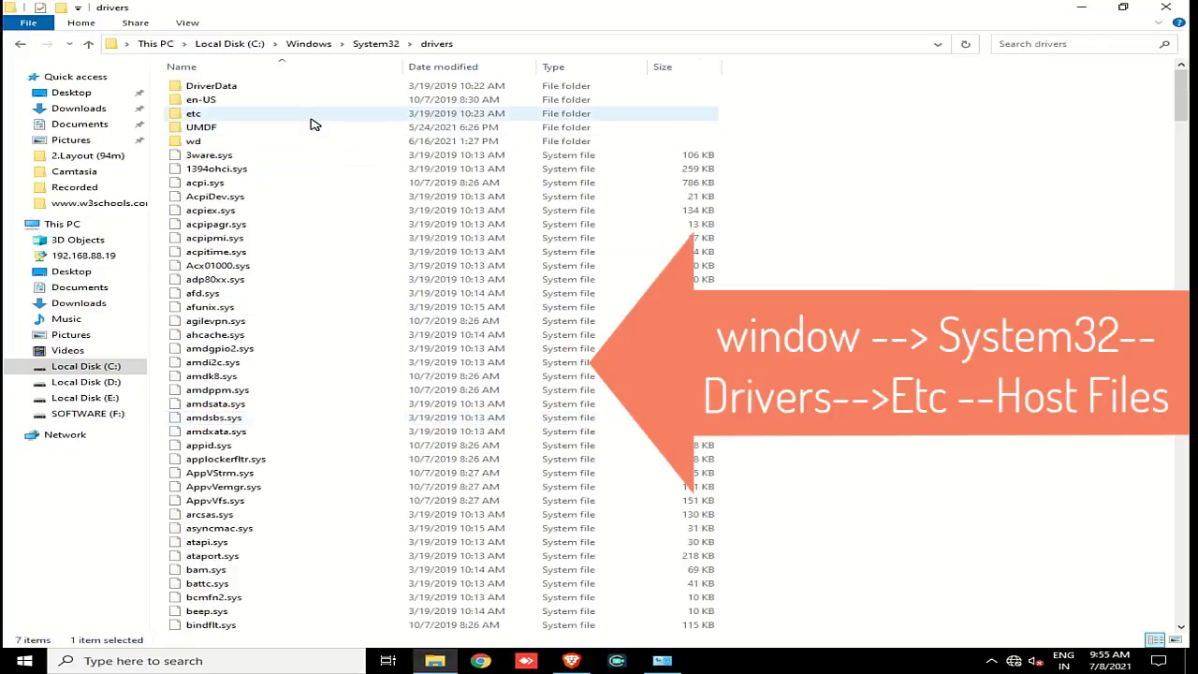
double_click(311, 116)
Open the hosts file with Notepad and maximize its window
double_click(271, 87)
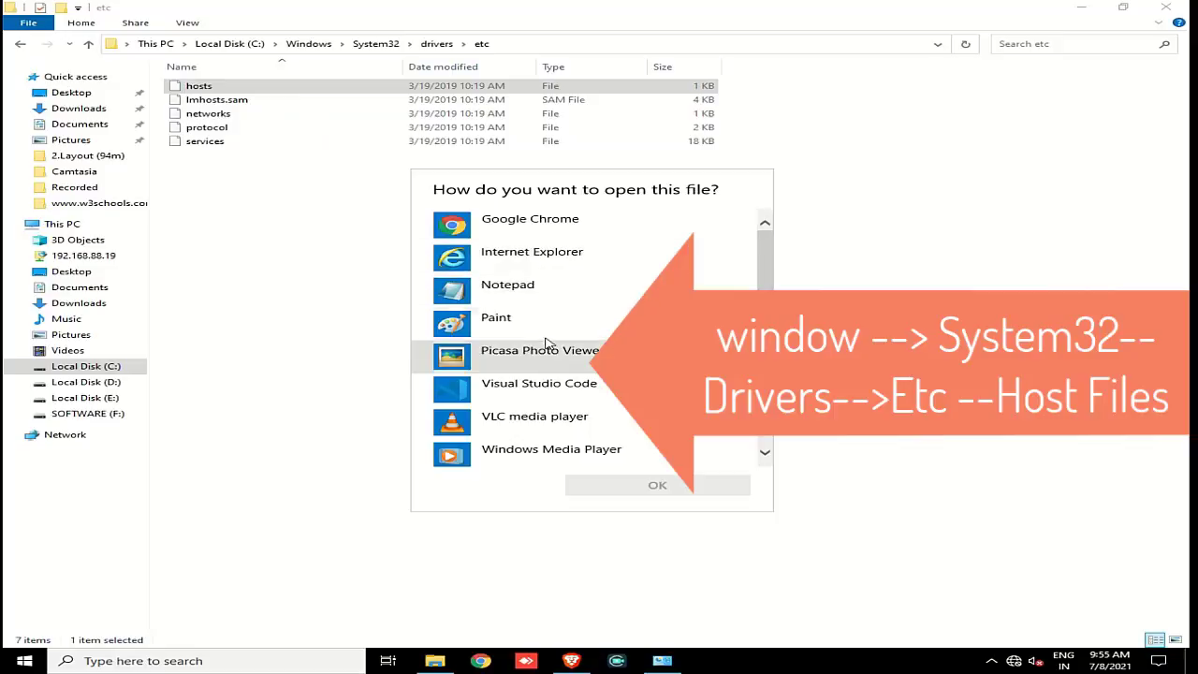
click(513, 293)
click(627, 480)
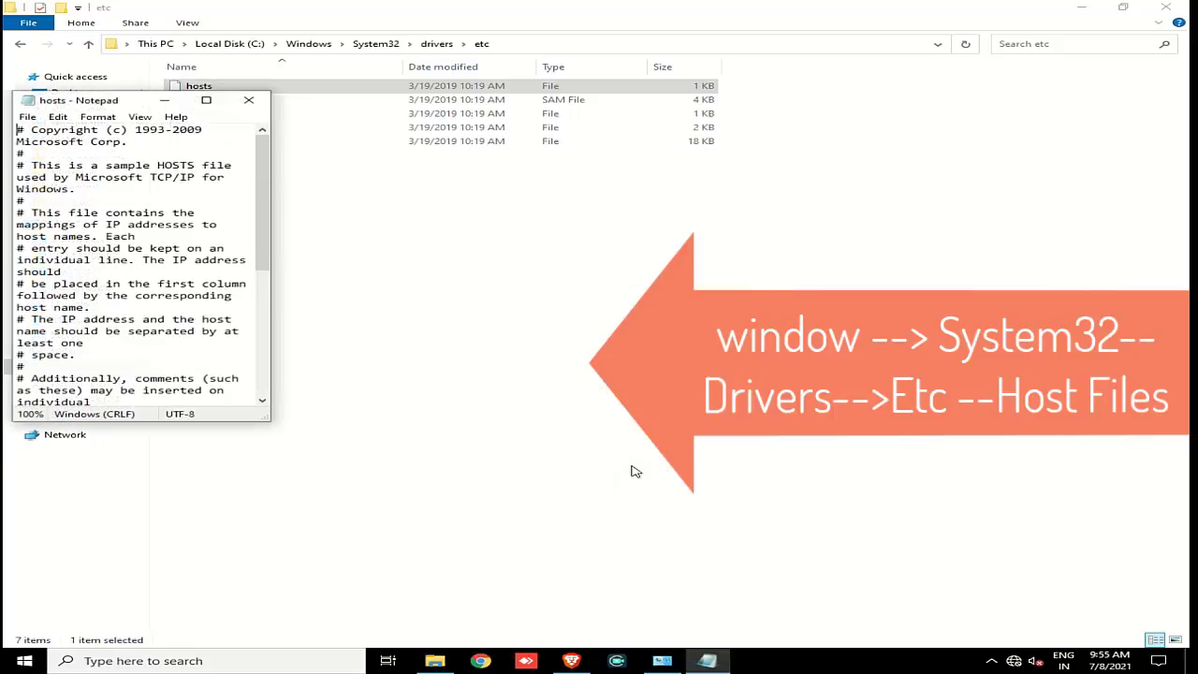
click(210, 103)
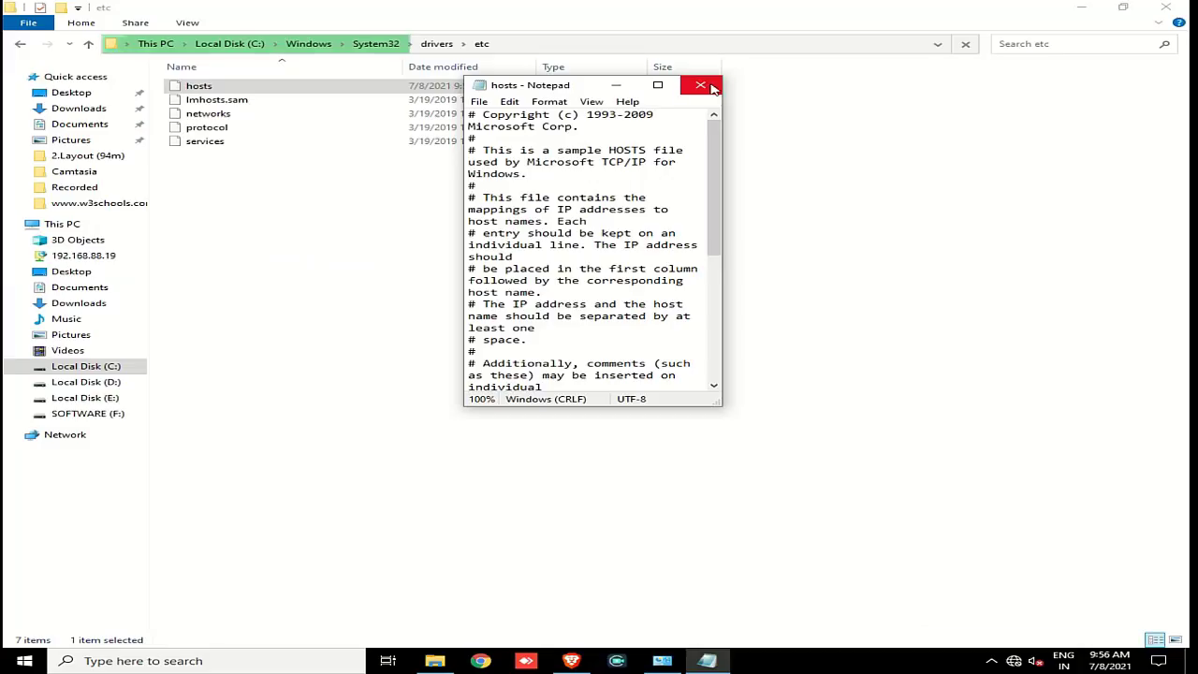
Close the hosts file, the etc folder window and the Control Panel window
click(700, 85)
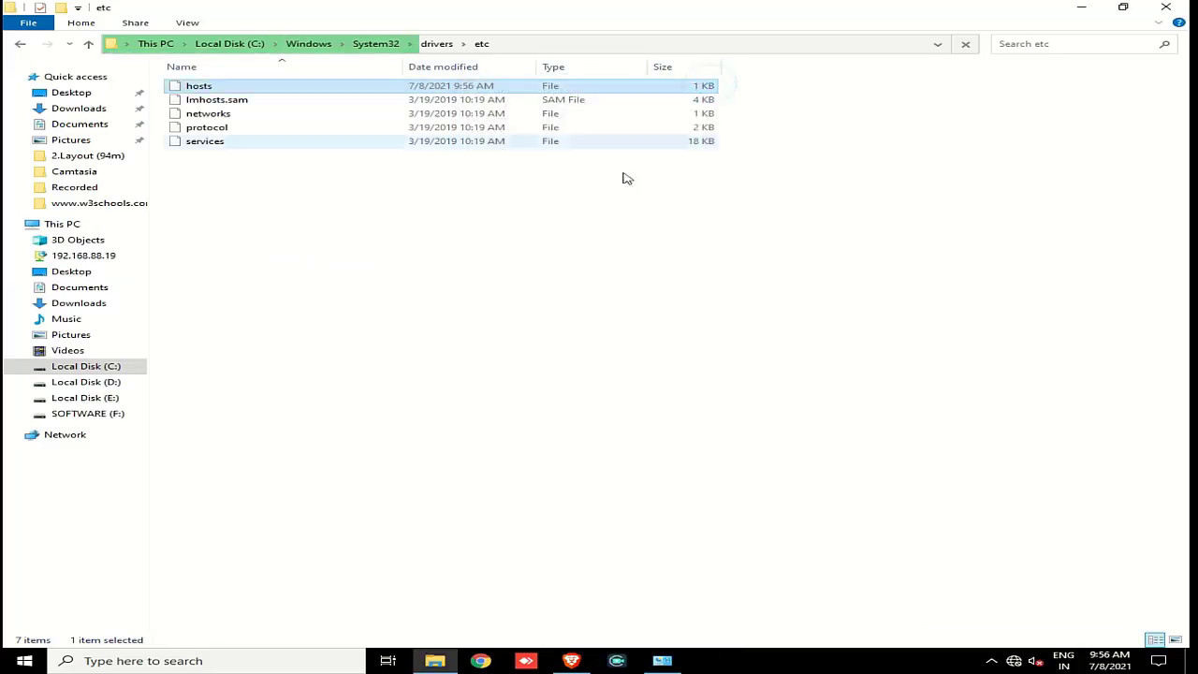
click(498, 329)
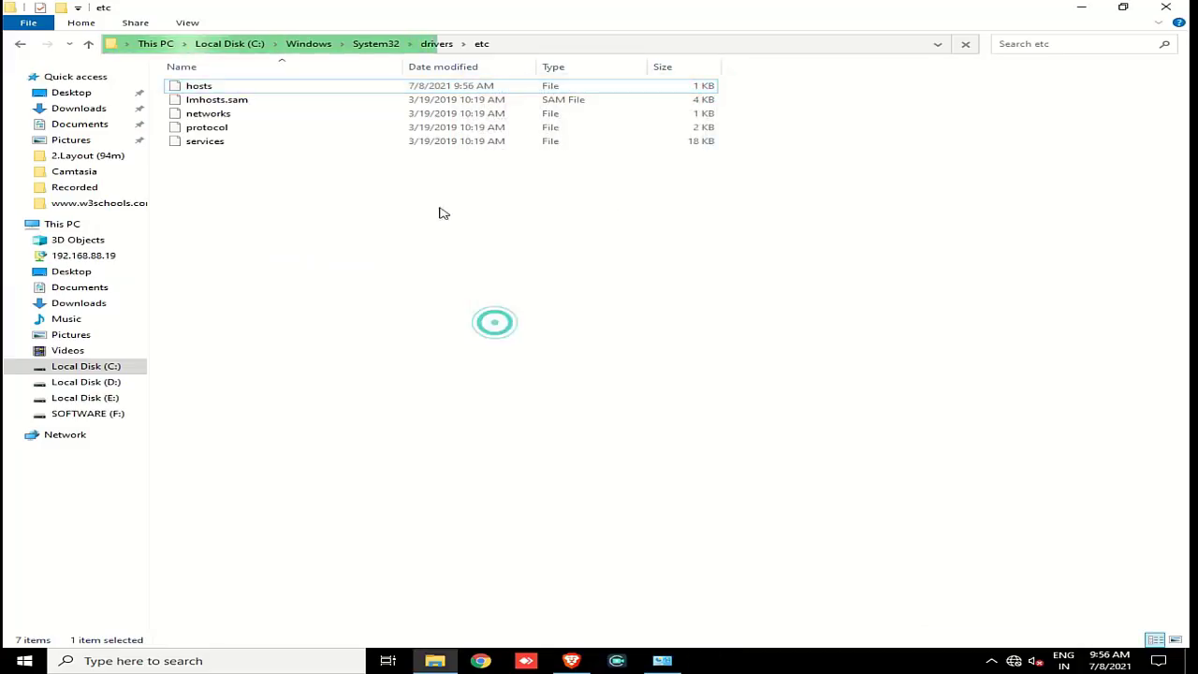
double_click(636, 7)
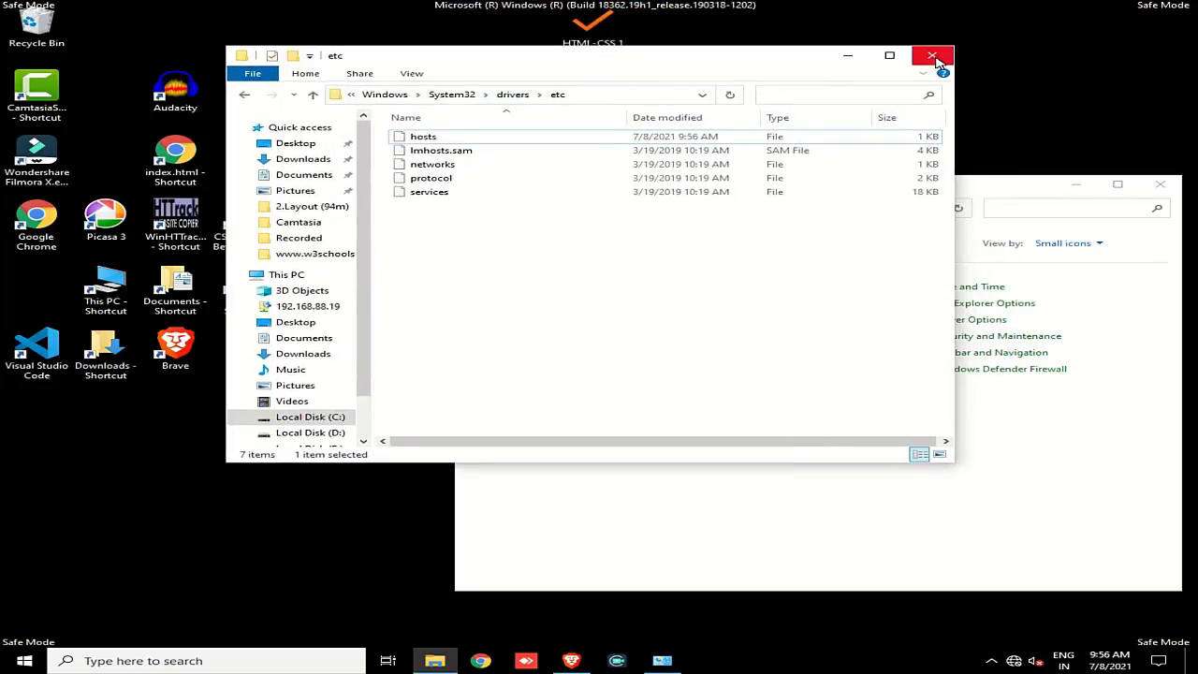
click(936, 58)
drag(904, 188, 755, 147)
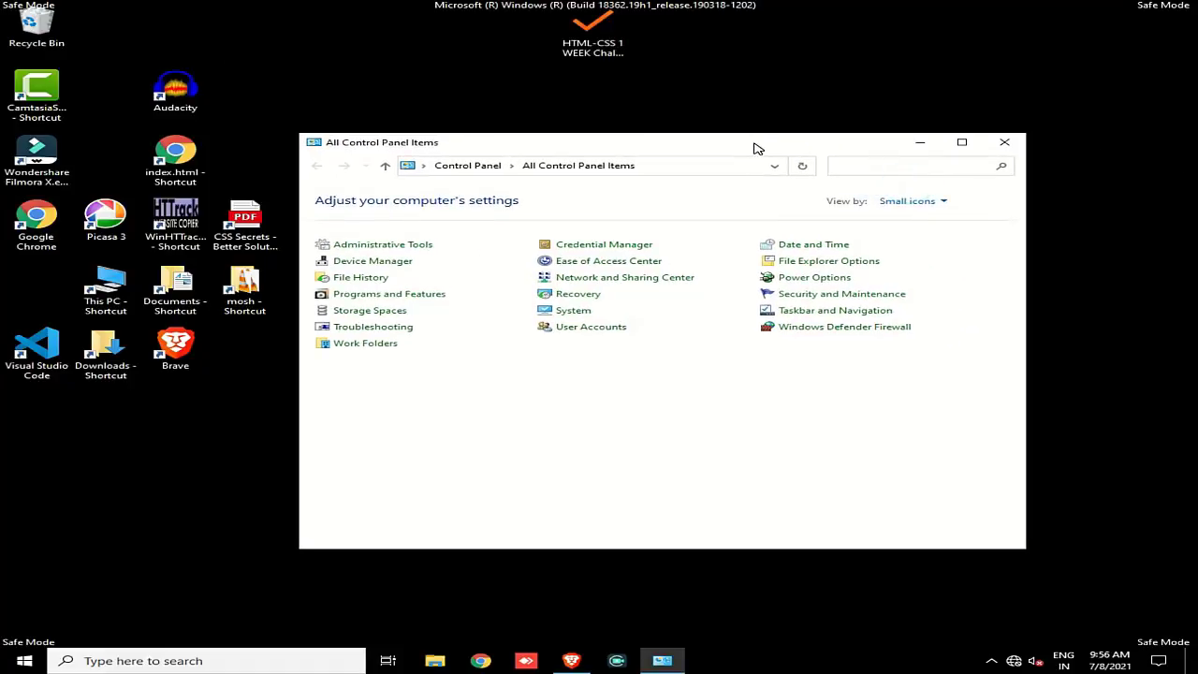
click(1004, 144)
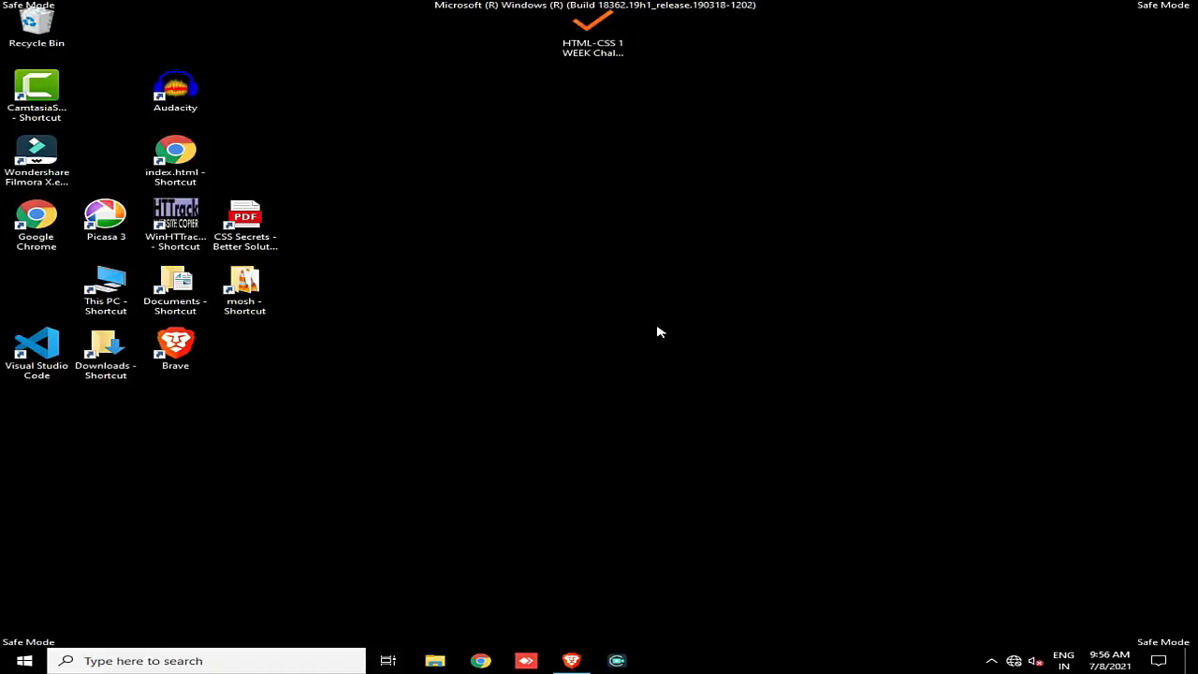
click(24, 661)
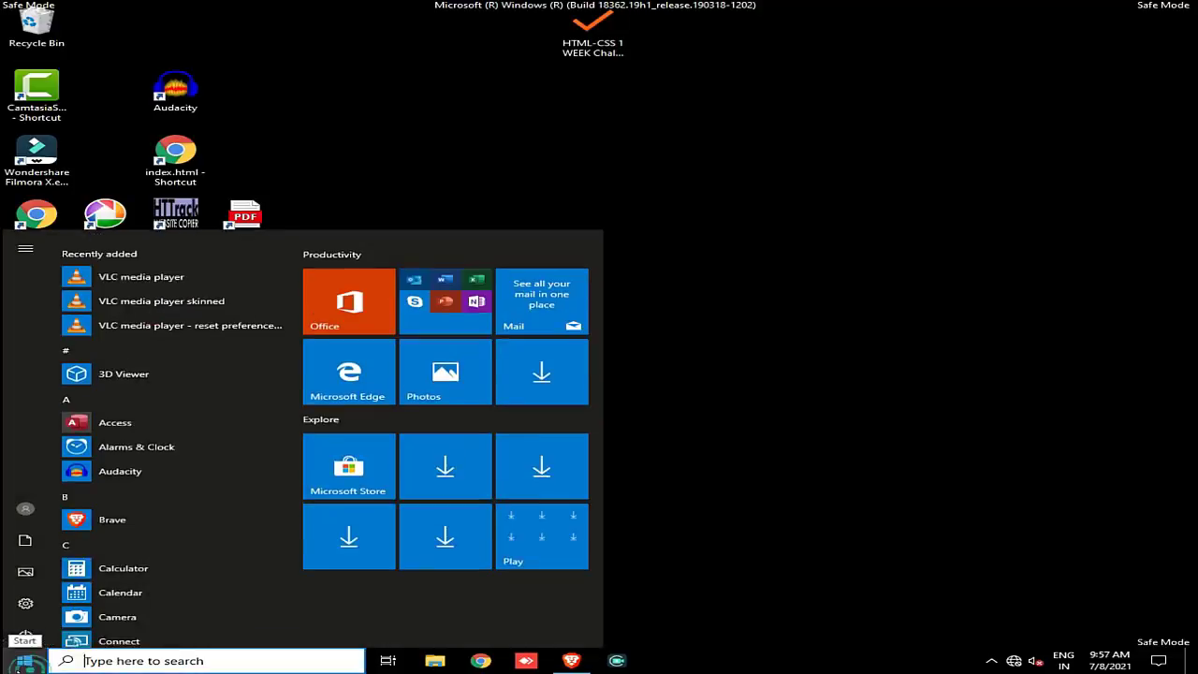
scroll(187, 552, down, 4)
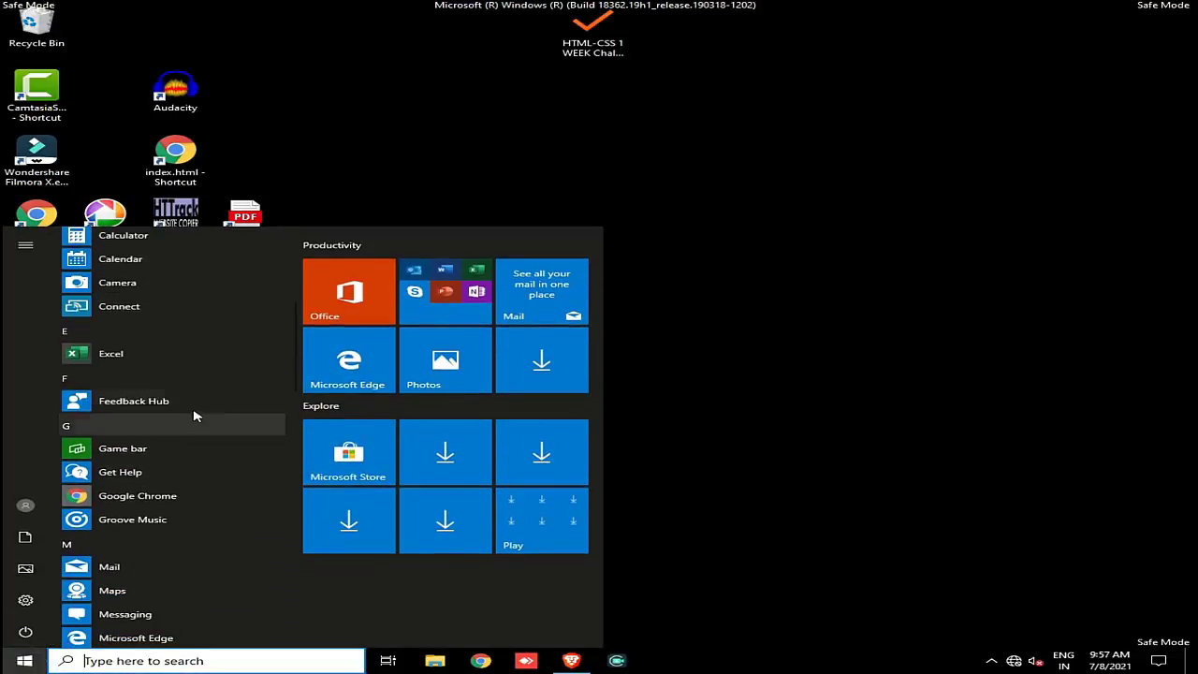
scroll(187, 521, down, 15)
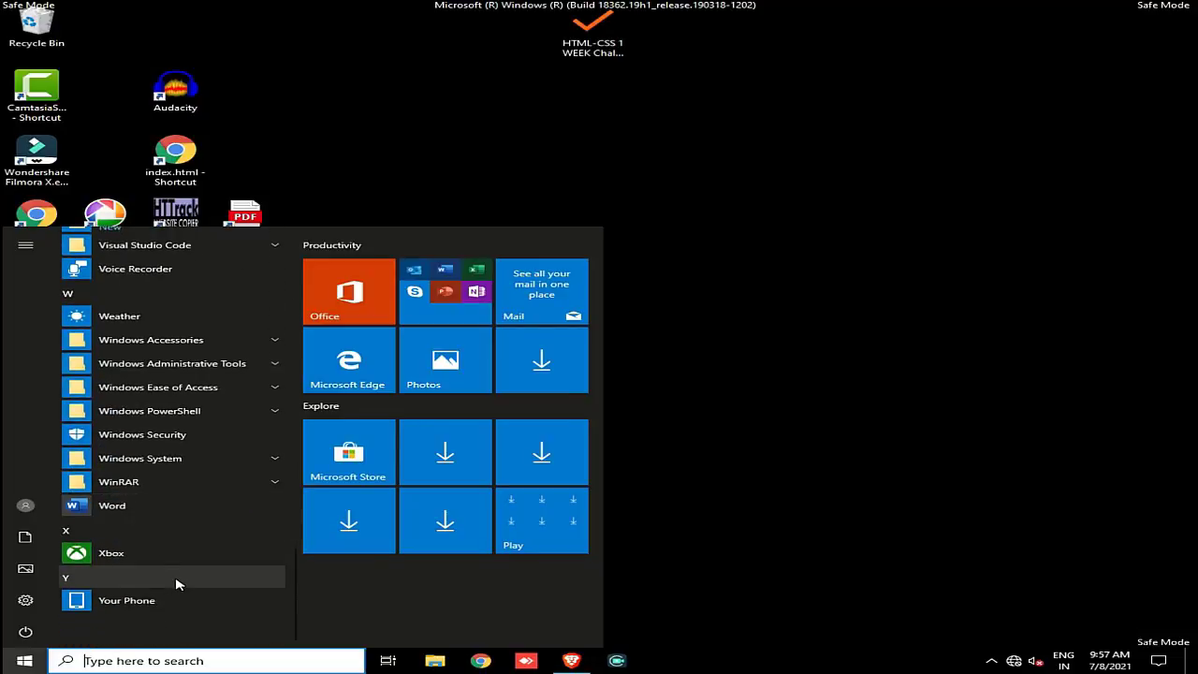
scroll(235, 414, up, 2)
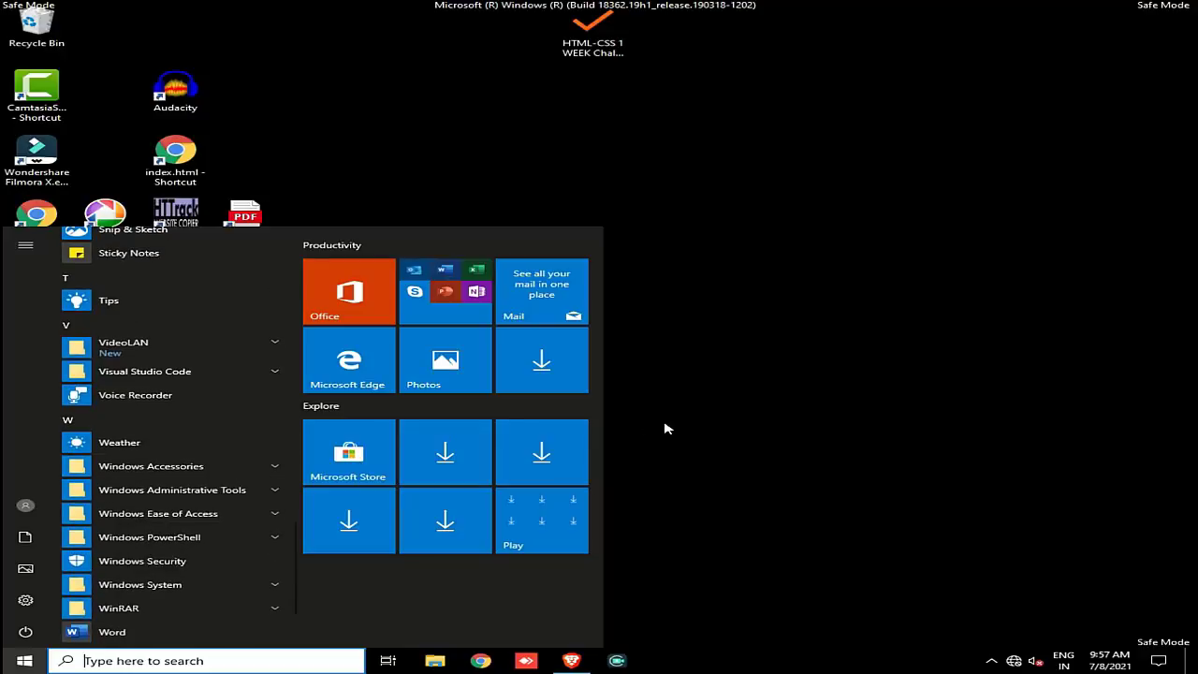
click(666, 426)
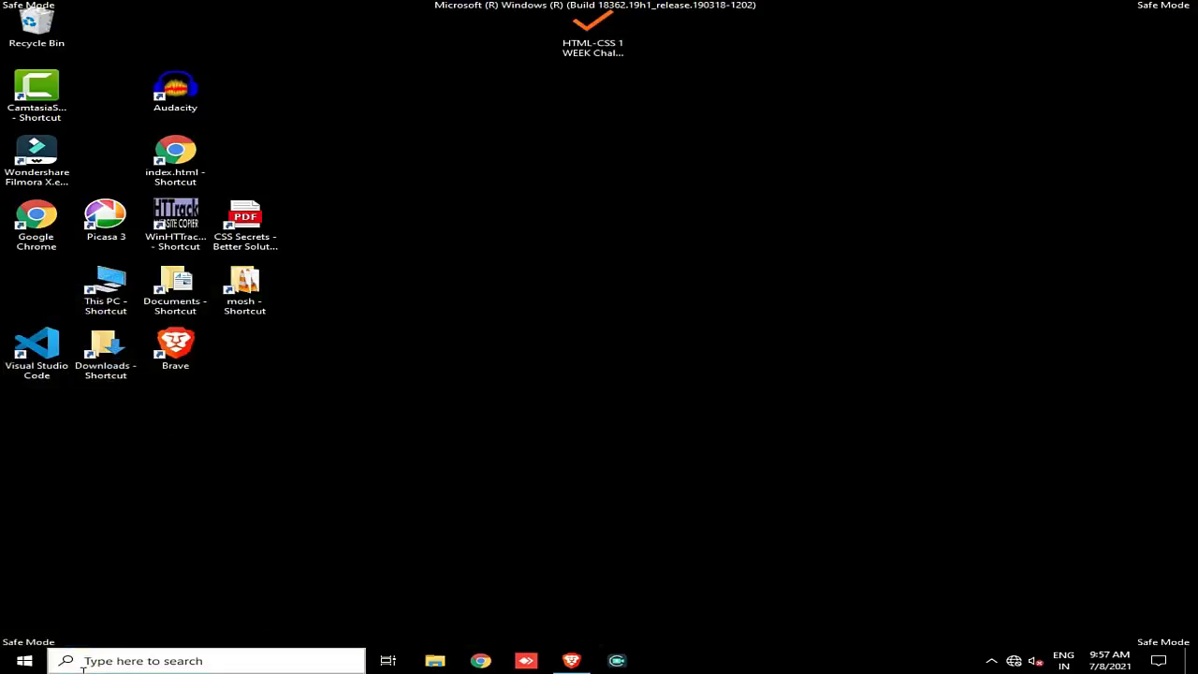
Search Windows for "regid", open Registry Editor and move its window toward the middle of the desktop
click(138, 660)
text(re)
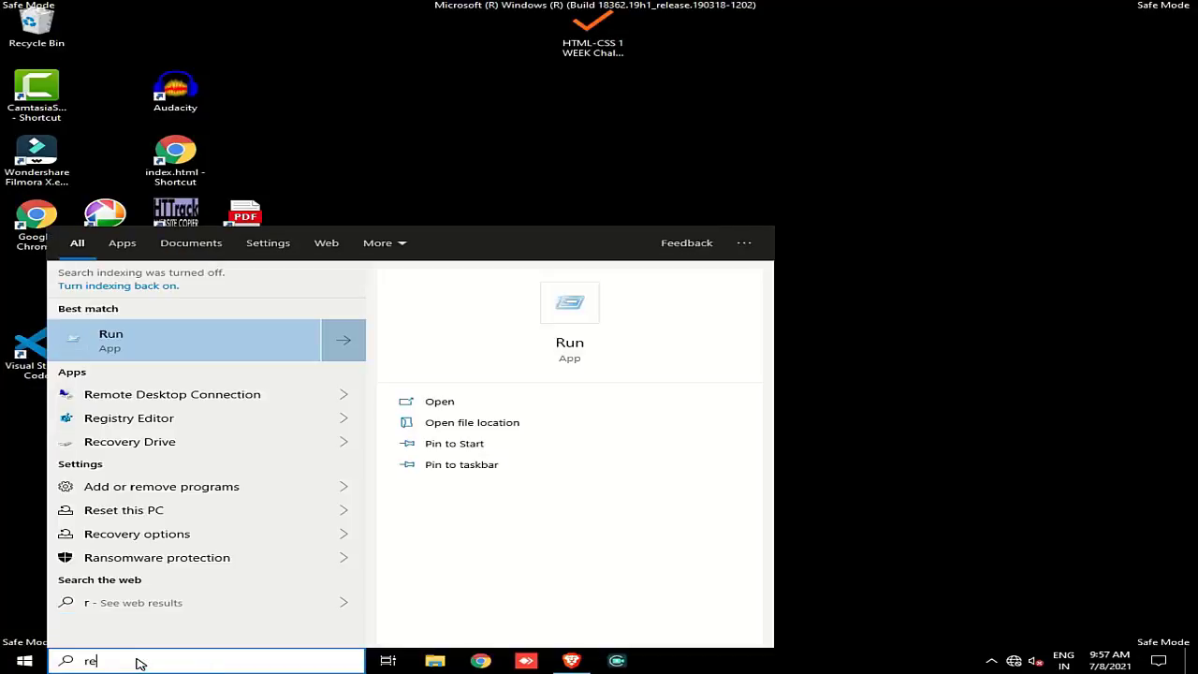
text(gi)
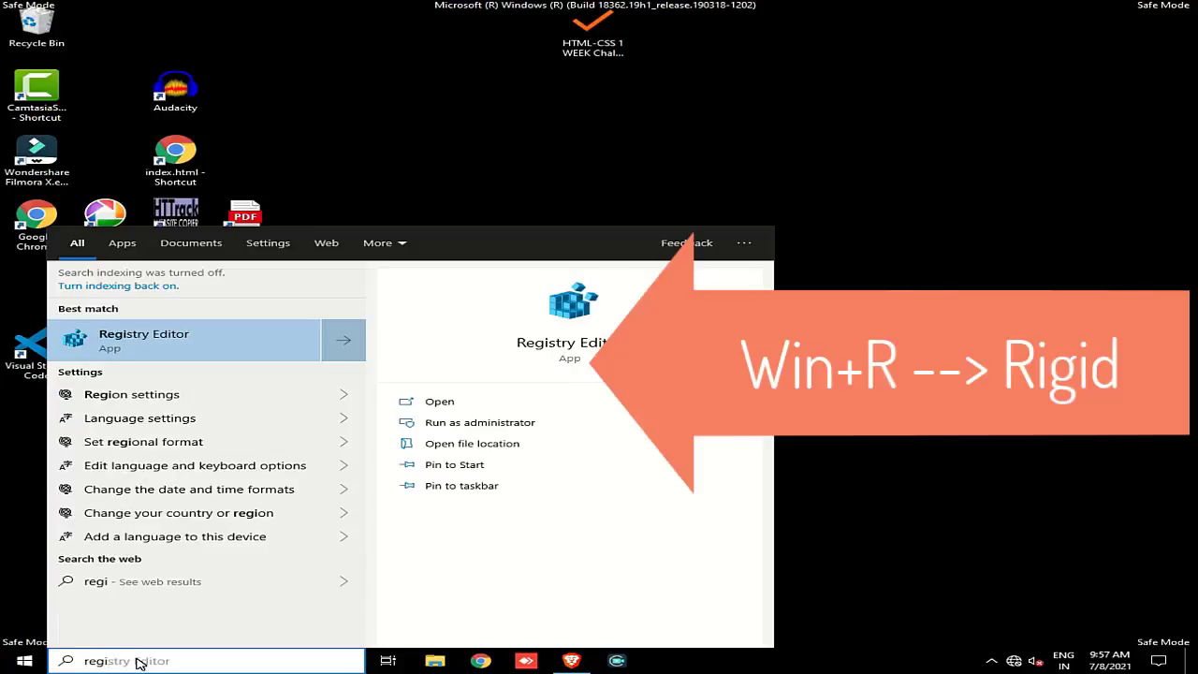
text(d)
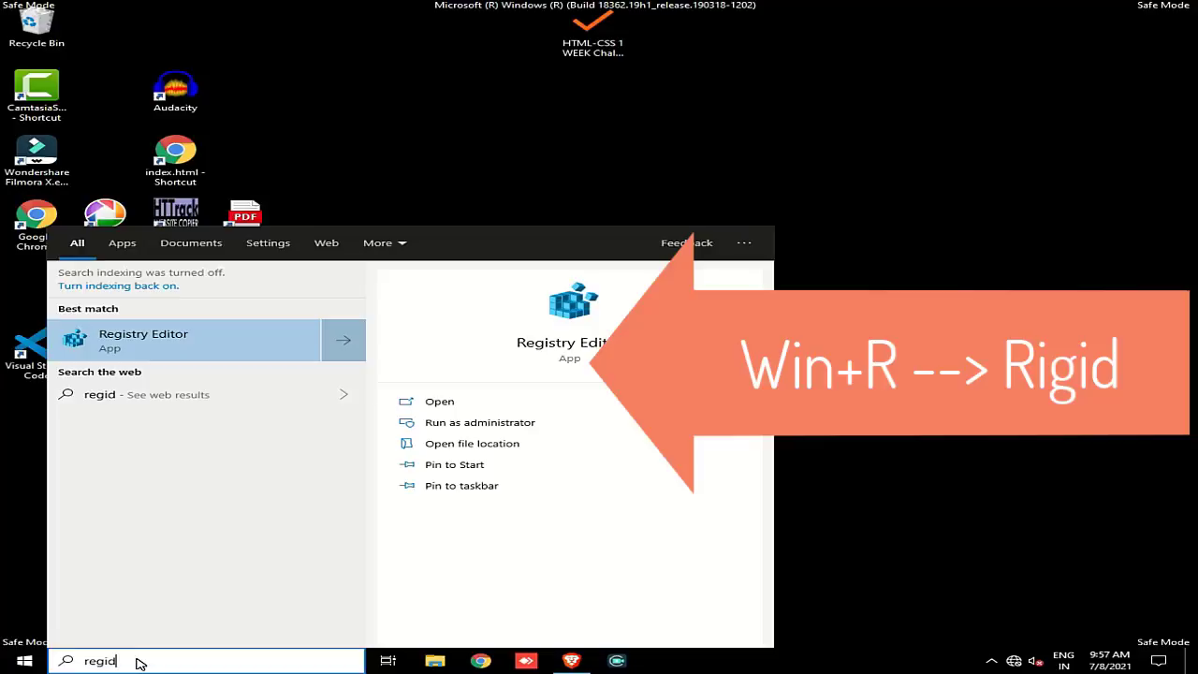
key(Return)
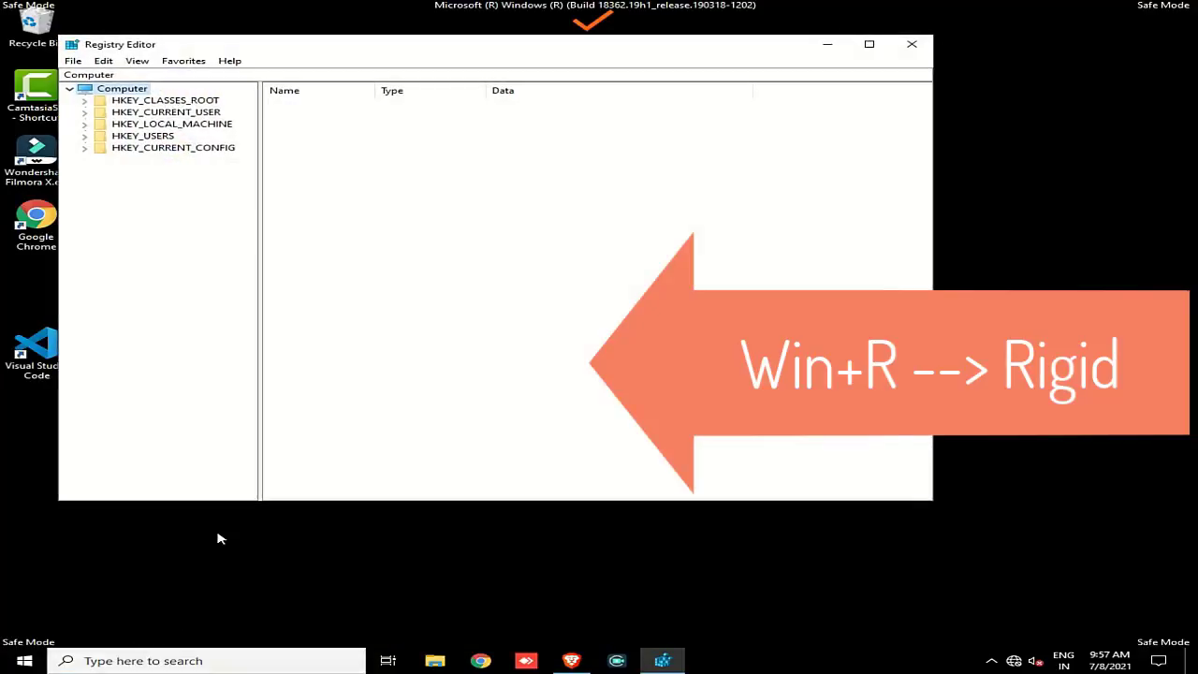
drag(555, 53, 714, 70)
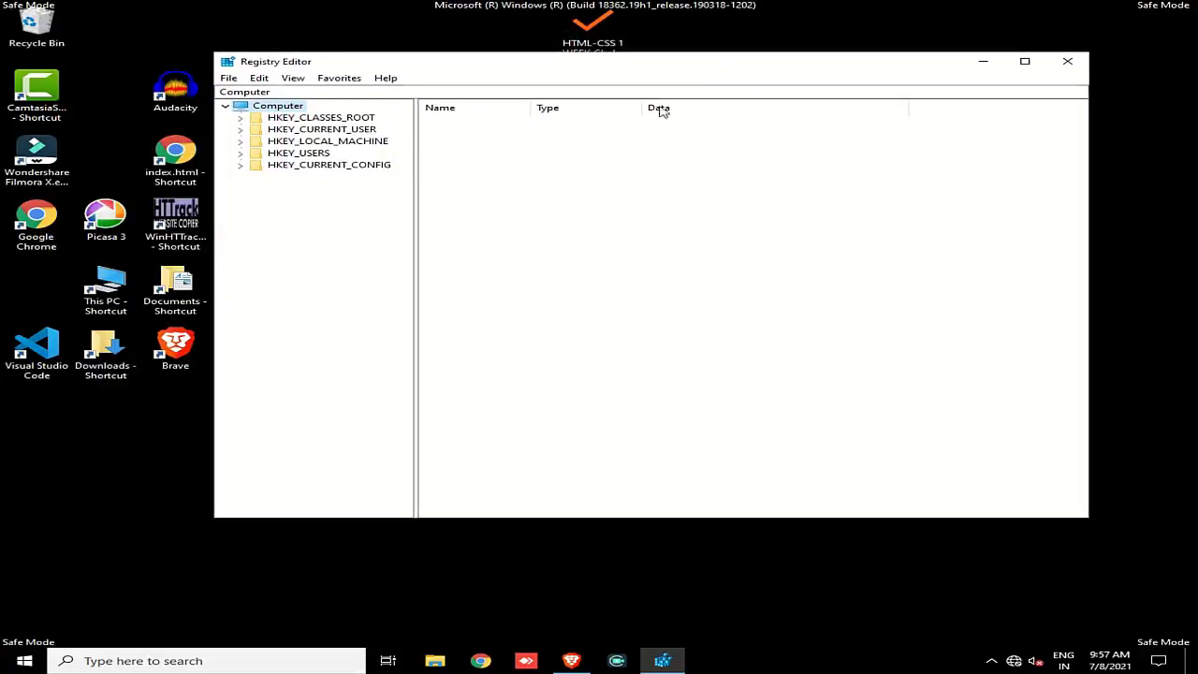
Expand HKEY_CLASSES_ROOT and look through its list of file extension keys
click(243, 119)
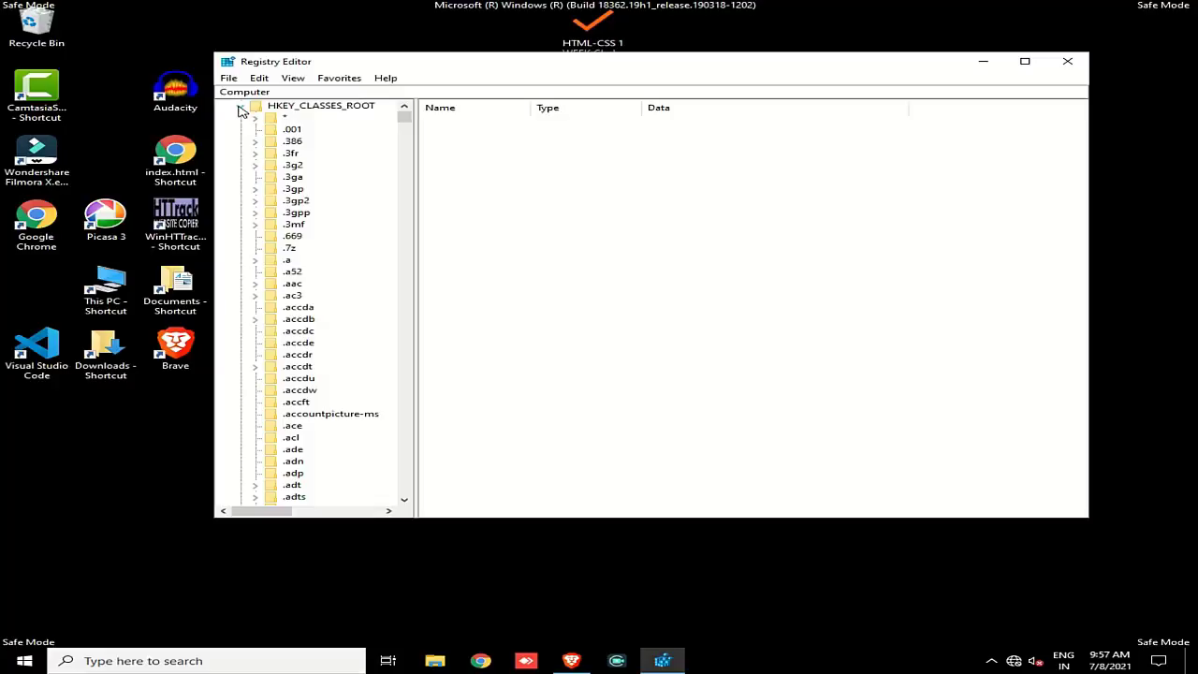
scroll(341, 253, up, 1)
scroll(339, 299, down, 10)
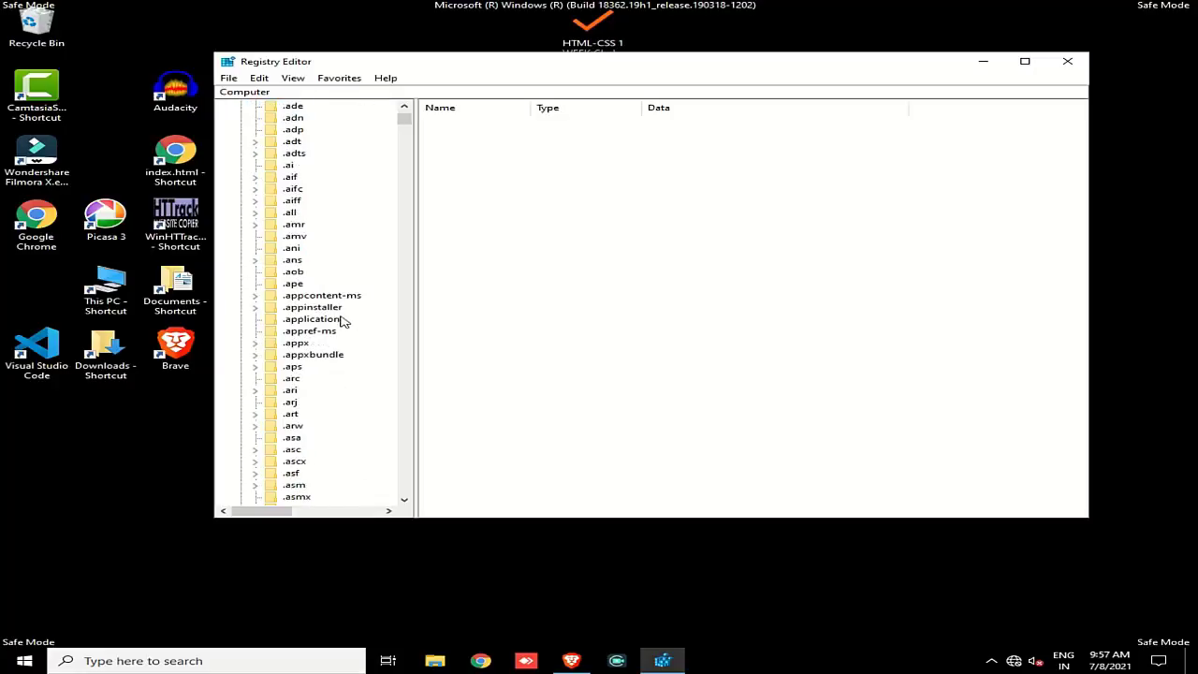
scroll(342, 321, down, 13)
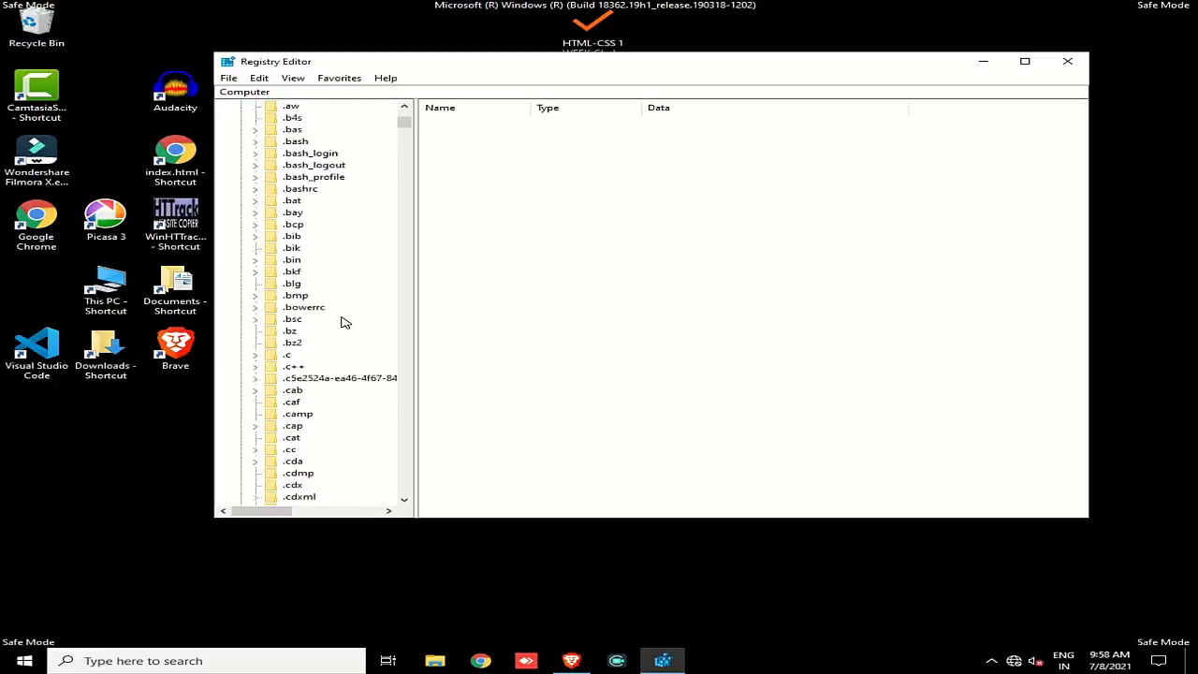
scroll(342, 321, down, 8)
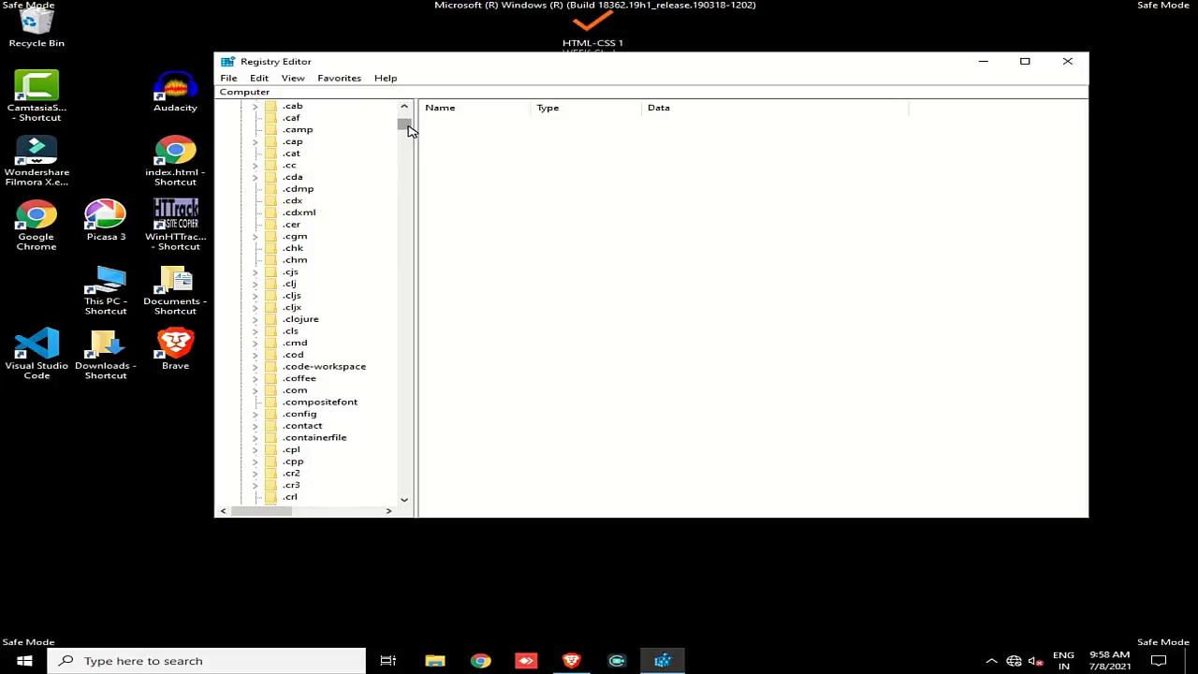
drag(408, 131, 409, 159)
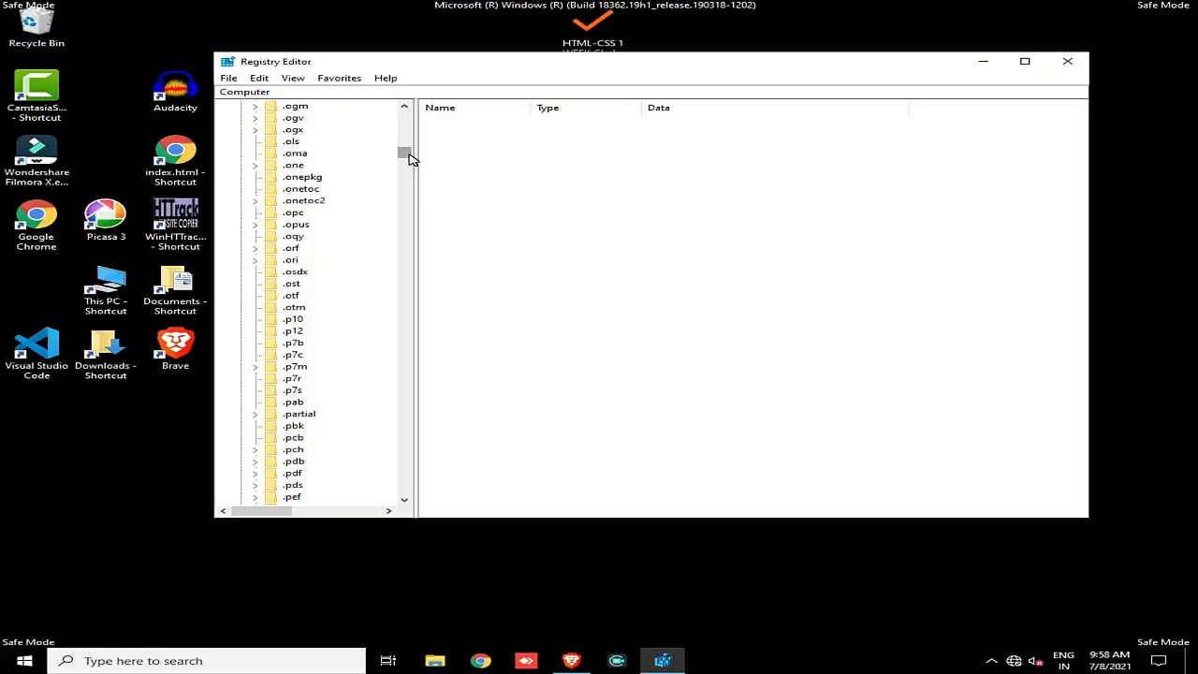
Search the registry's keys, values and data for %AppData%
key(ctrl+f)
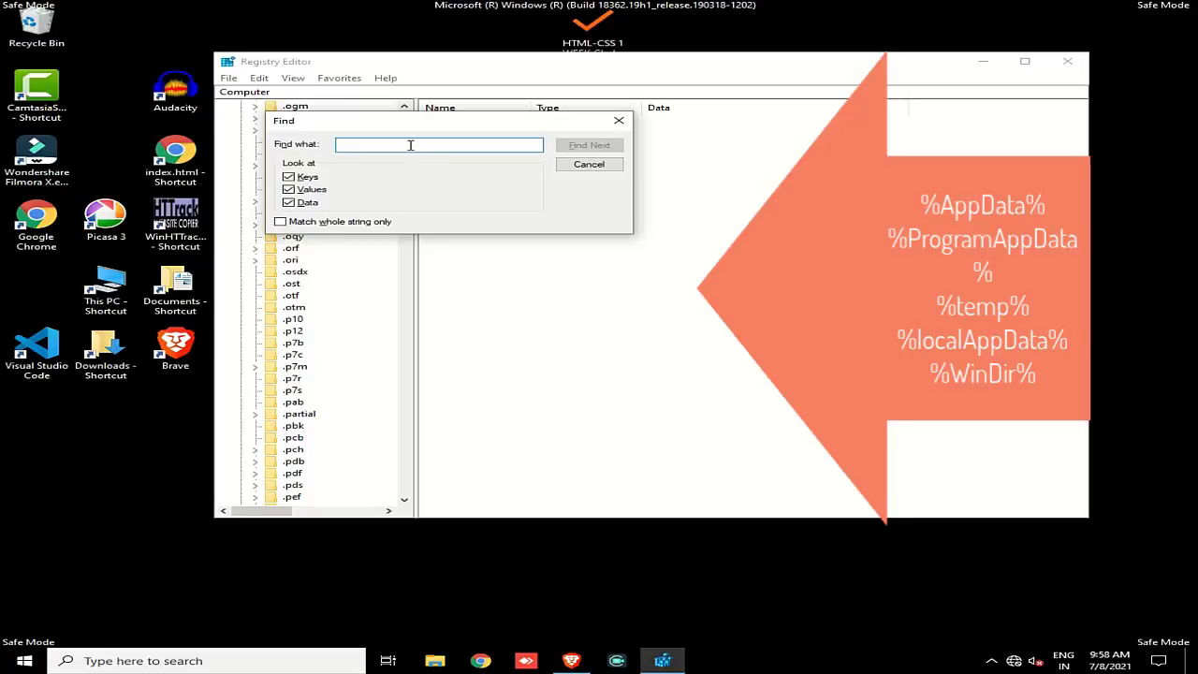
click(409, 143)
text(%appda)
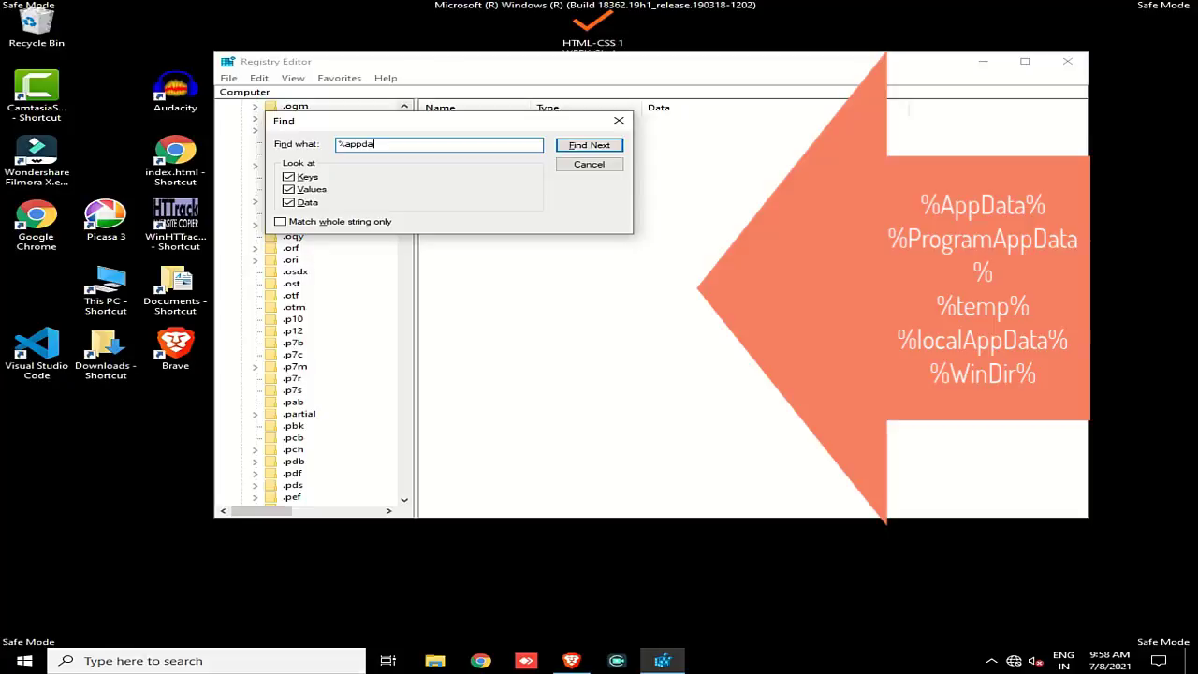
key(BackSpace)
key(BackSpace)
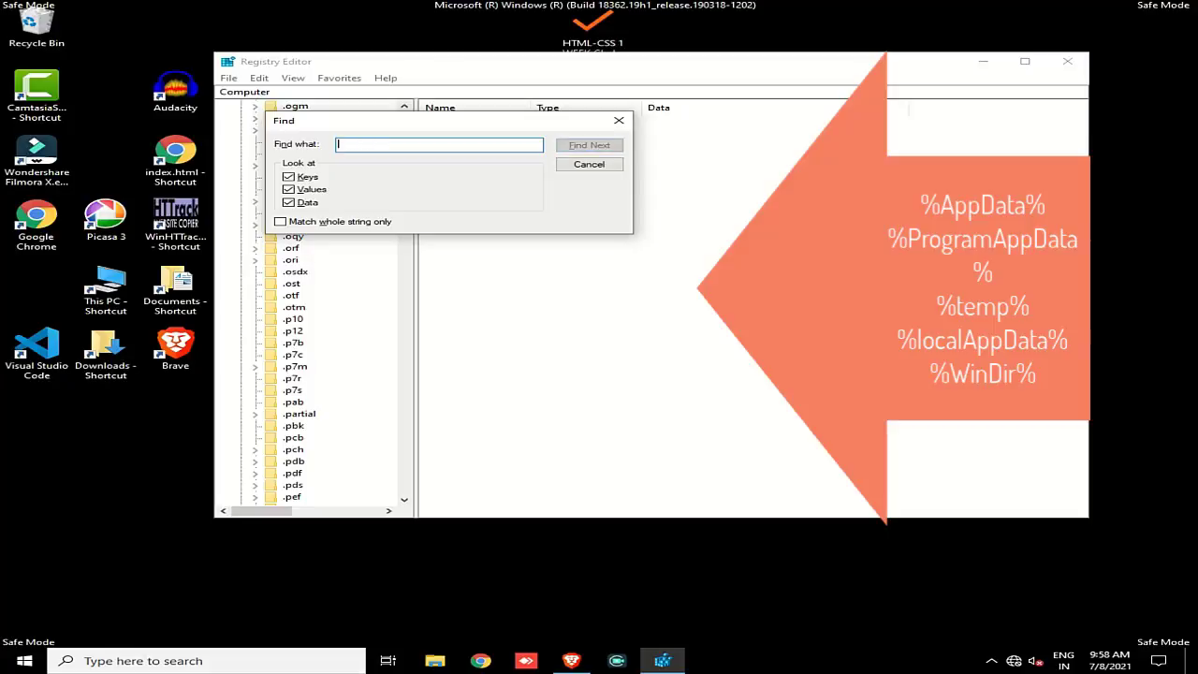
text(%AppData%)
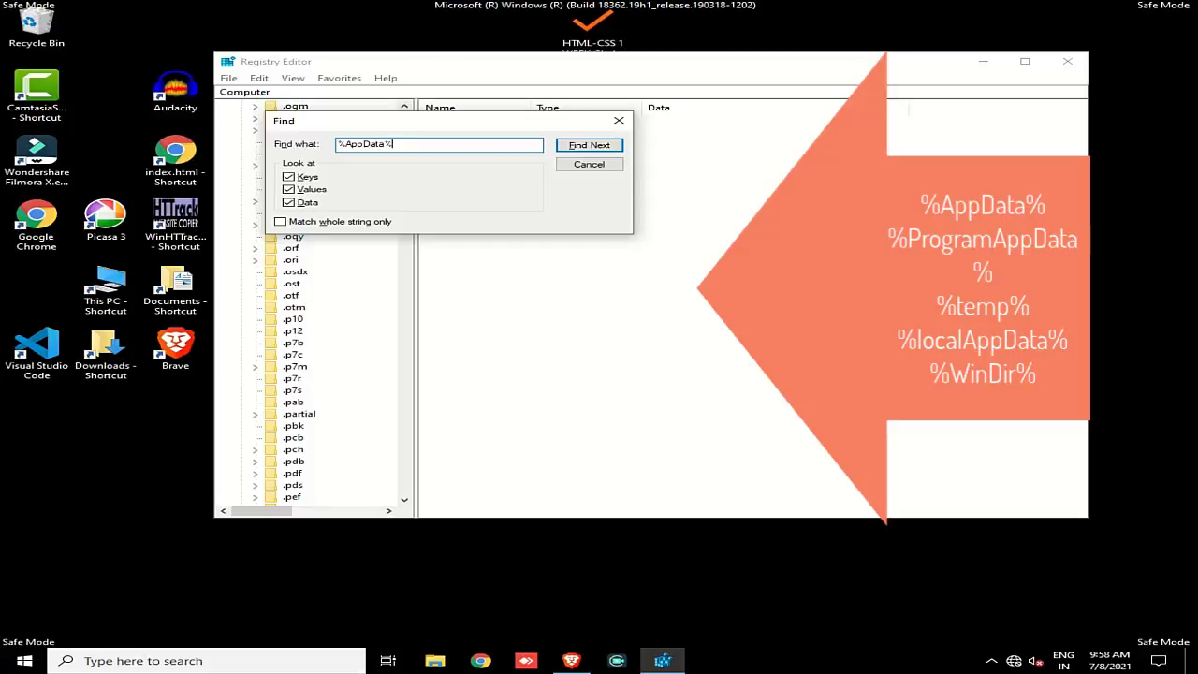
key(Return)
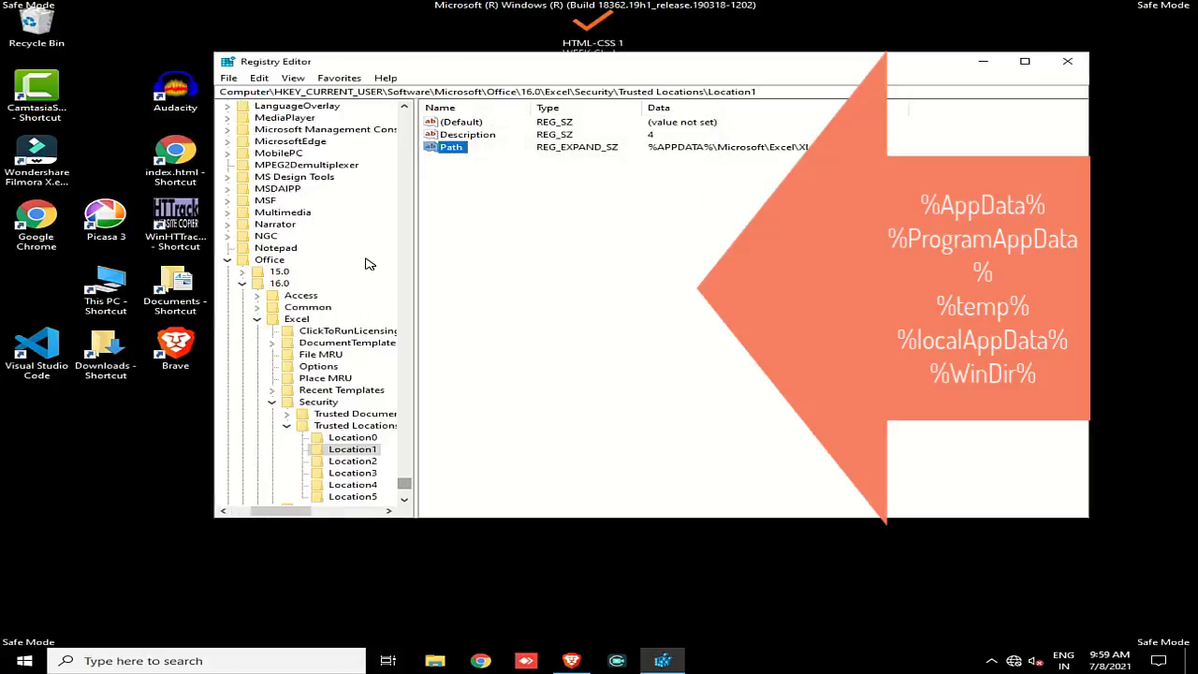
Examine the values of Excel's Location1 trusted location key, the registry tree above it, and the actions available for the Description value
click(484, 168)
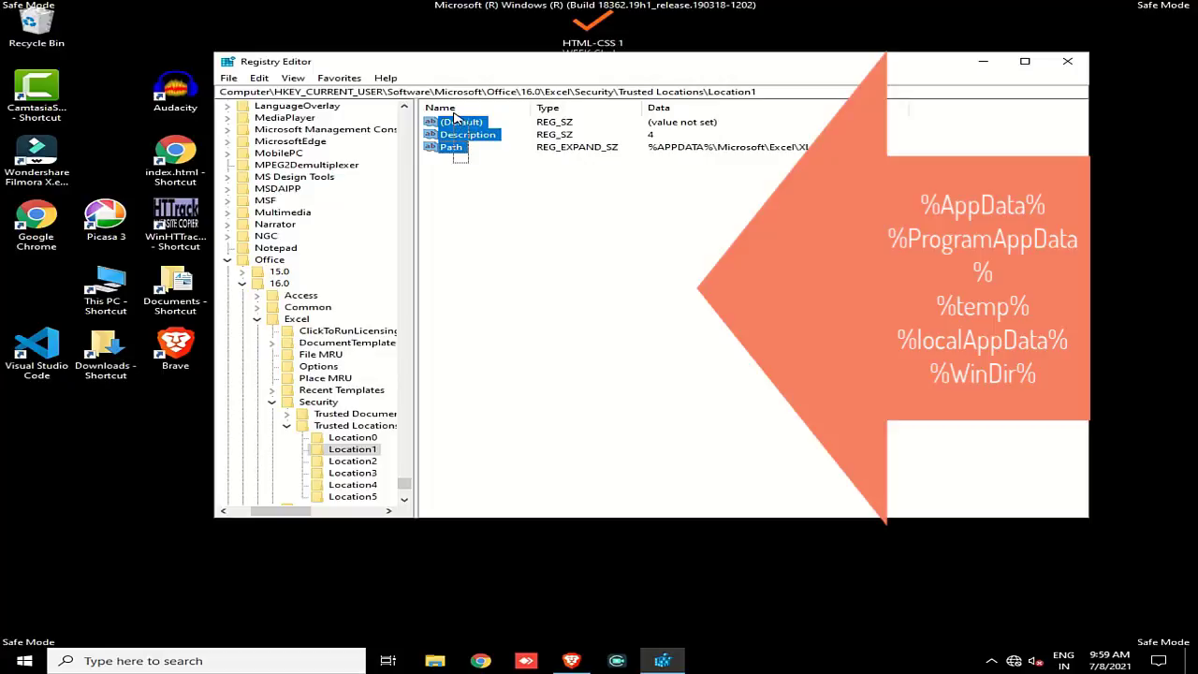
click(481, 172)
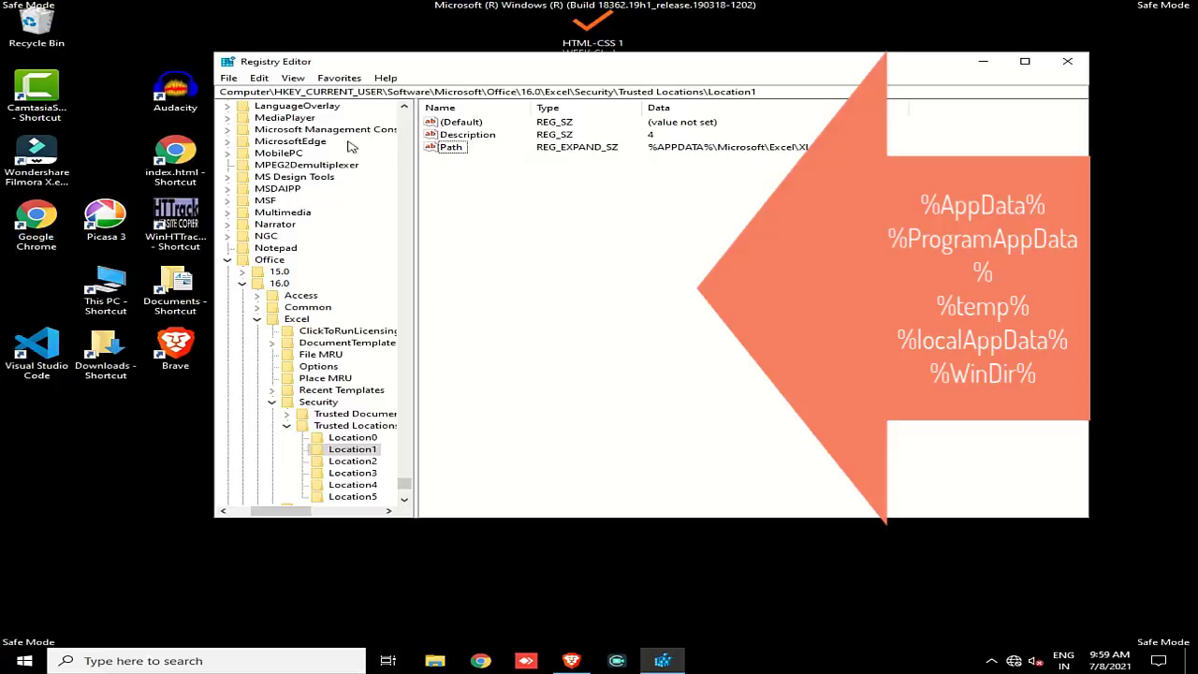
scroll(299, 163, up, 20)
scroll(299, 166, up, 20)
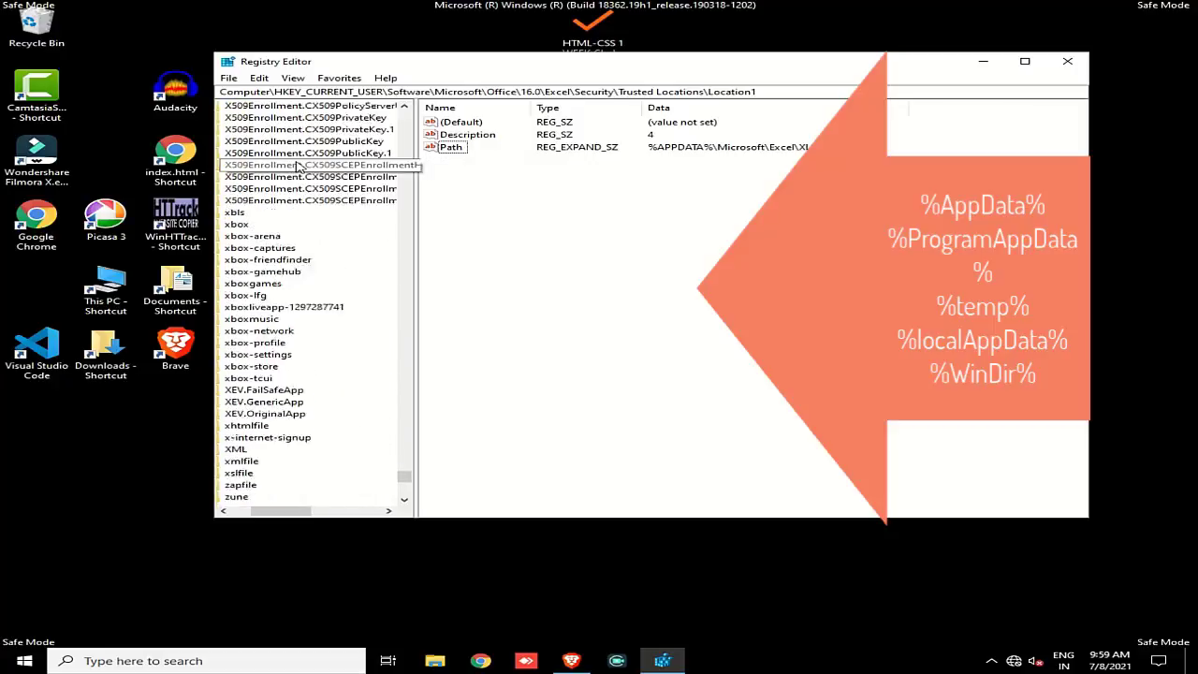
scroll(279, 138, up, 15)
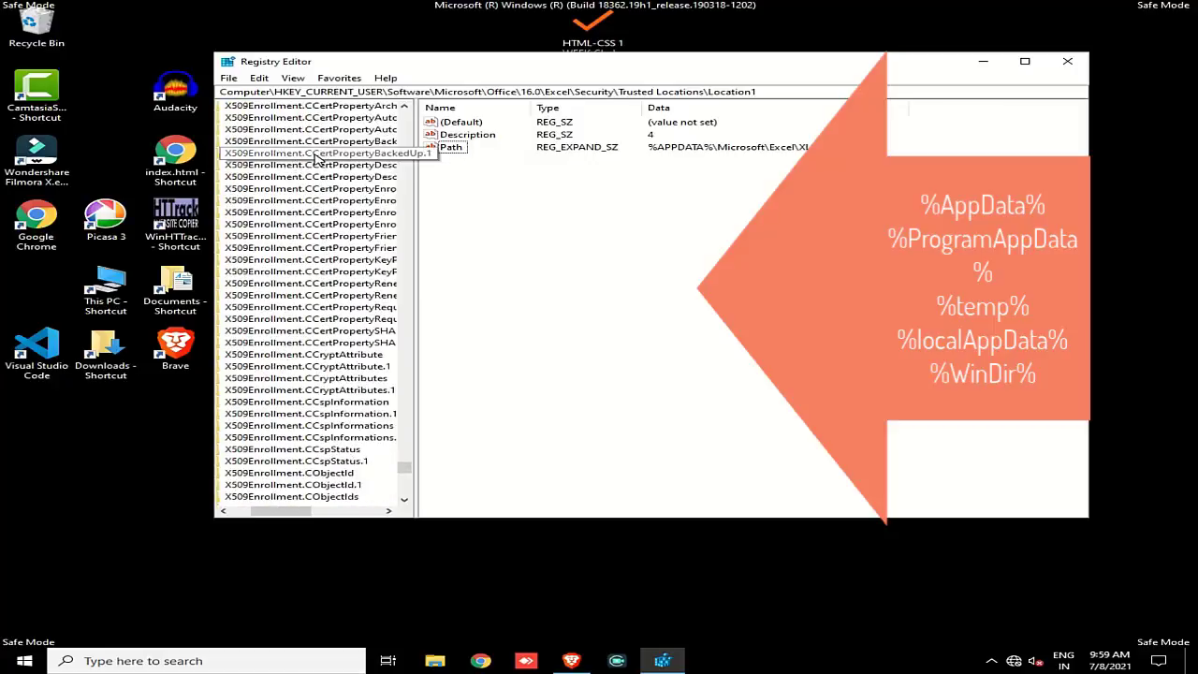
drag(407, 465, 405, 122)
click(484, 140)
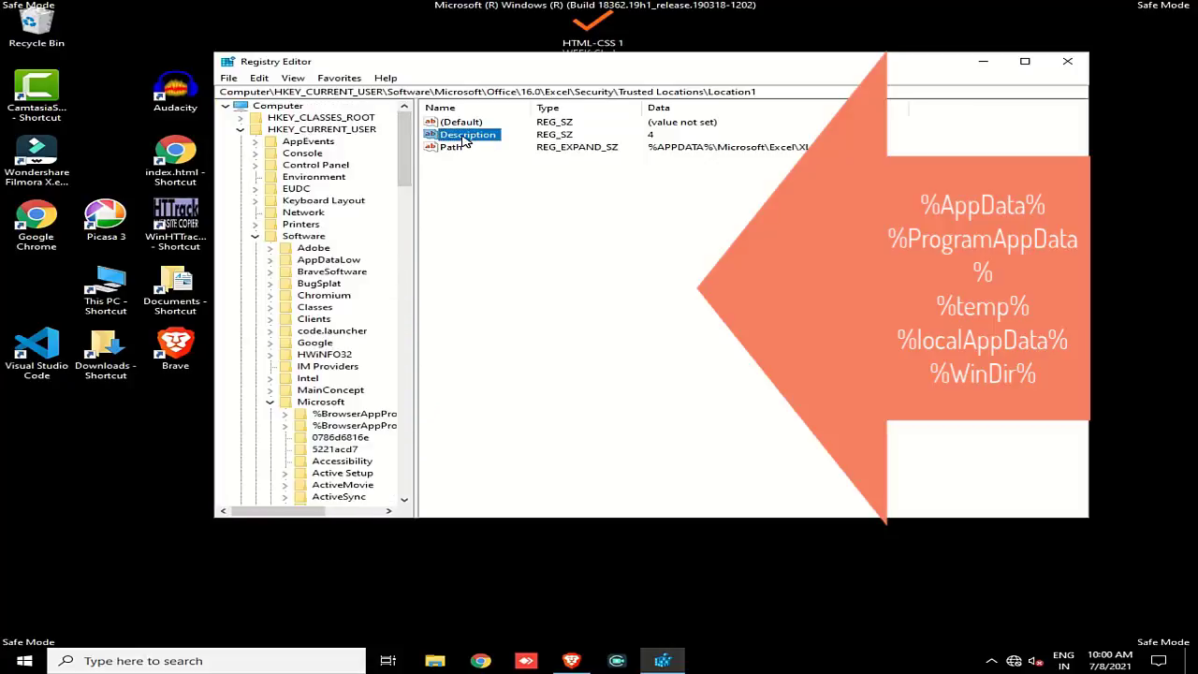
right_click(486, 141)
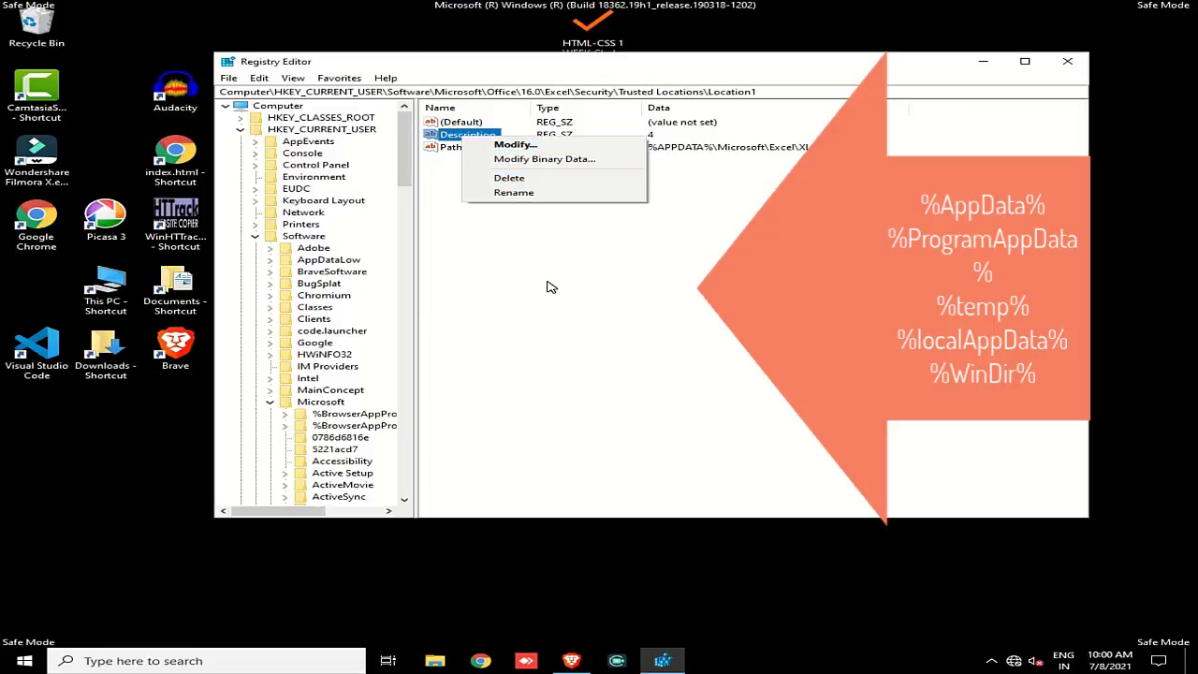
click(564, 312)
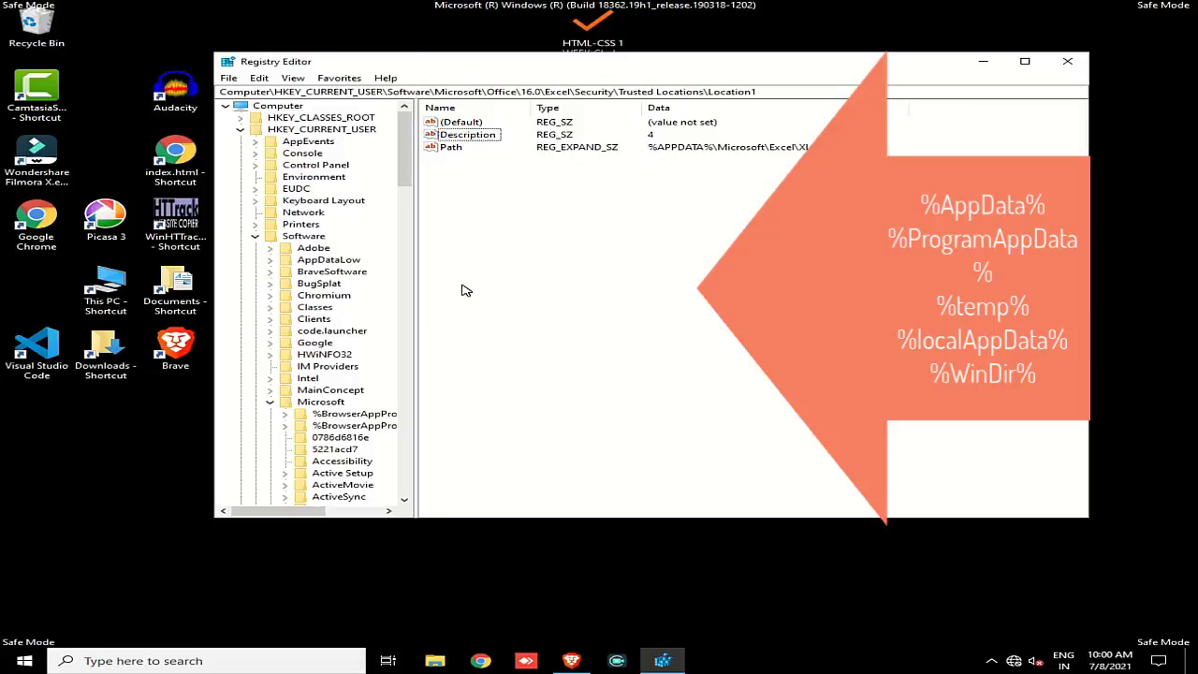
Search the registry's keys, values and data for %LocalAppData
key(ctrl+f)
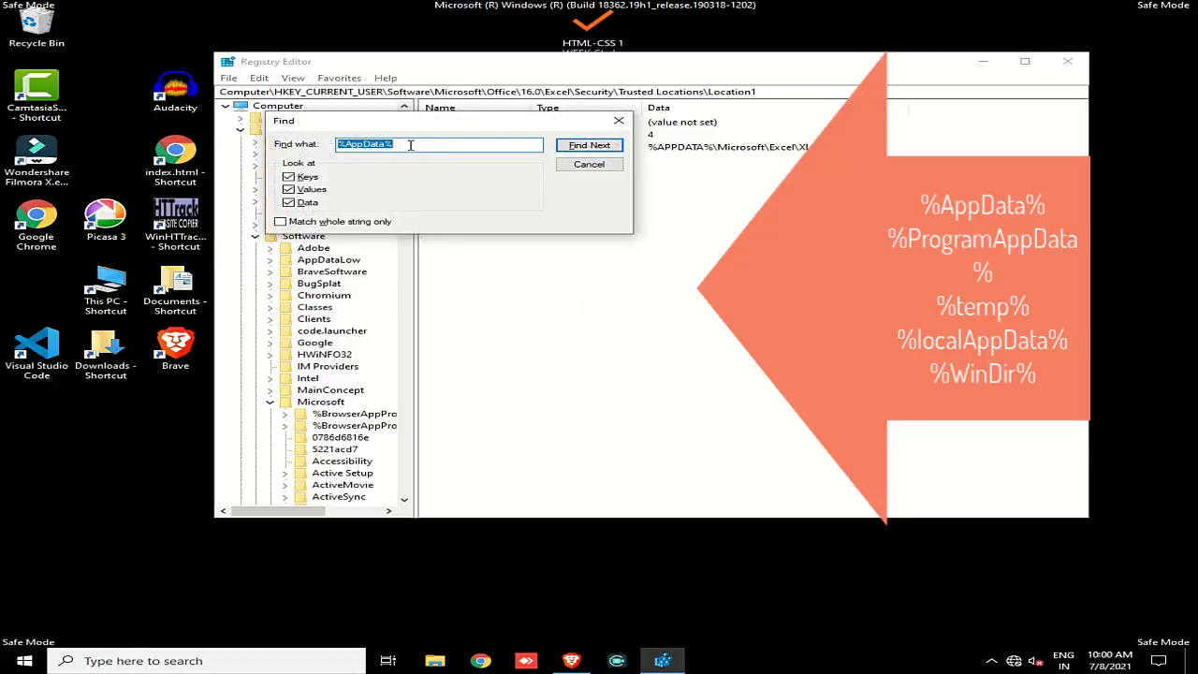
text(%Local)
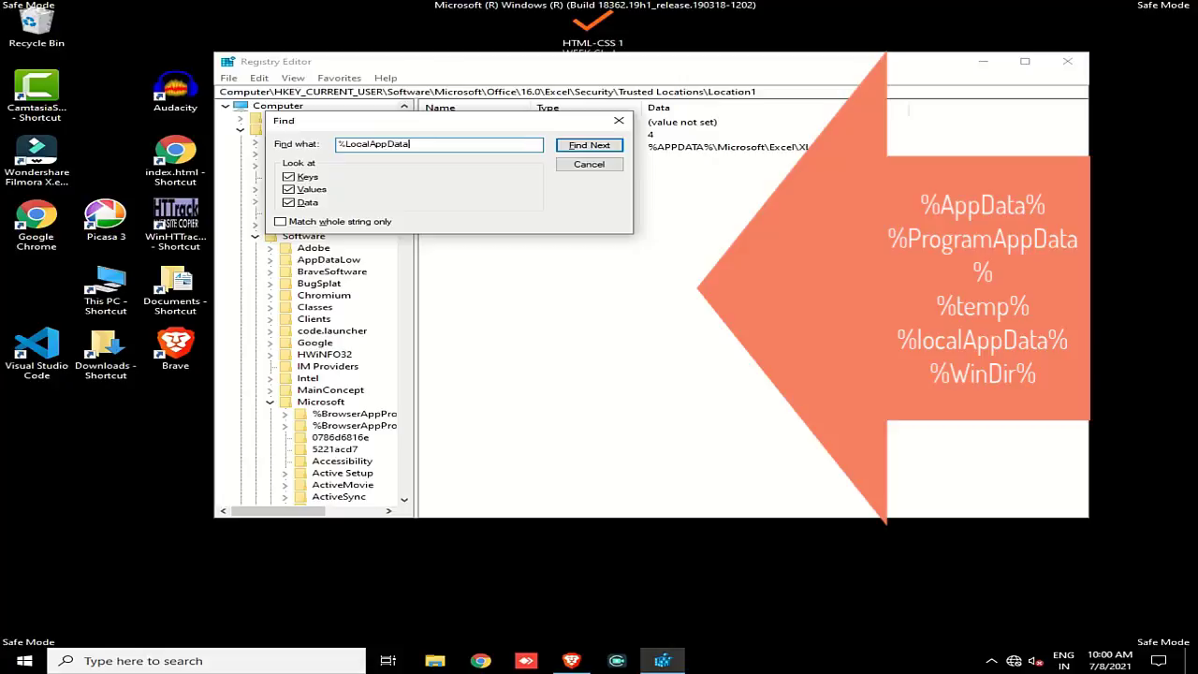
key(Return)
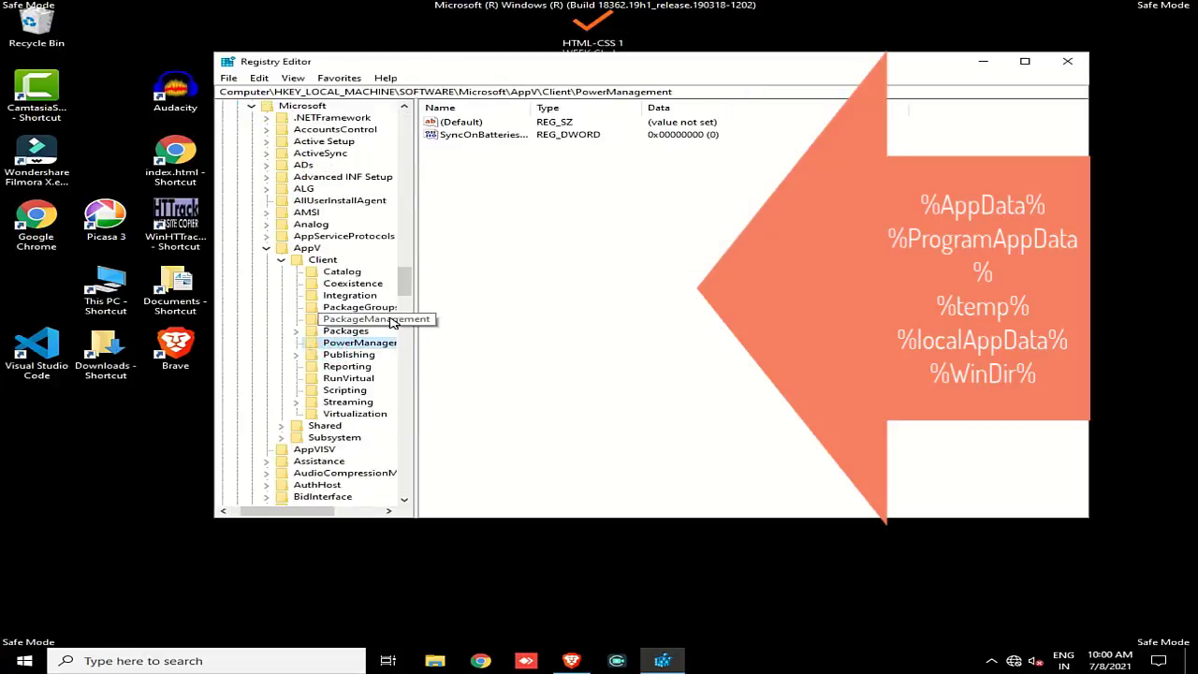
Search the registry's keys, values and data for %programData%
click(483, 135)
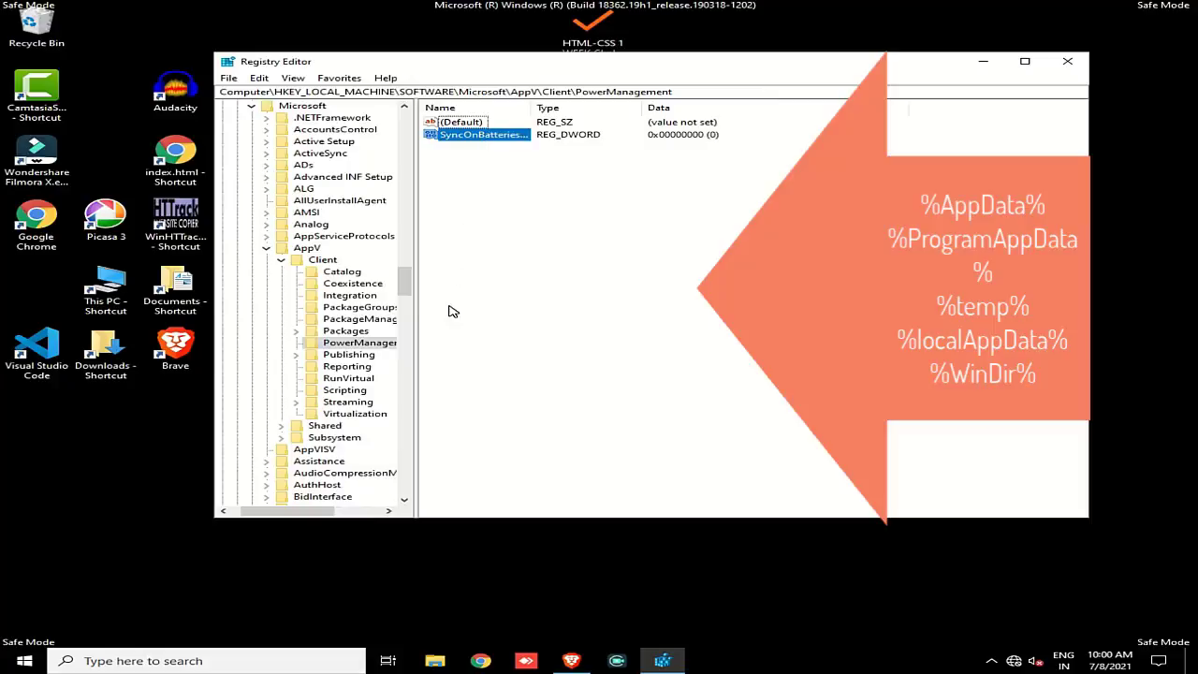
drag(405, 282, 424, 334)
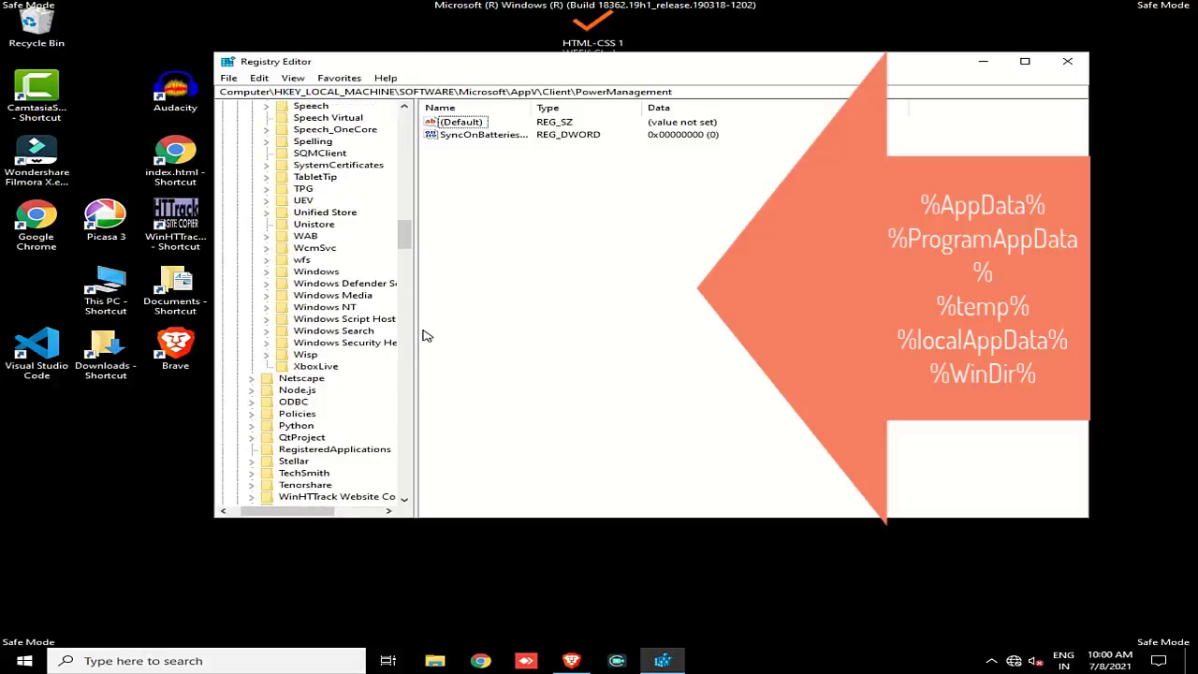
key(ctrl+f)
click(464, 147)
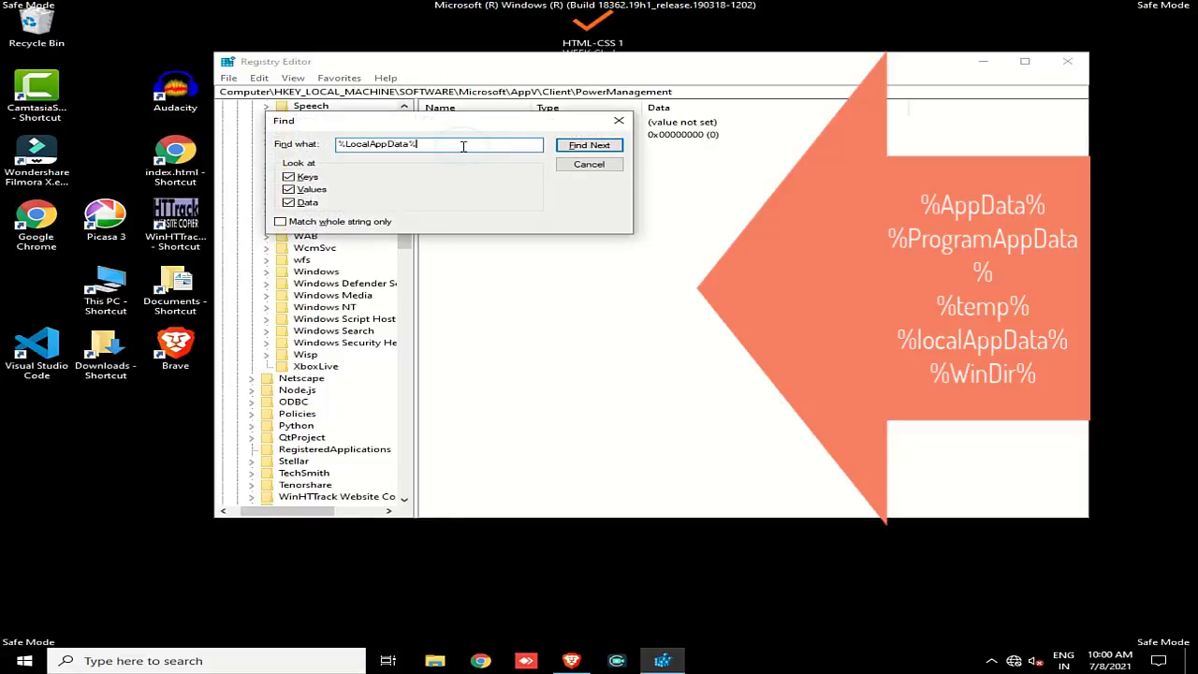
double_click(463, 147)
text(%program)
key(Return)
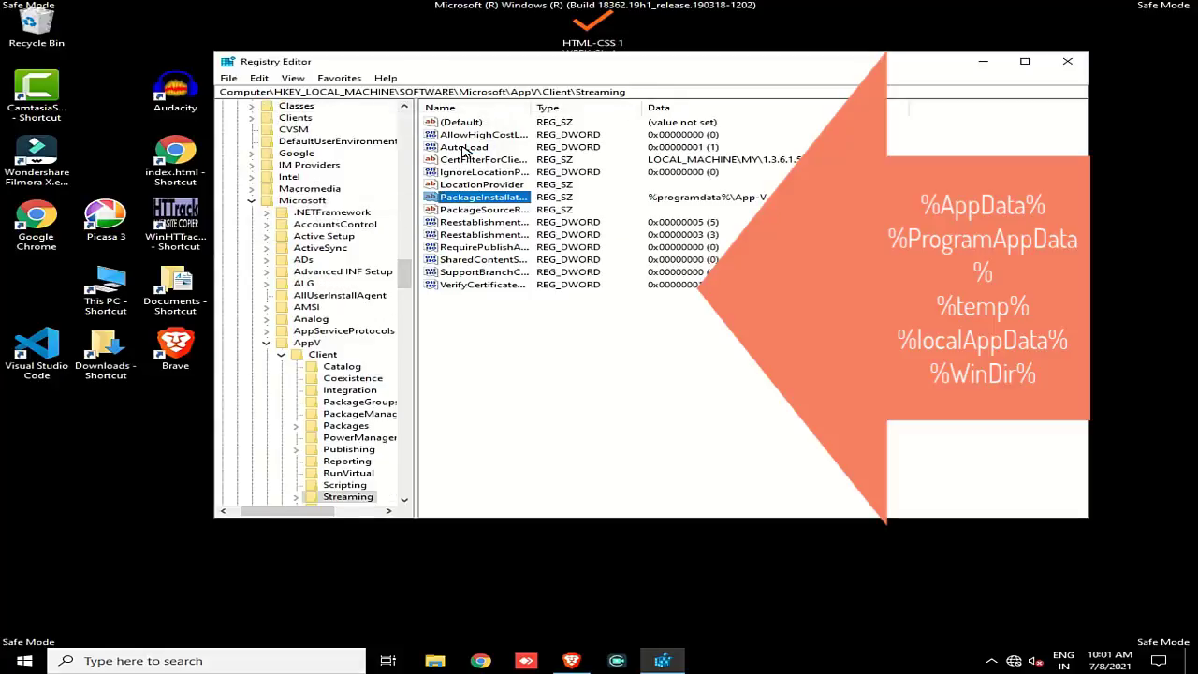
drag(541, 333, 490, 313)
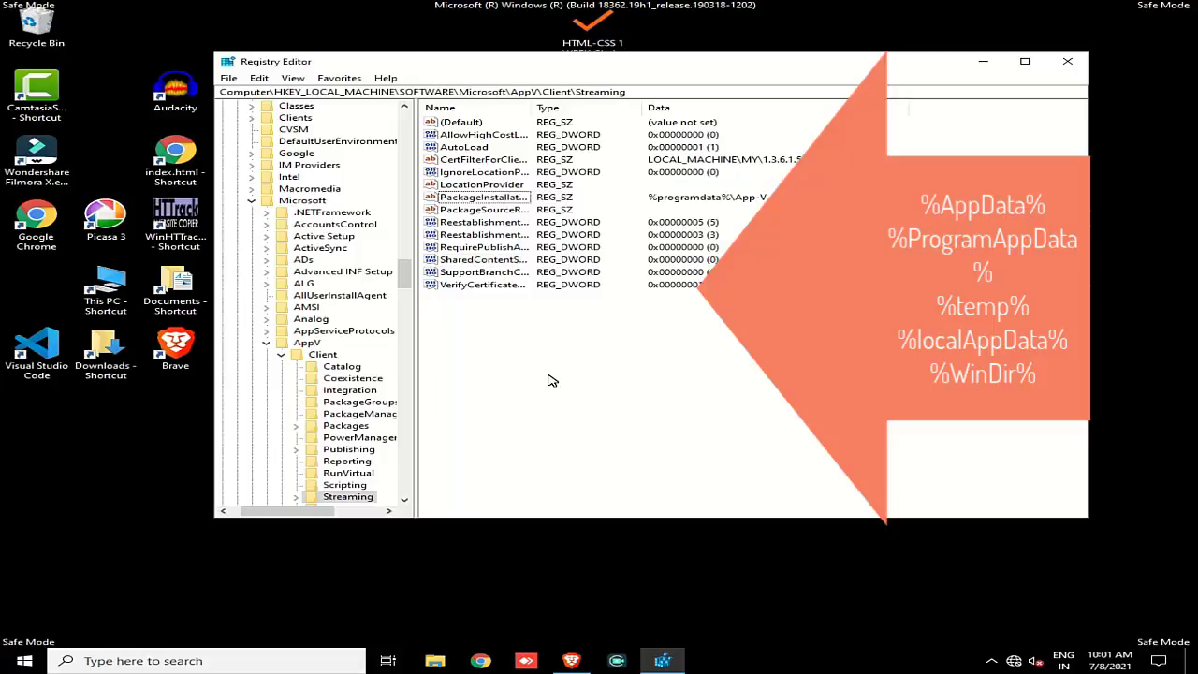
Search the registry's keys, values and data for %WinDir%
key(ctrl+f)
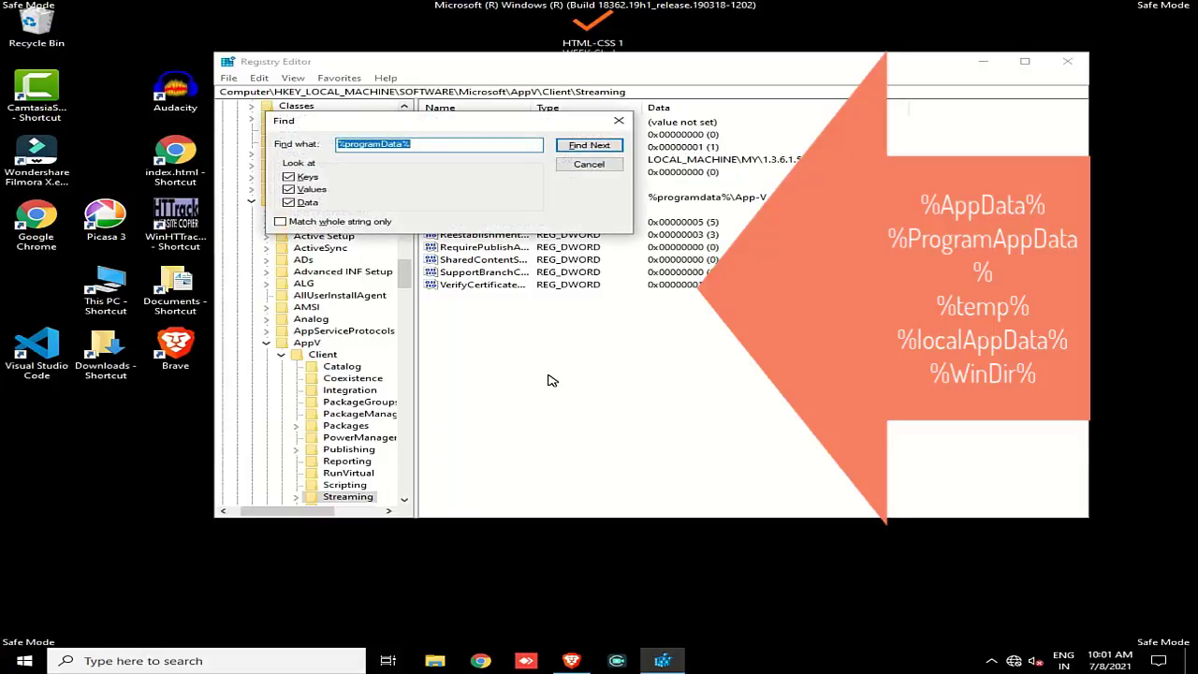
text(%WinDir%)
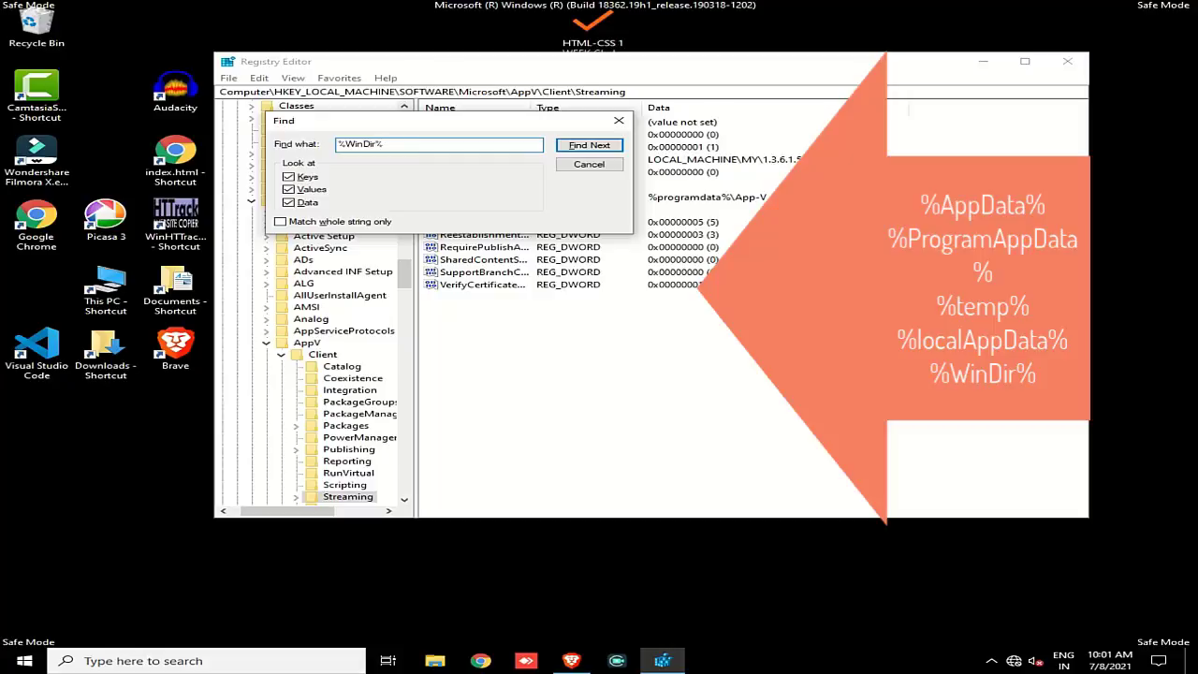
key(Return)
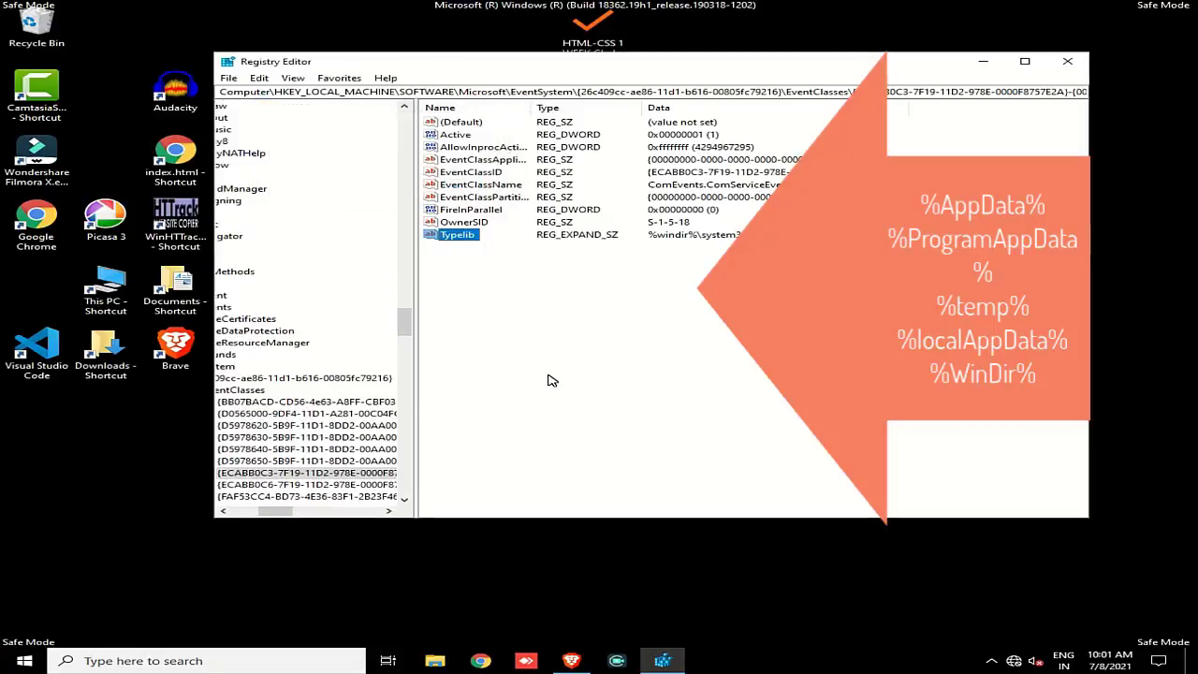
drag(476, 270, 597, 240)
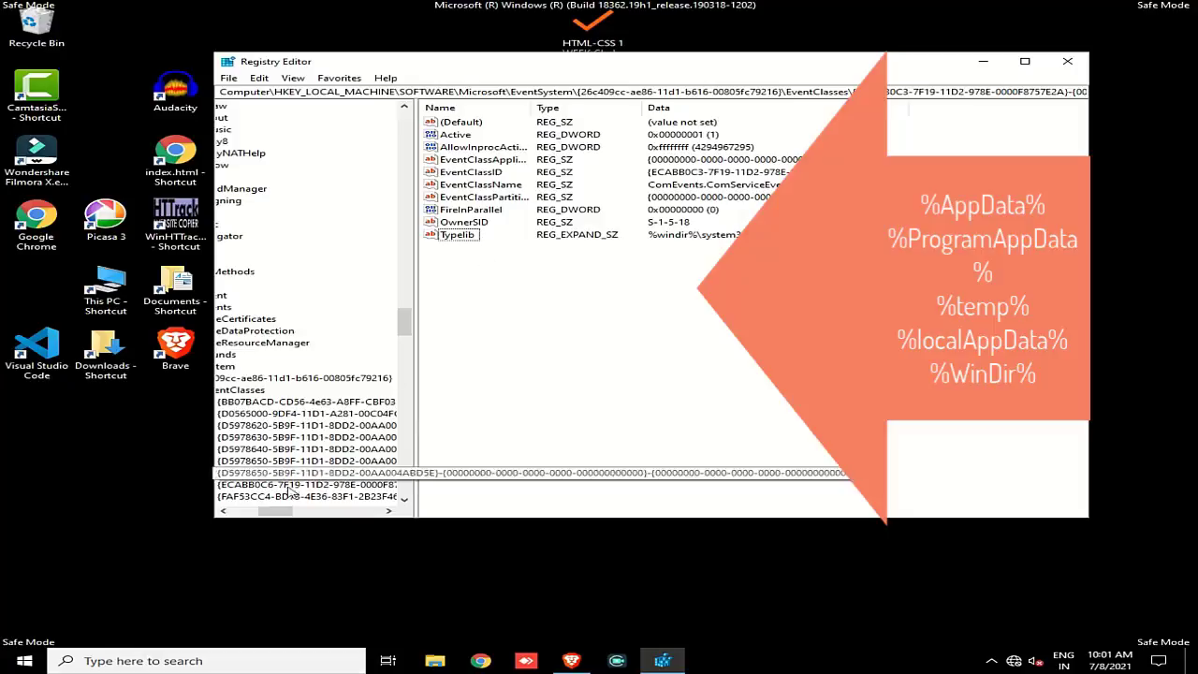
Examine the Microsoft subkeys below the EventSystem key in the registry tree for suspicious entries
drag(286, 511, 260, 511)
scroll(312, 474, down, 4)
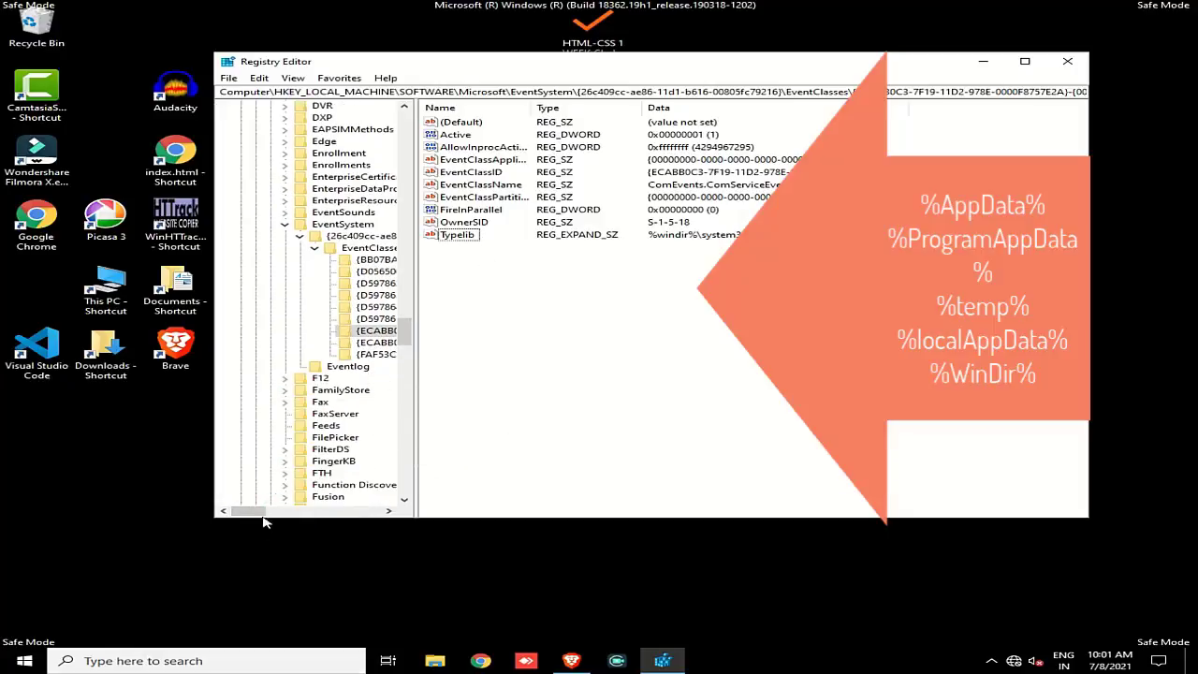
scroll(260, 511, right, 3)
scroll(334, 368, down, 20)
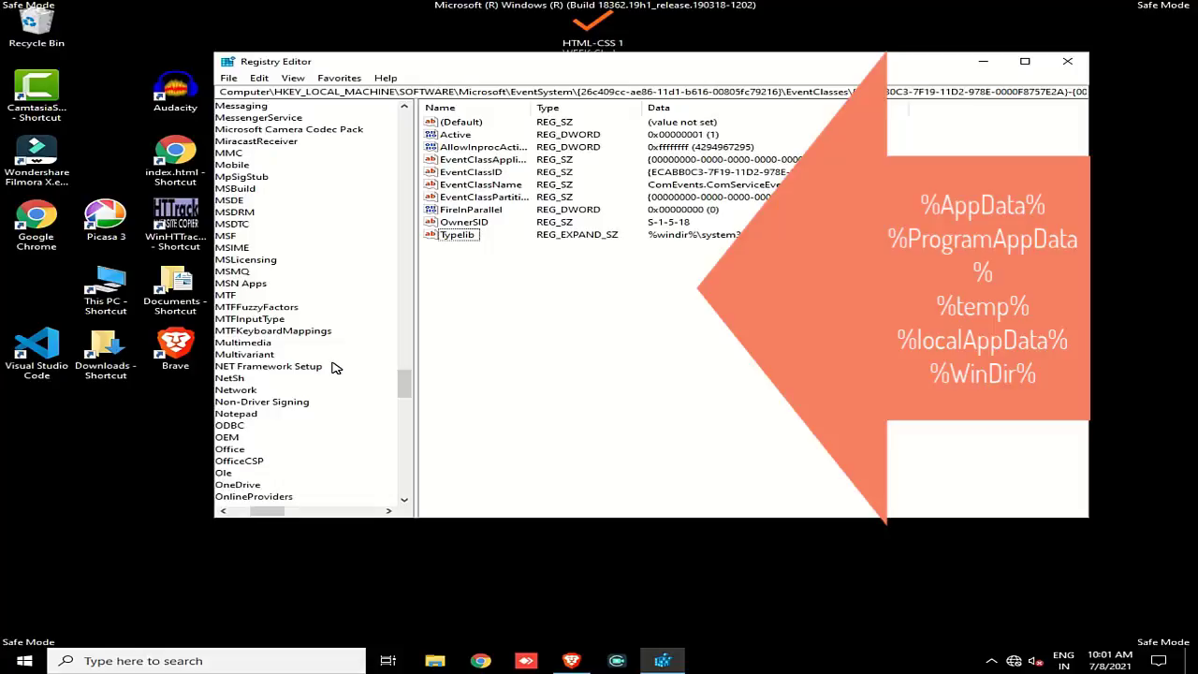
scroll(335, 368, down, 15)
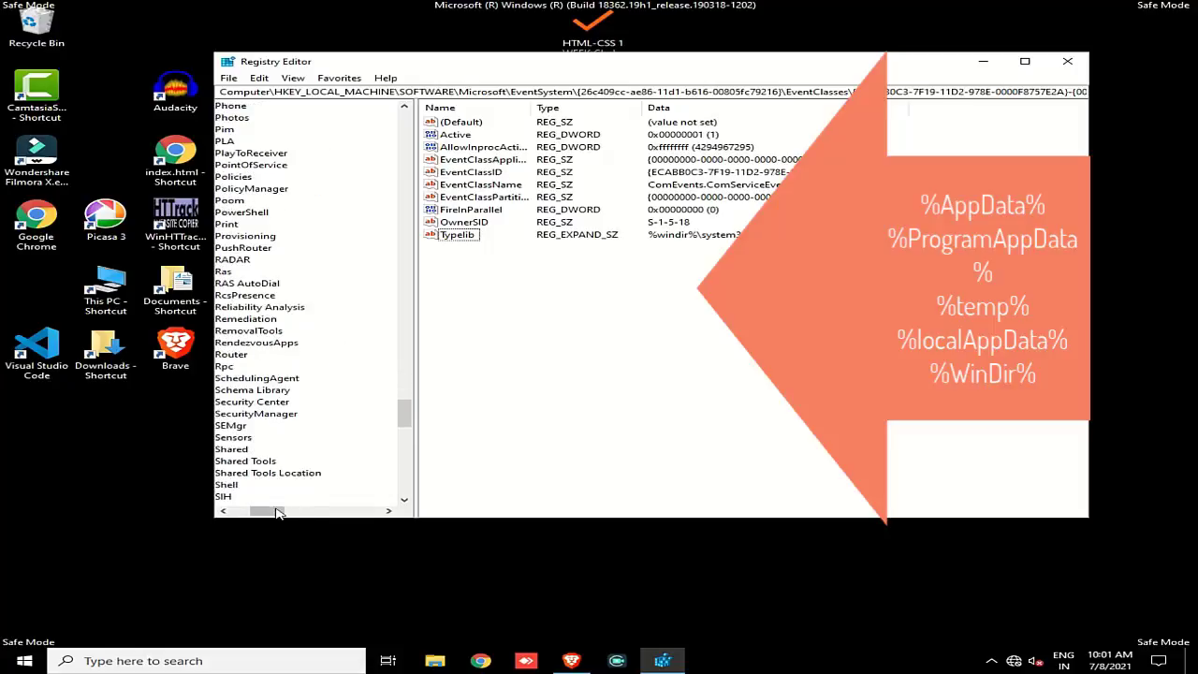
scroll(277, 512, left, 3)
scroll(356, 309, down, 4)
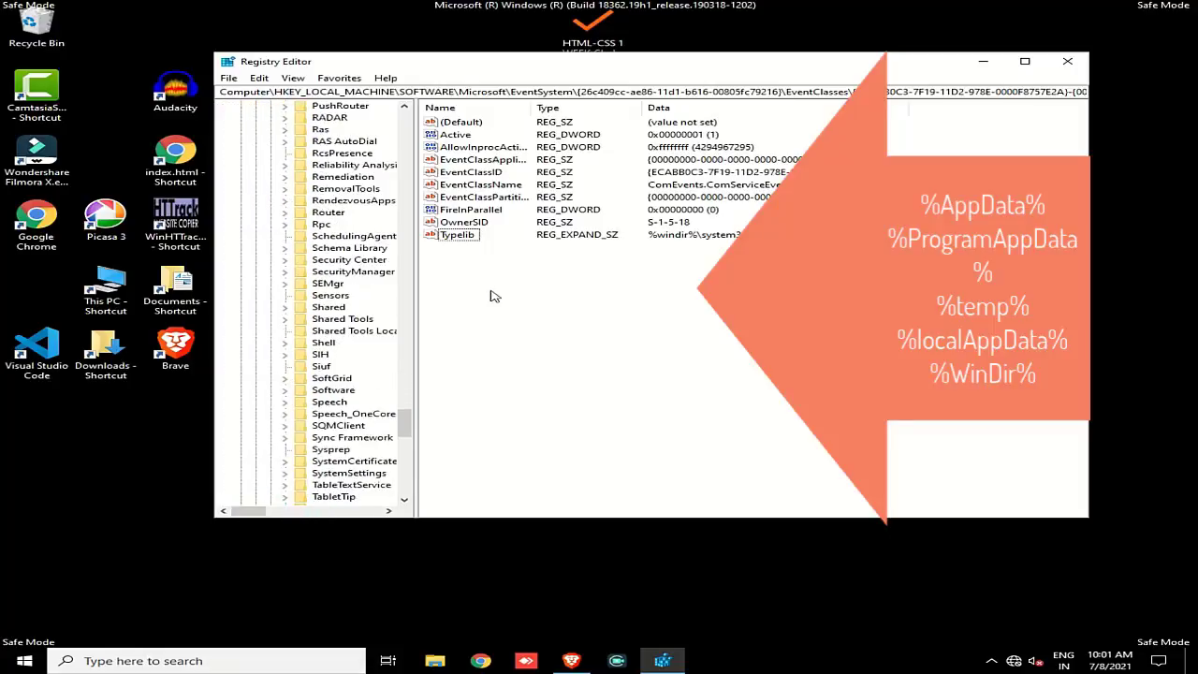
Search the registry's keys, values and data for %temp%
drag(495, 296, 532, 293)
key(ctrl+f)
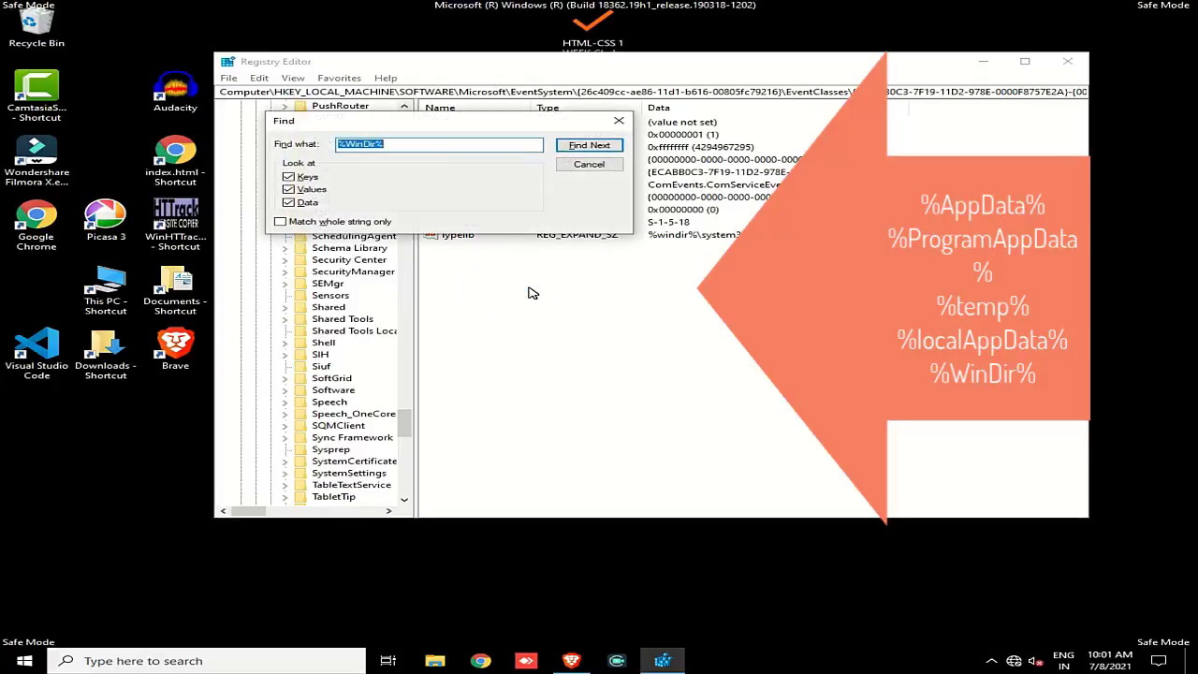
text(%temp%)
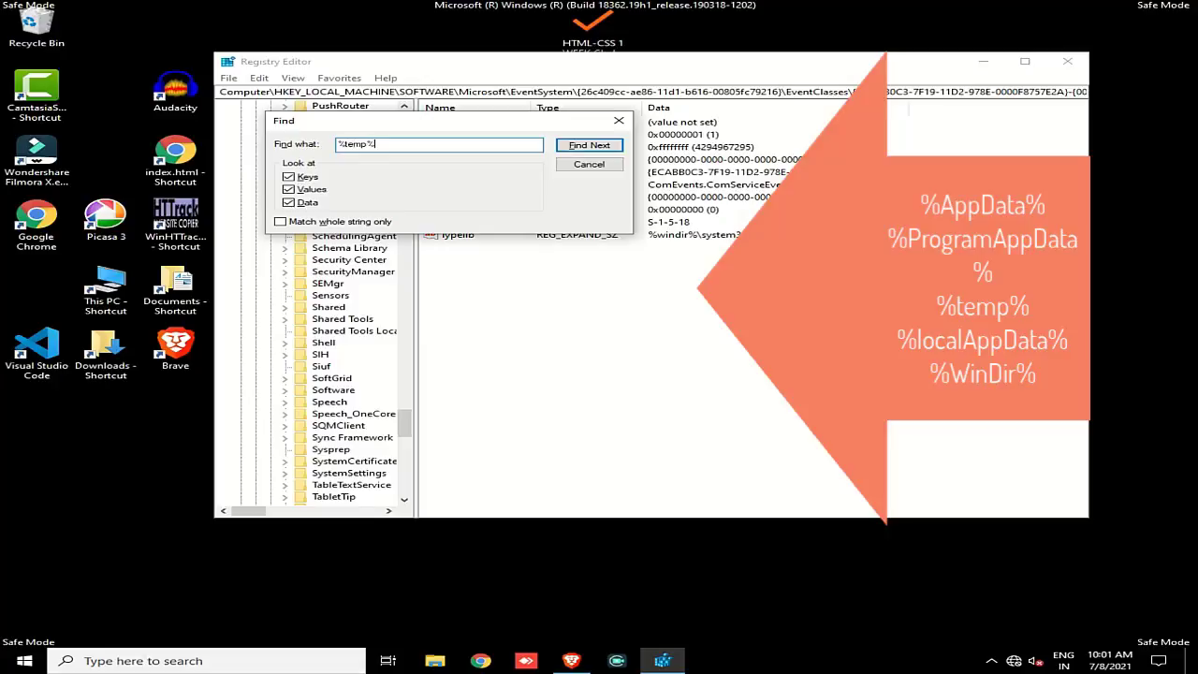
key(Return)
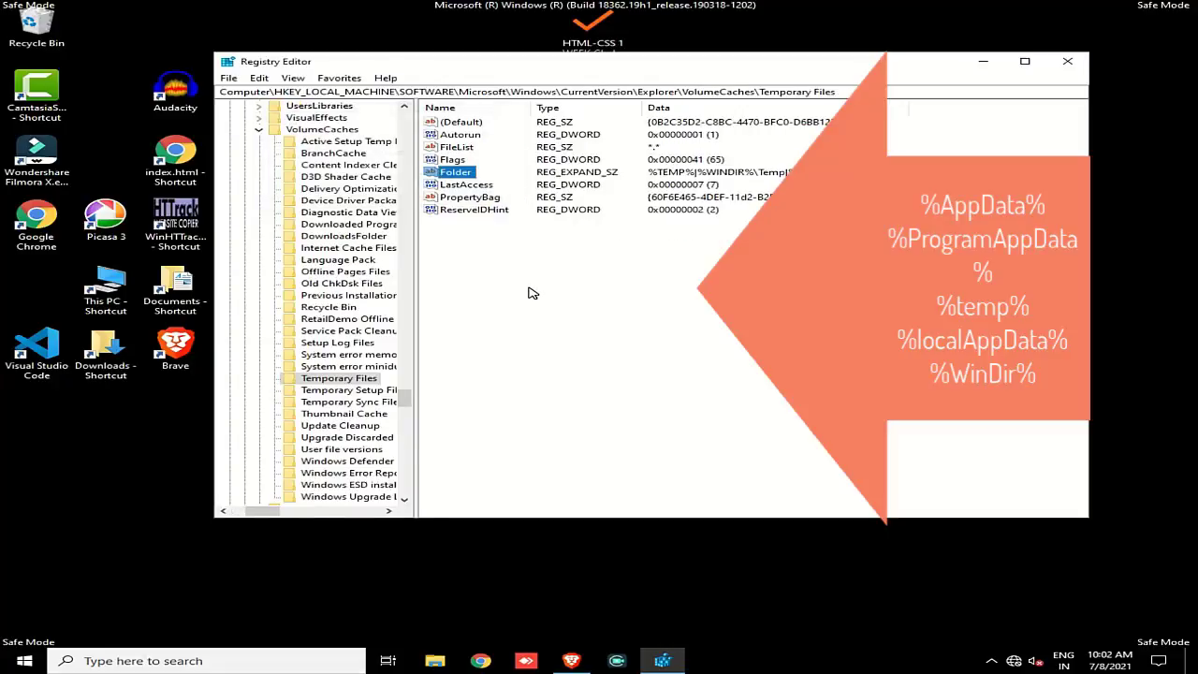
Delete all values in the Temporary Files key under VolumeCaches and confirm the deletion
drag(467, 261, 436, 115)
right_click(450, 142)
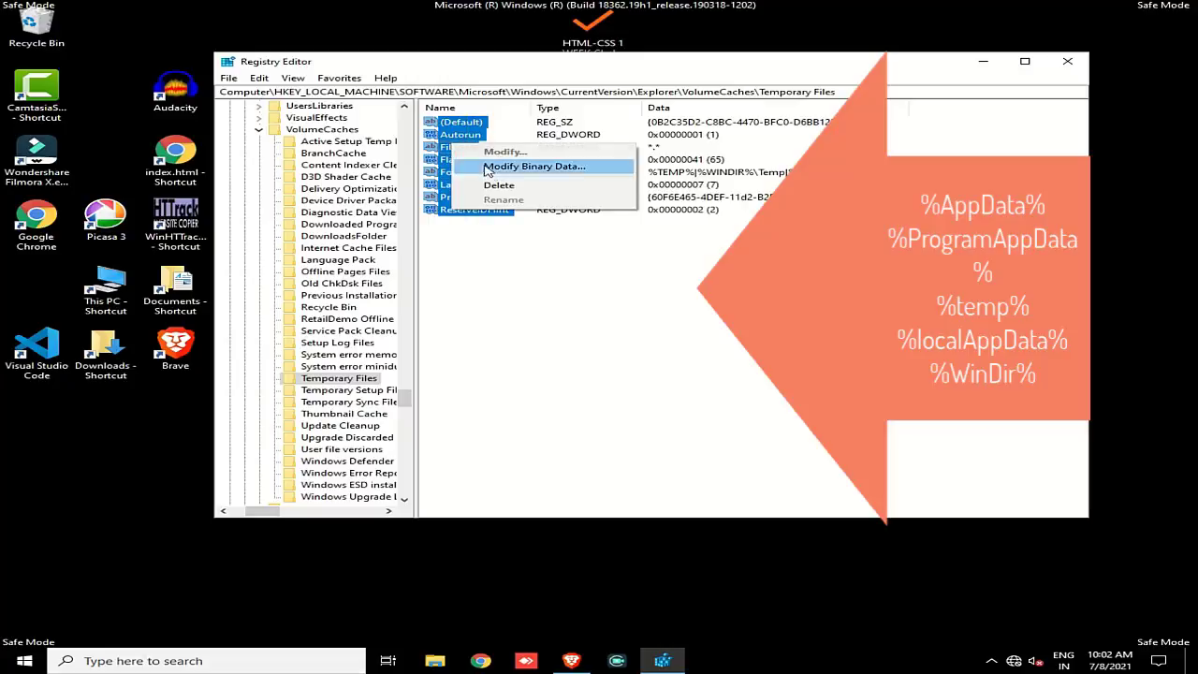
click(500, 186)
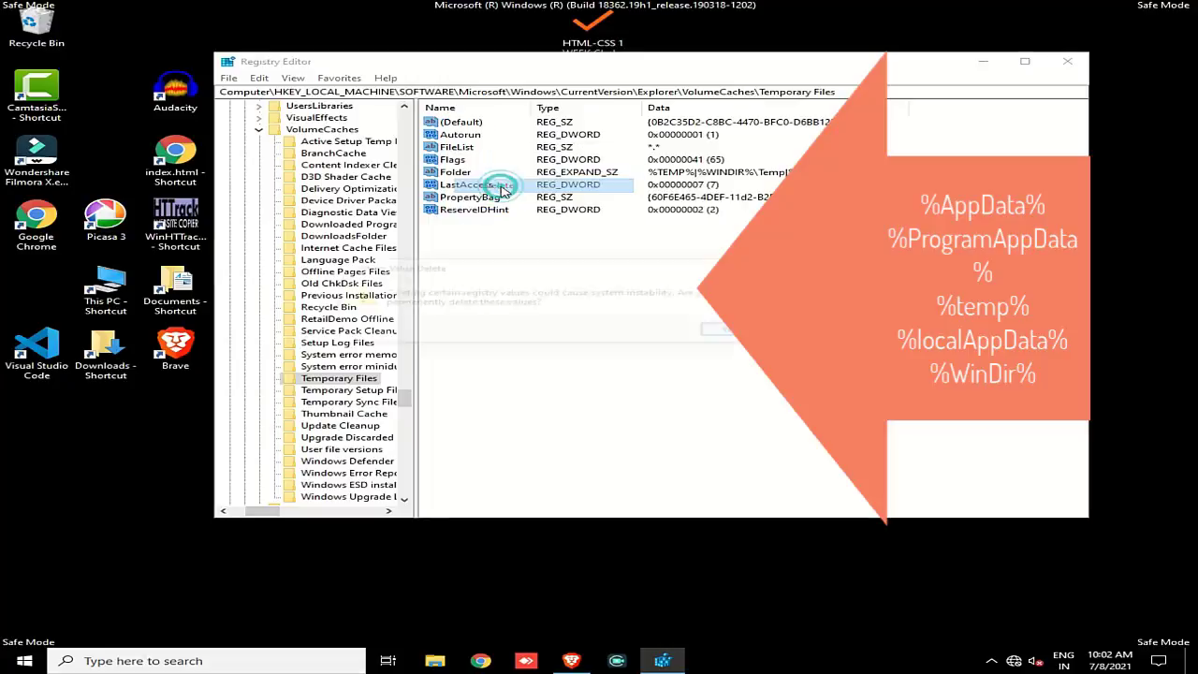
click(728, 333)
click(461, 228)
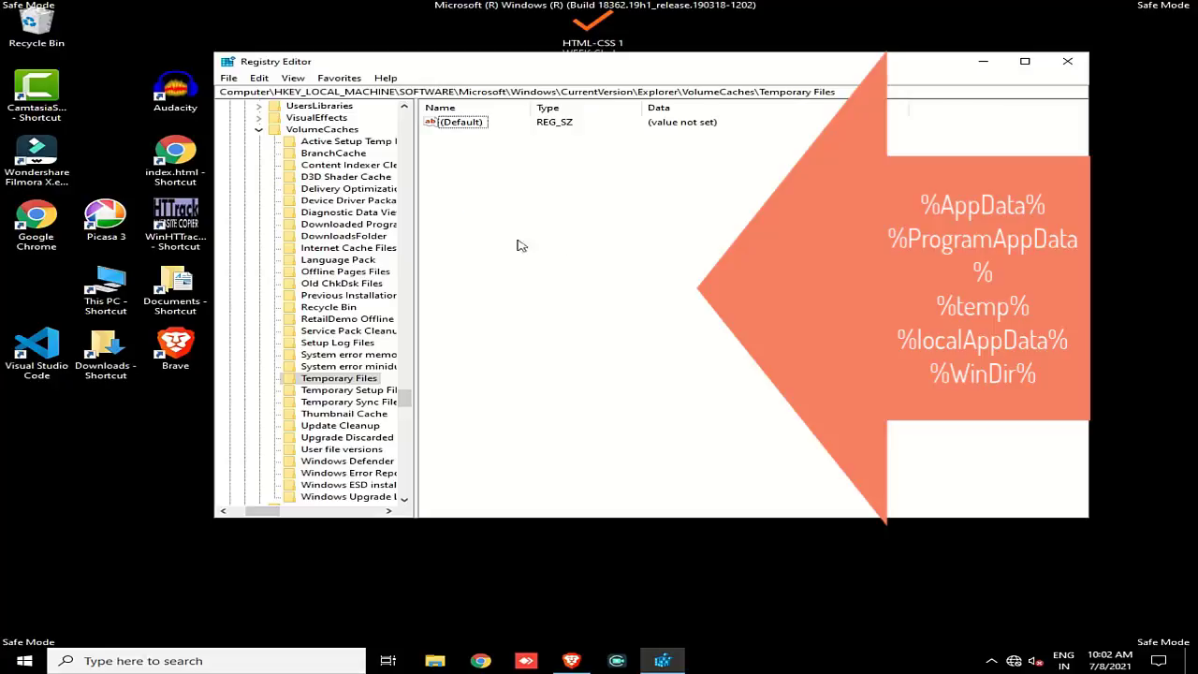
Look over the CurrentVersion keys further down the registry tree and close Registry Editor
scroll(334, 323, down, 3)
scroll(329, 370, down, 15)
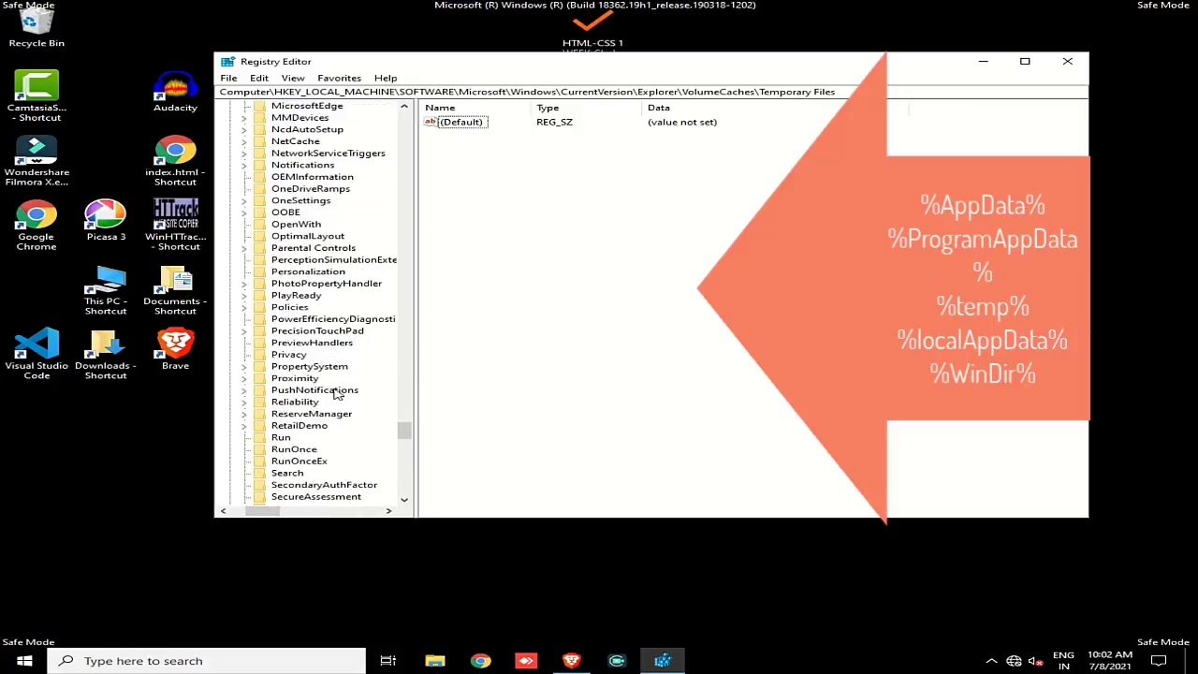
click(1076, 66)
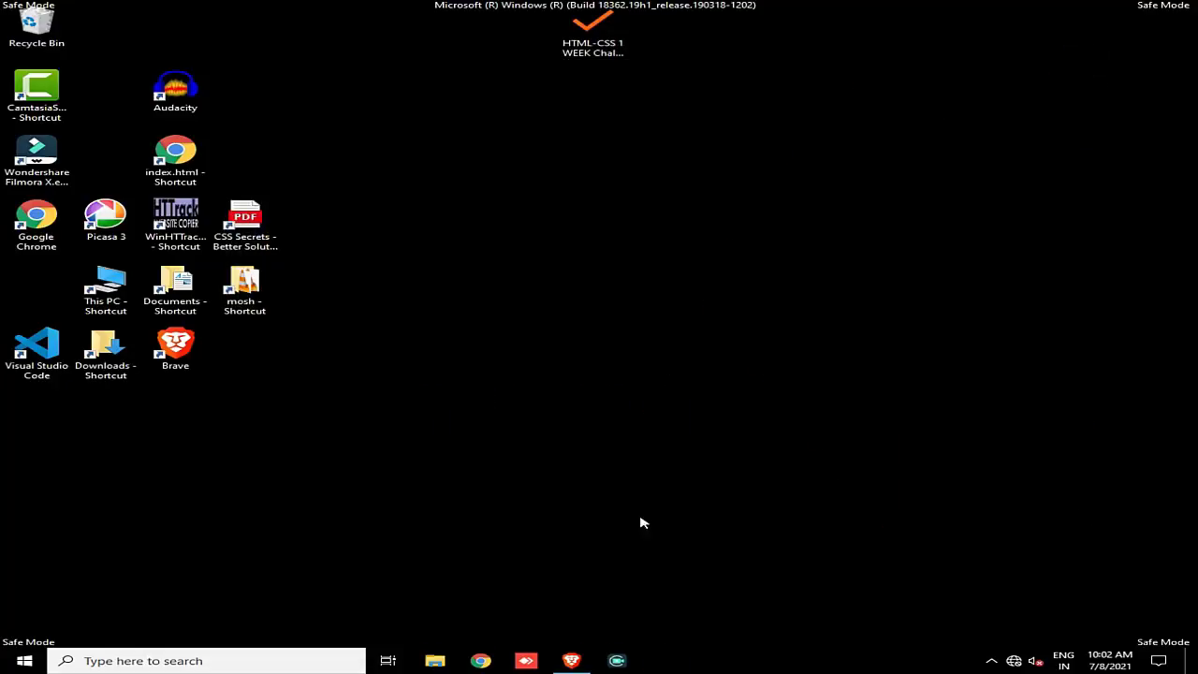
Launch the System Configuration utility by running MSCONFIG from the Run dialog
key(super+r)
text(m)
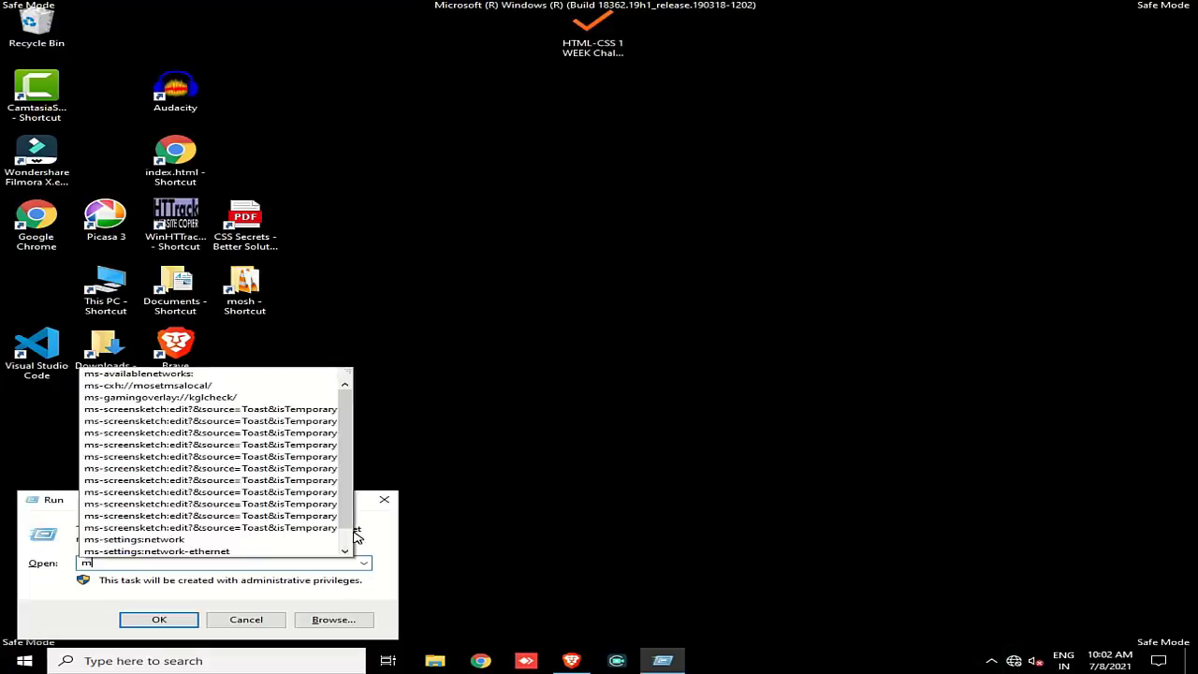
text(ccon)
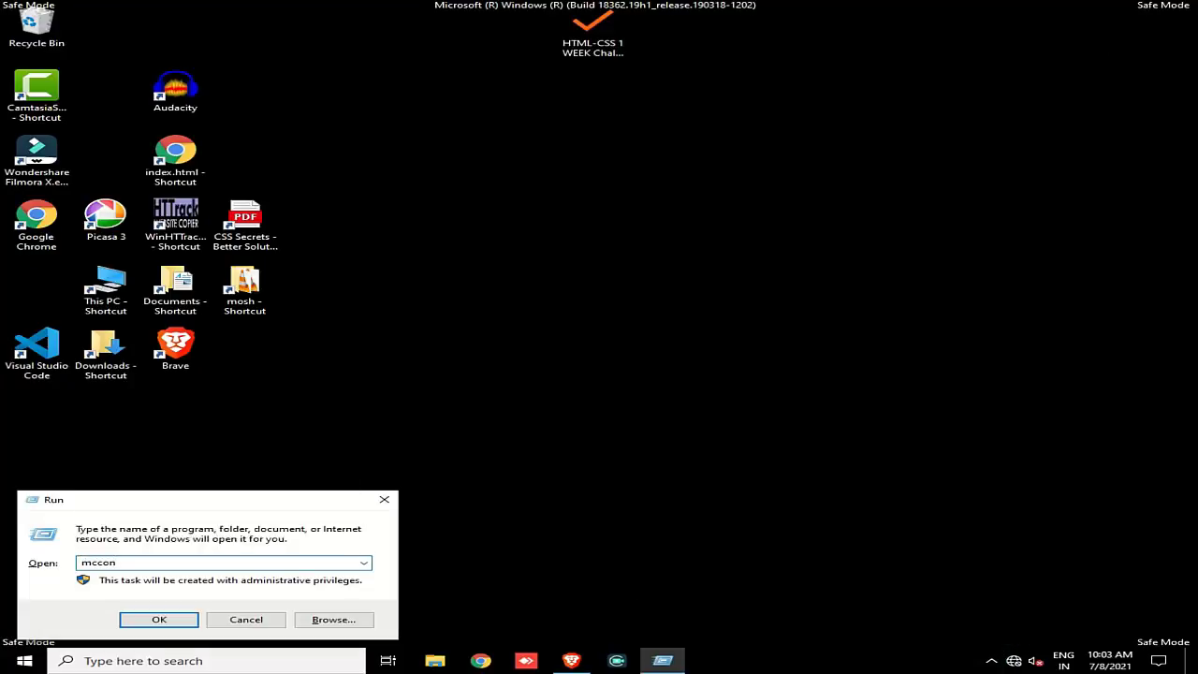
key(BackSpace)
text(sfon)
key(BackSpace)
key(BackSpace)
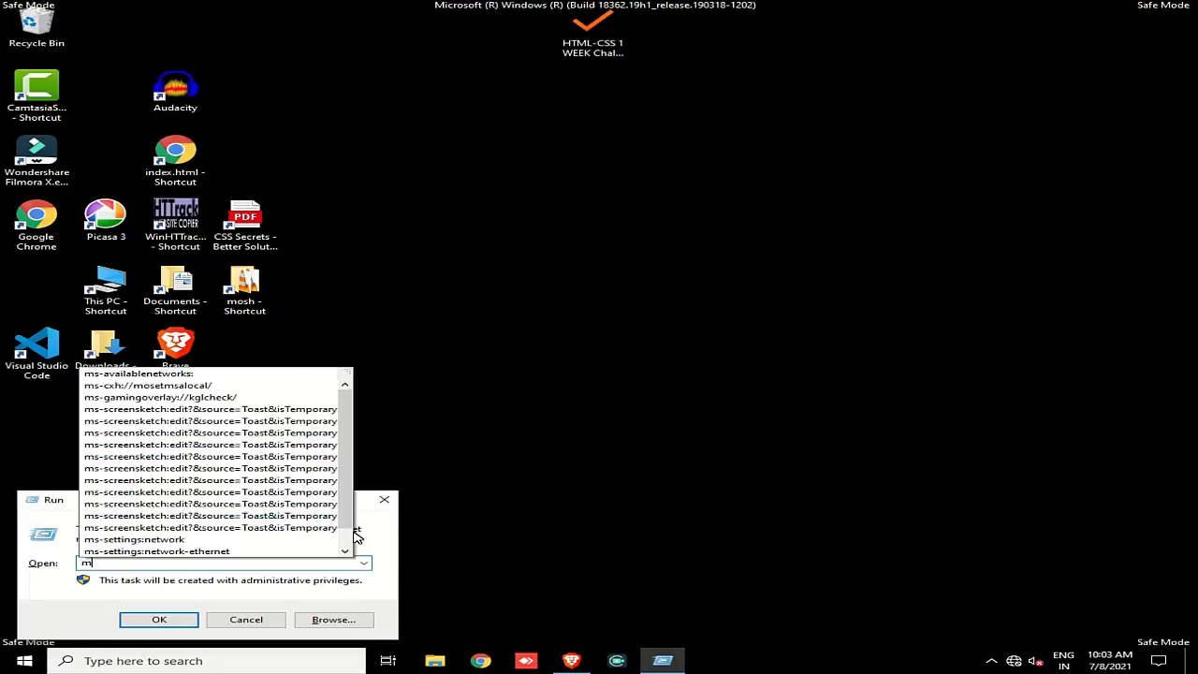
text(sco)
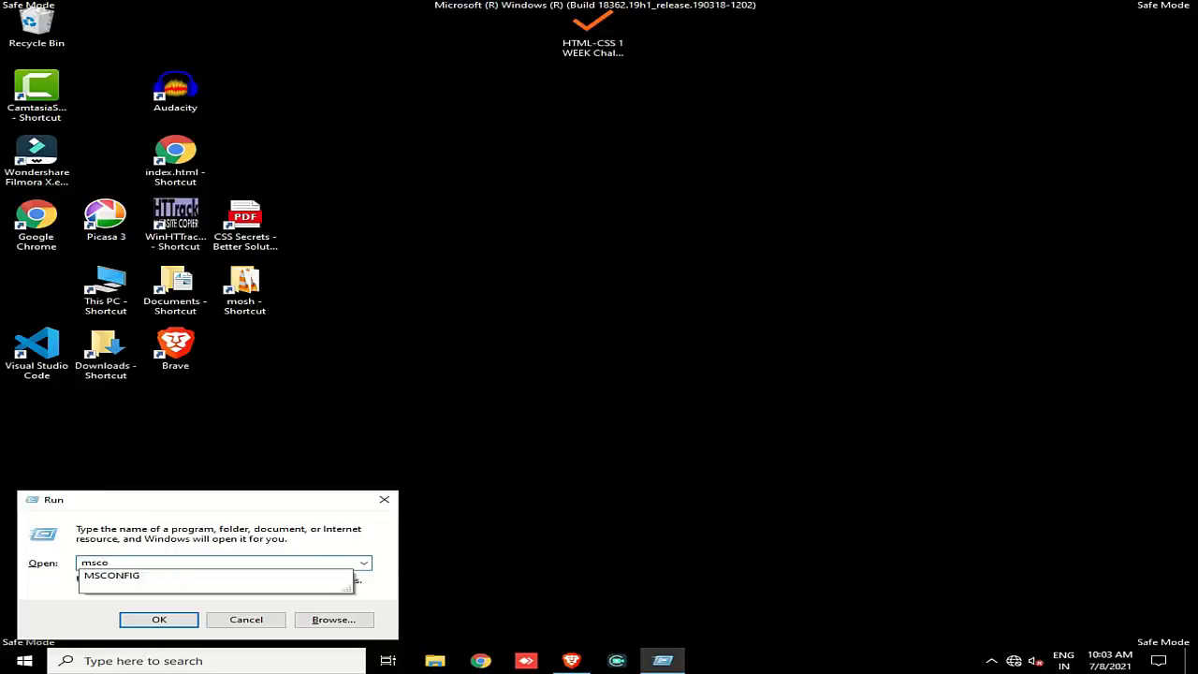
key(Down)
key(Return)
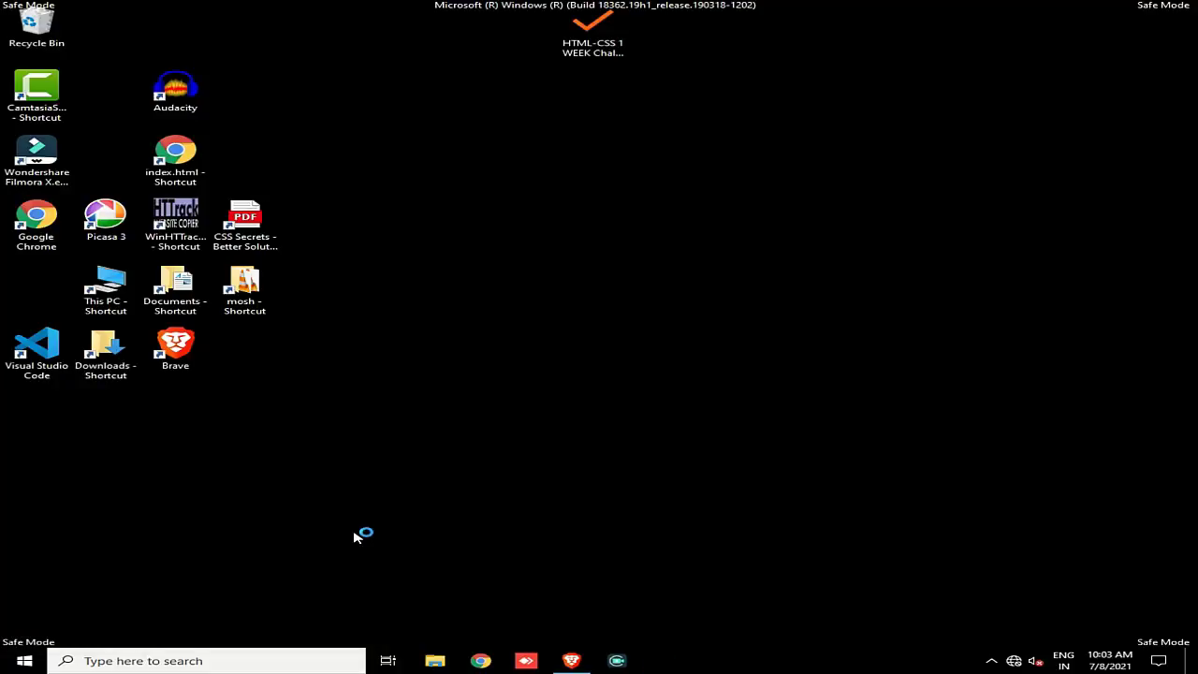